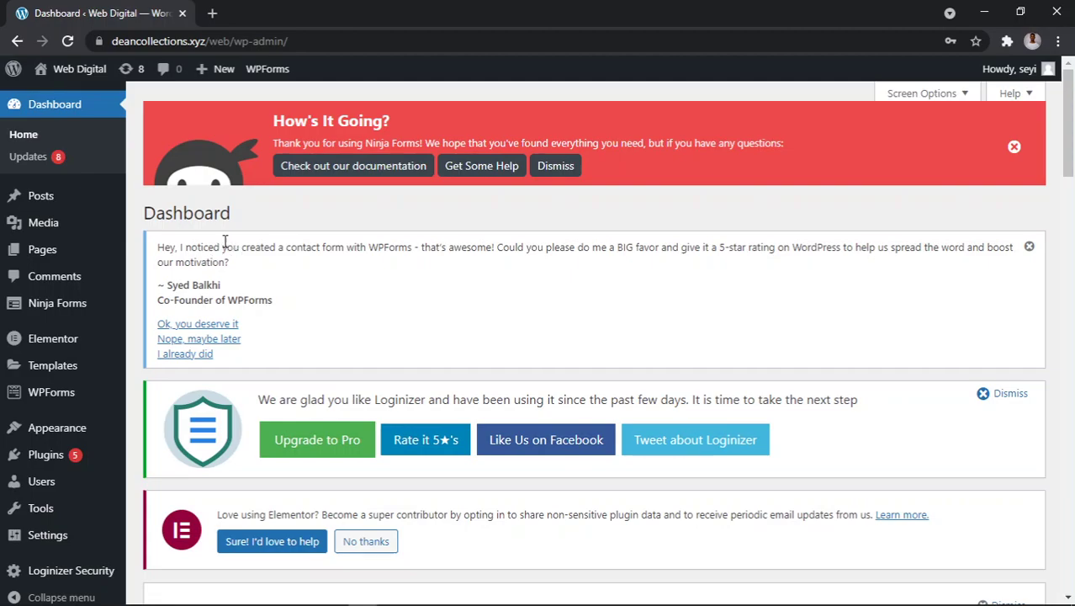
- Open the Themes page in a new browser tab and go to the page for adding new themes
mouse_move(74, 436)
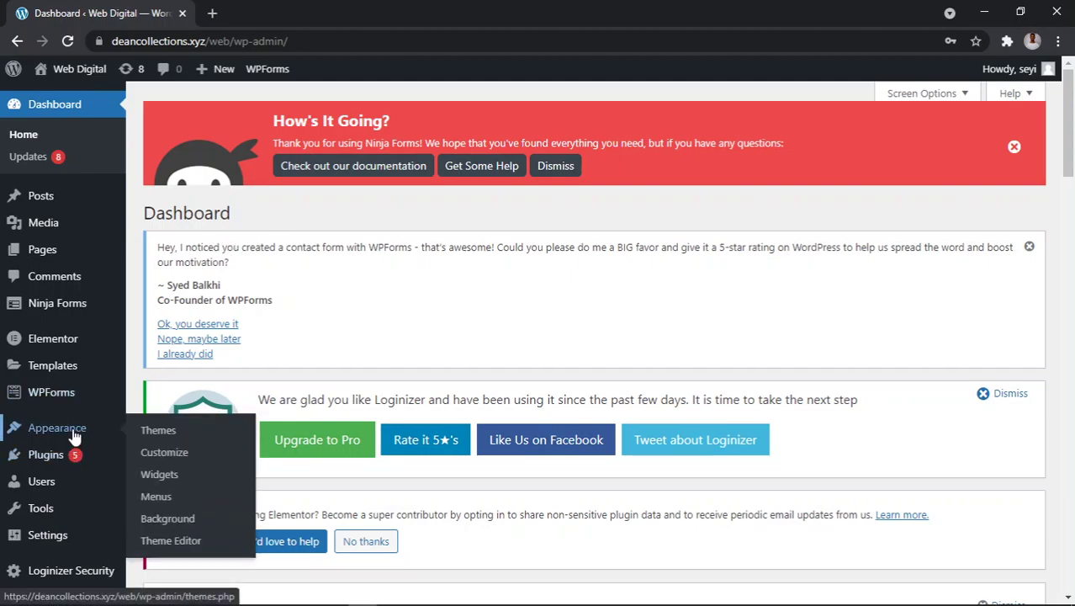
right_click(150, 432)
key(Escape)
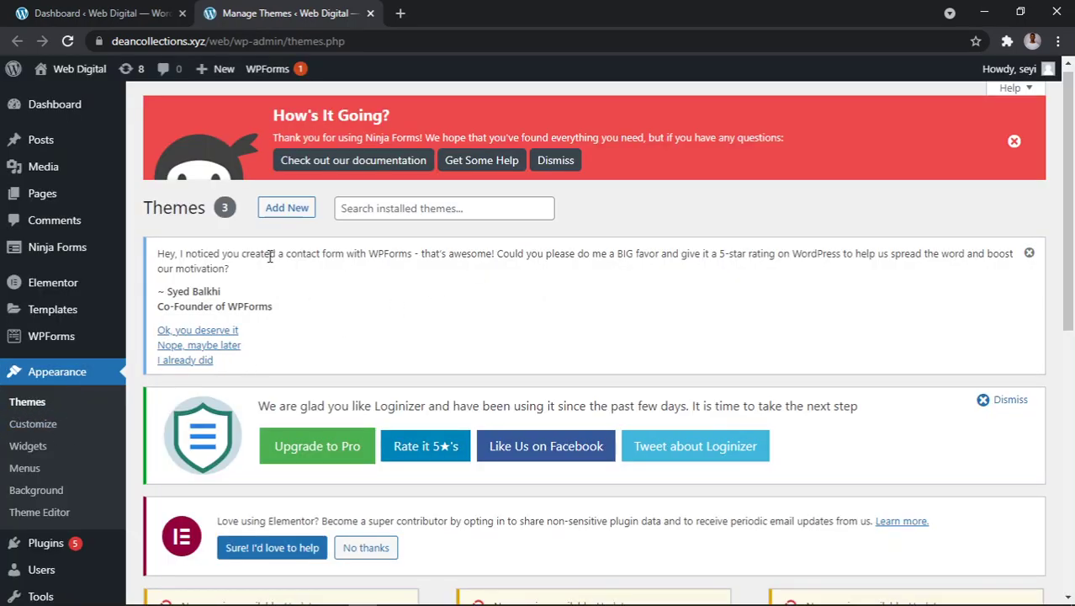
click(282, 215)
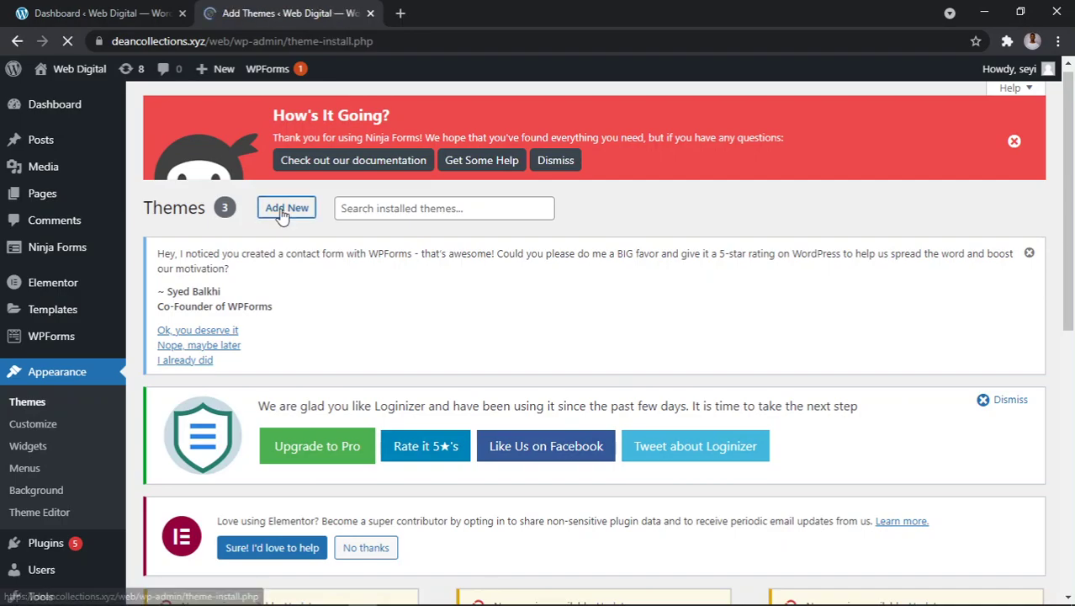
- Browse the featured themes and search the theme directory for "oceanwp"
scroll(320, 299, down, 2)
scroll(320, 305, down, 2)
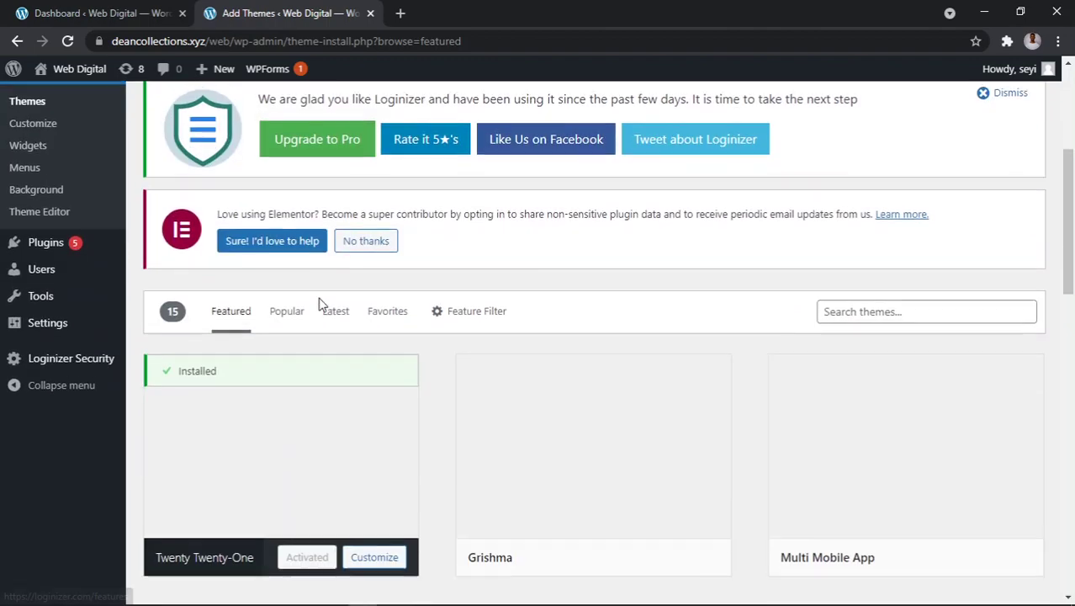
scroll(424, 291, down, 2)
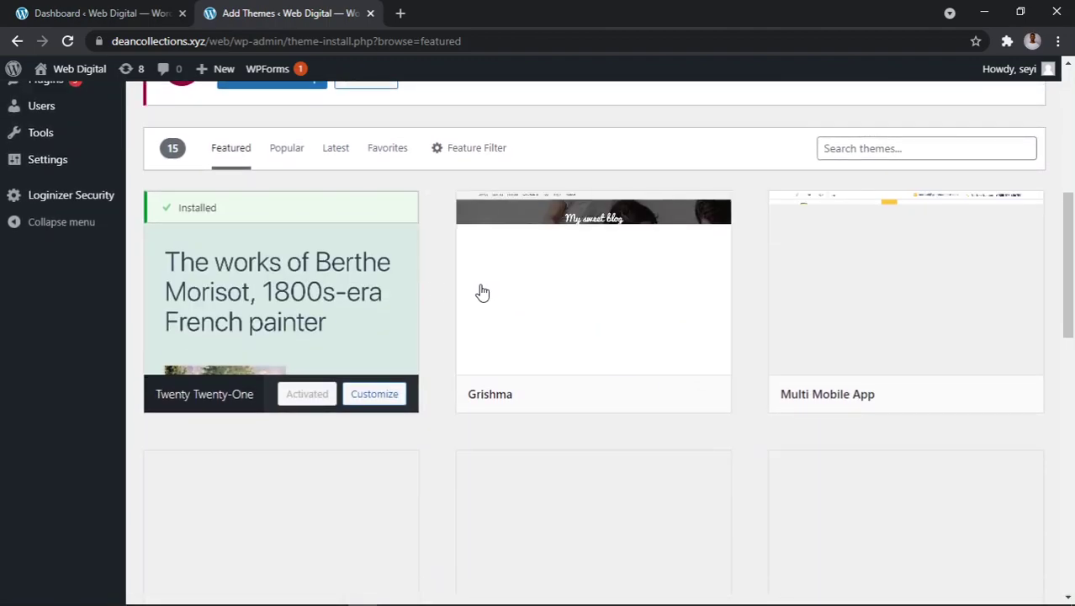
mouse_move(497, 291)
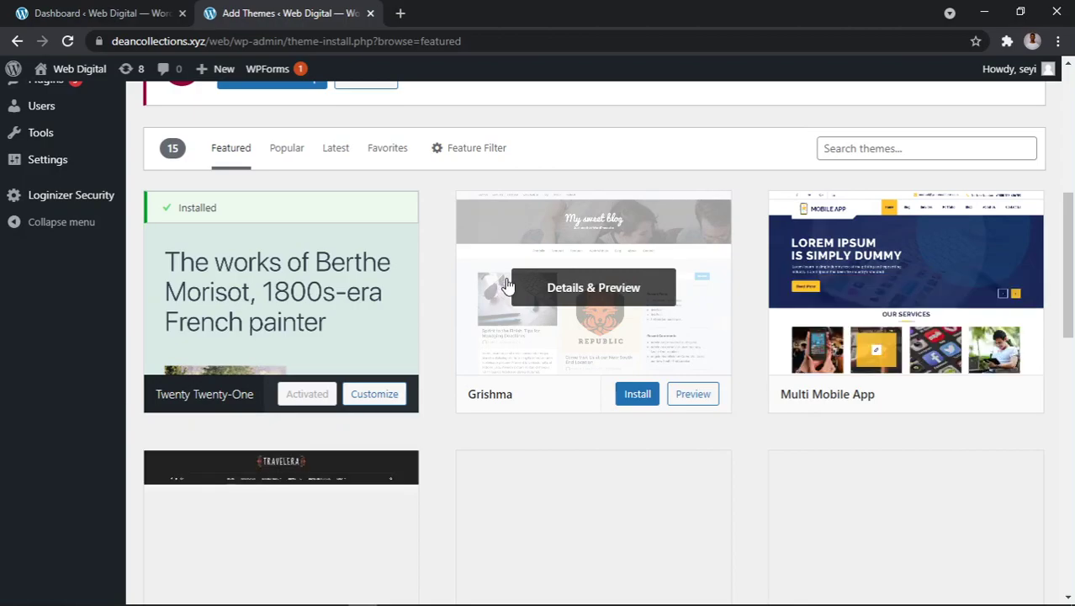
scroll(509, 288, down, 3)
scroll(511, 287, up, 4)
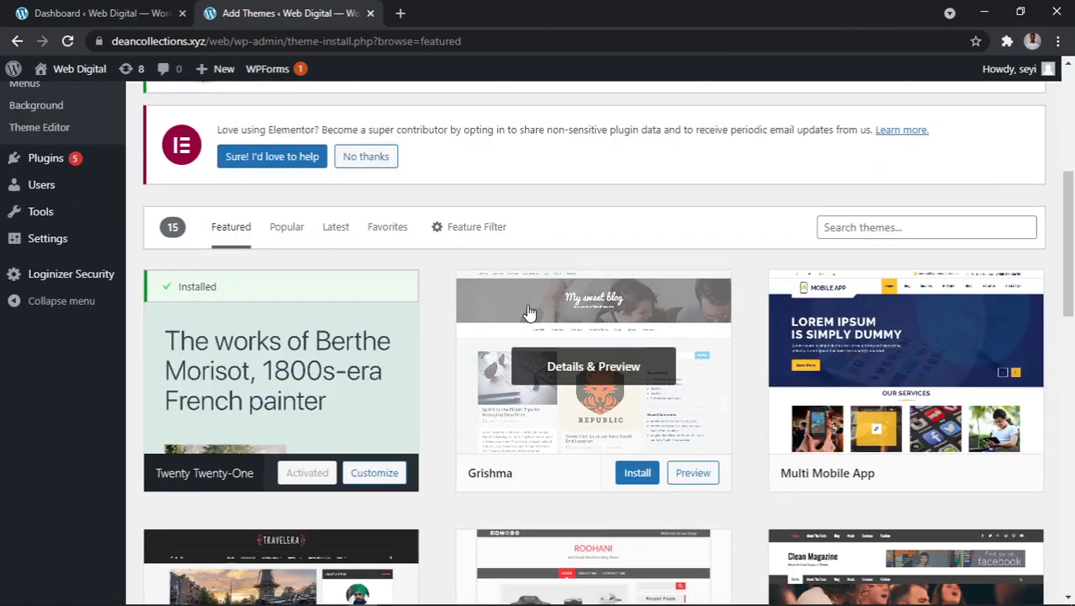
click(925, 225)
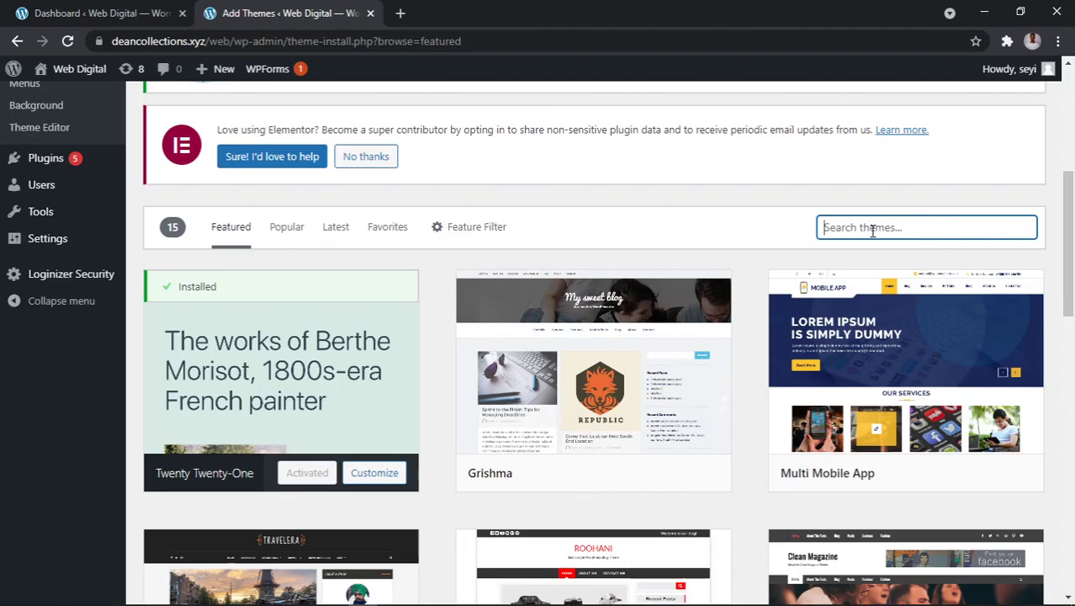
text(oceanwp)
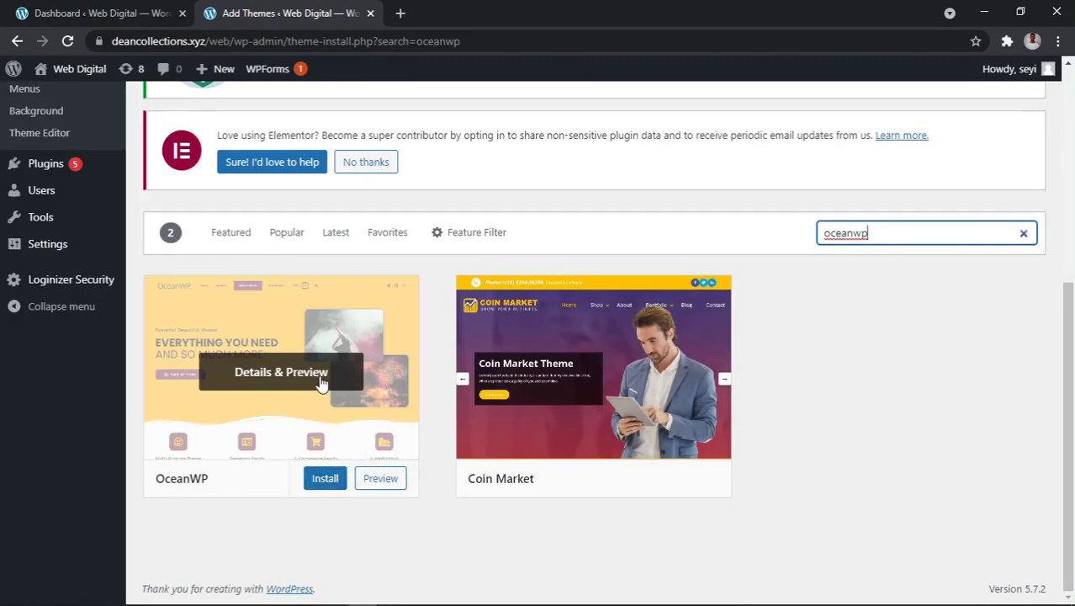
- Install the OceanWP theme and activate it on the site
click(326, 482)
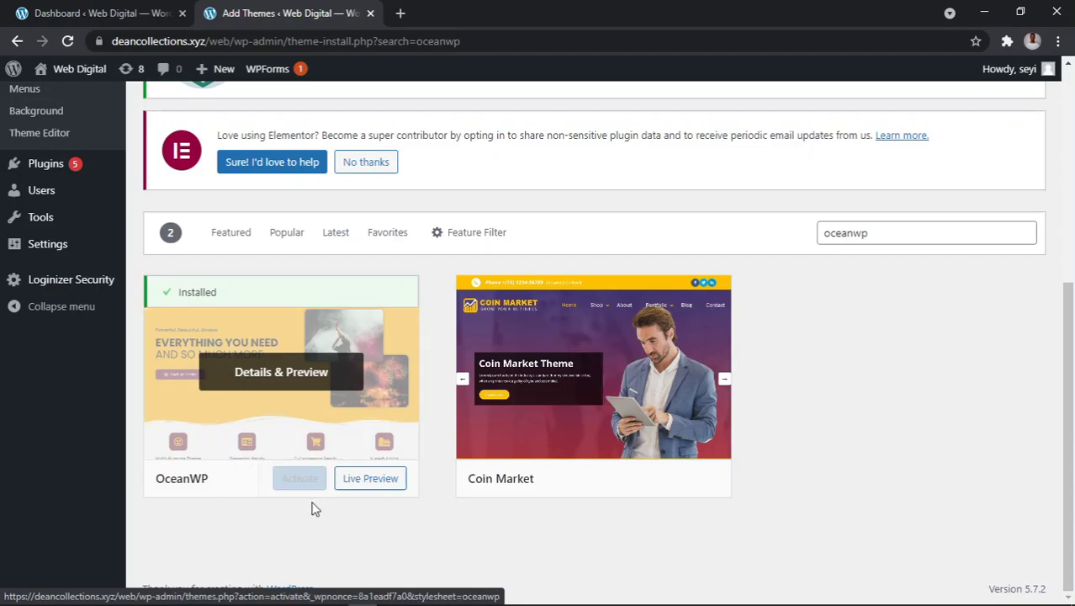
click(300, 479)
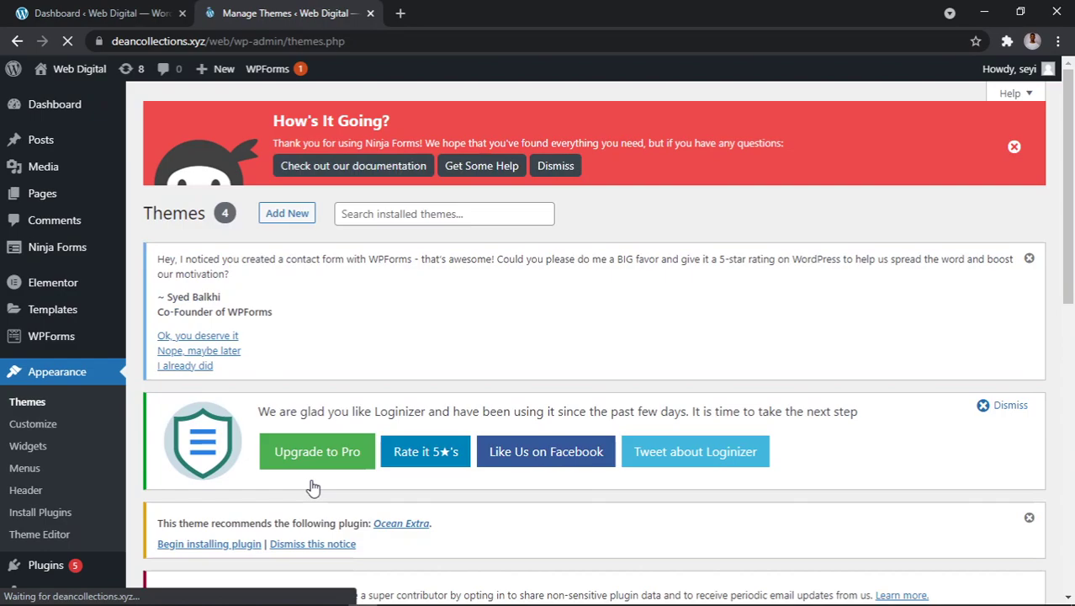
scroll(348, 405, down, 8)
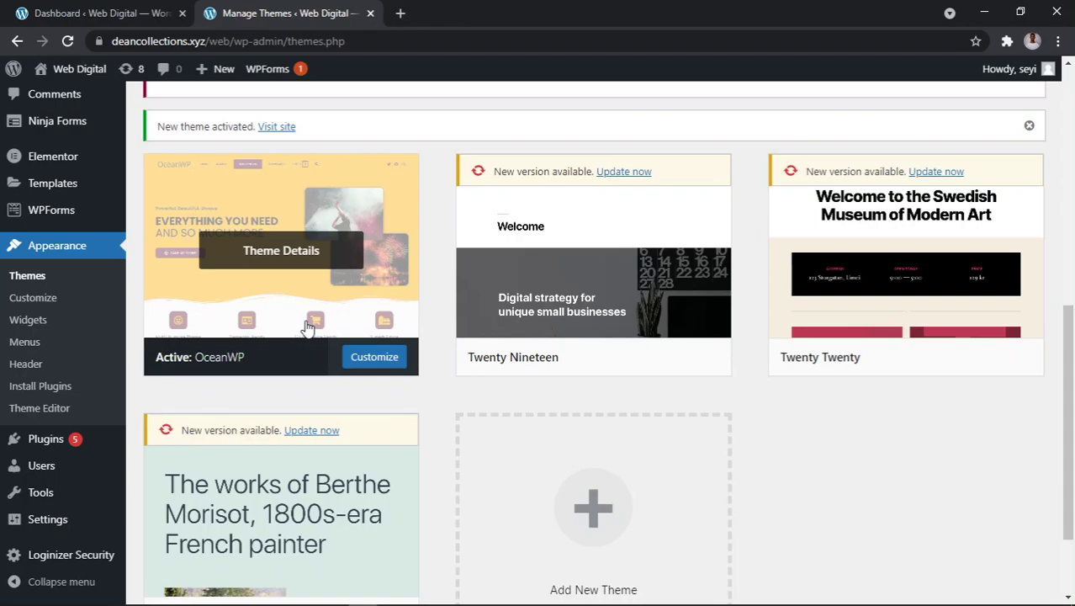
- Open the OceanWP theme details and install its recommended Ocean Extra plugin
click(280, 257)
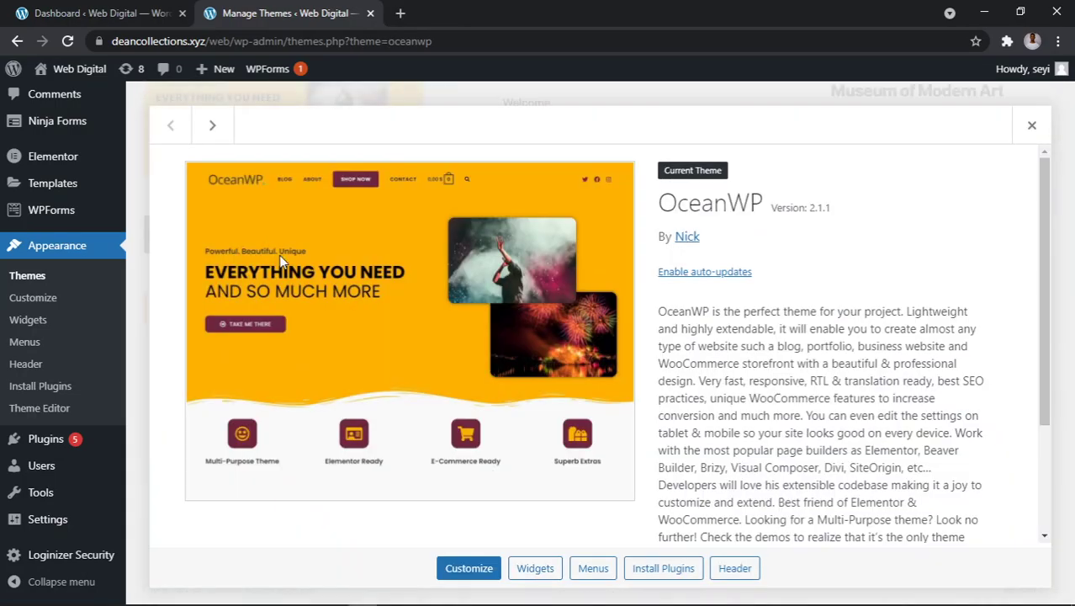
scroll(576, 519, down, 2)
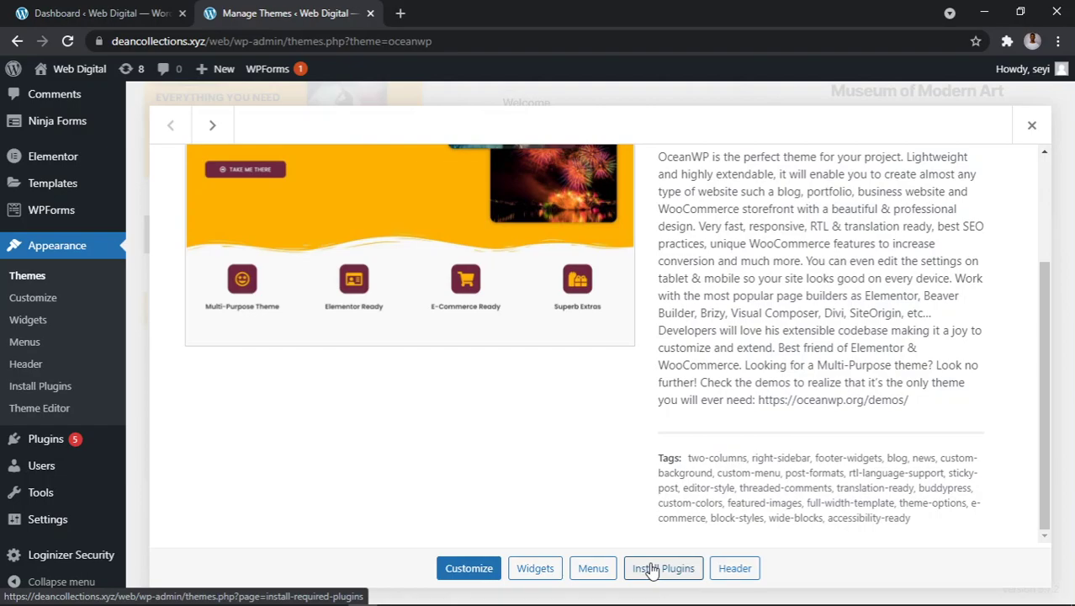
click(652, 570)
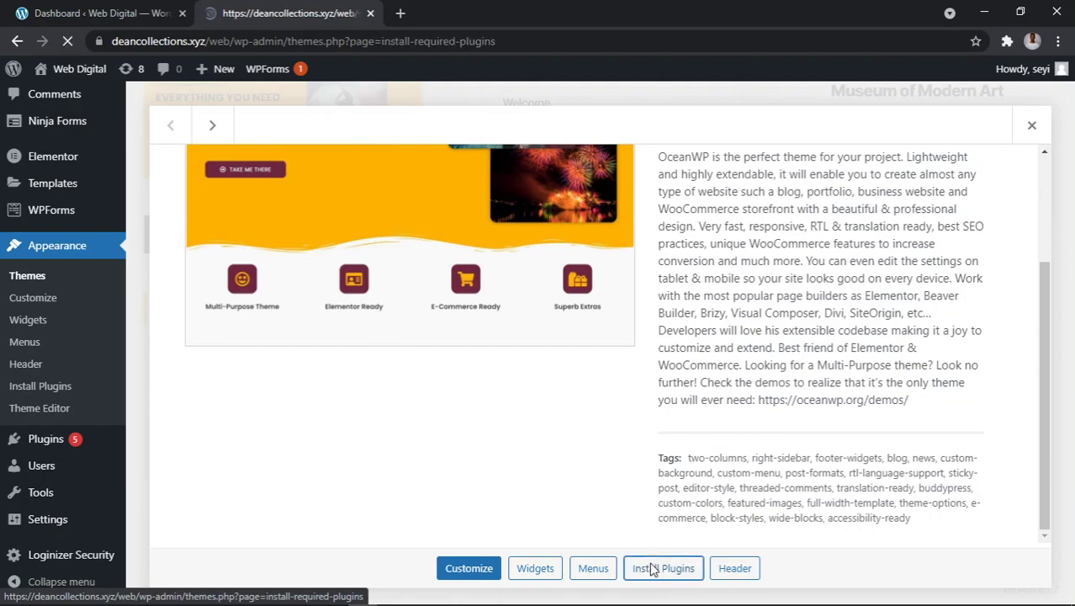
scroll(602, 449, down, 1)
scroll(602, 448, down, 2)
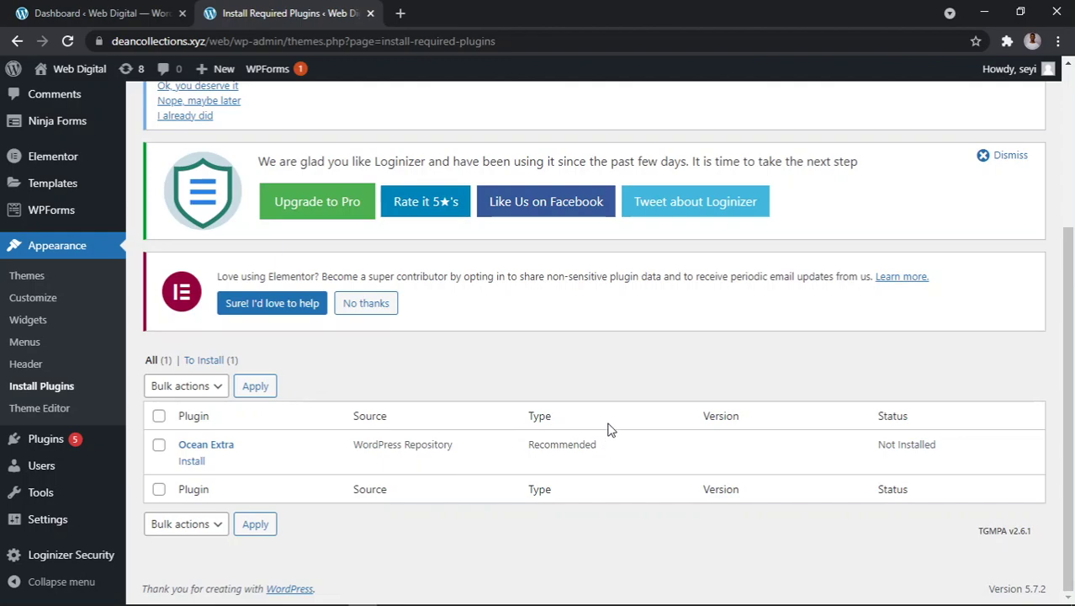
click(192, 462)
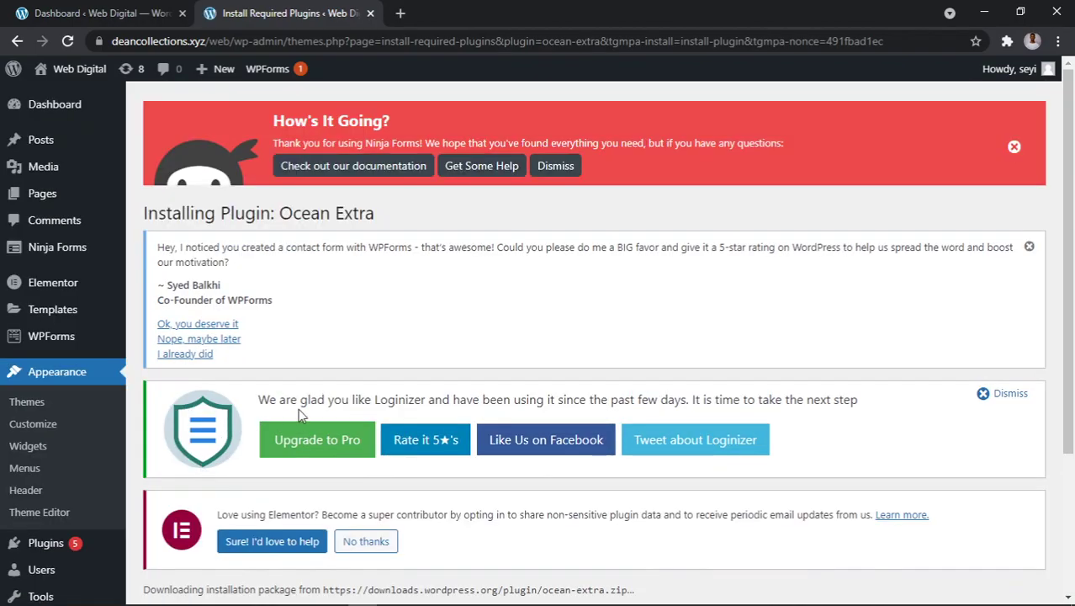
scroll(321, 365, down, 3)
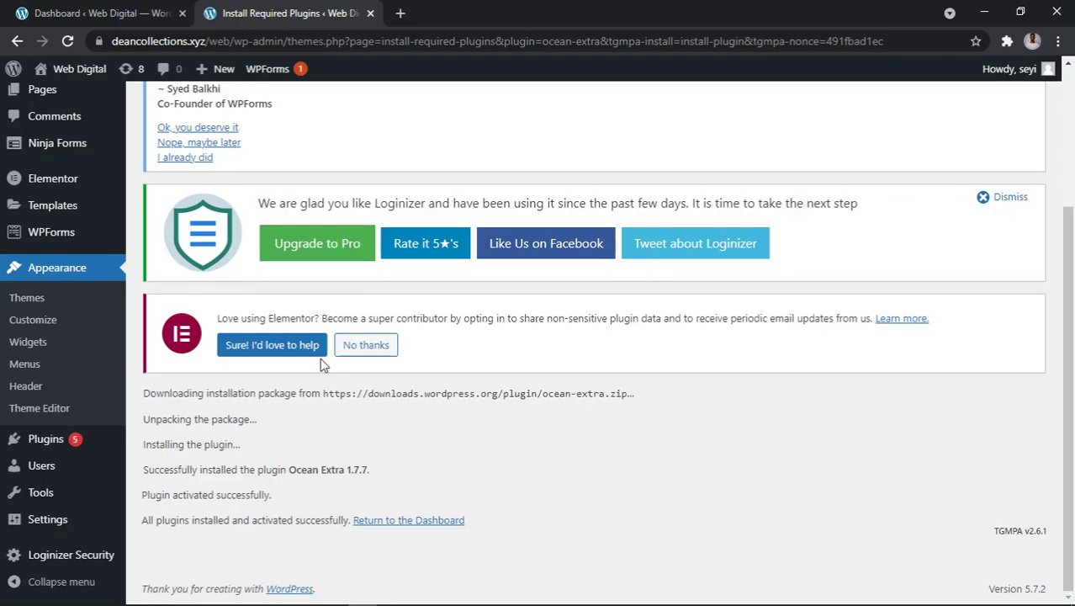
scroll(322, 365, up, 3)
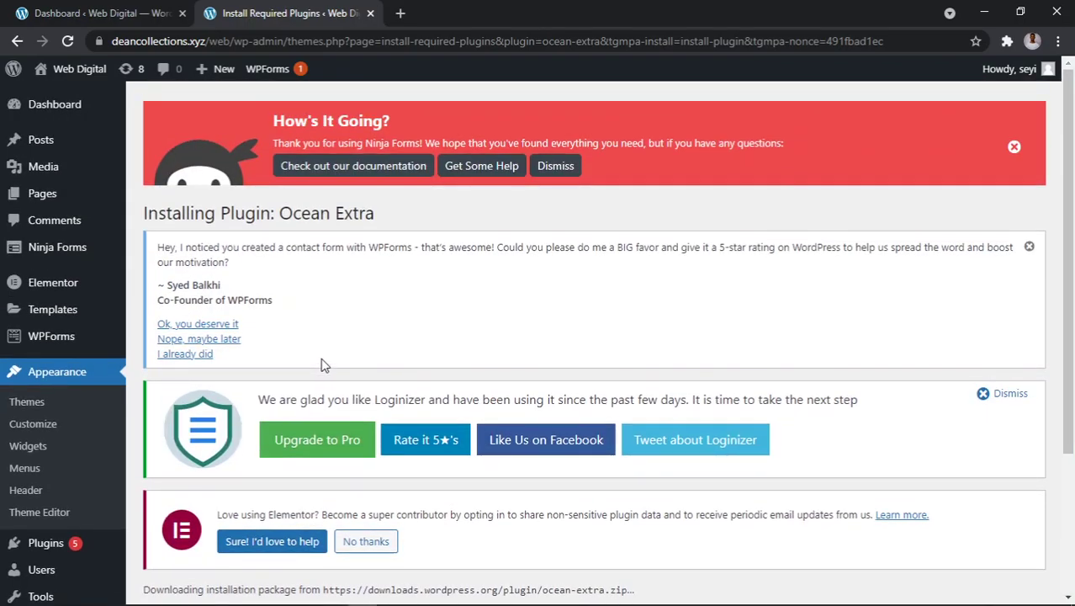
scroll(390, 488, down, 3)
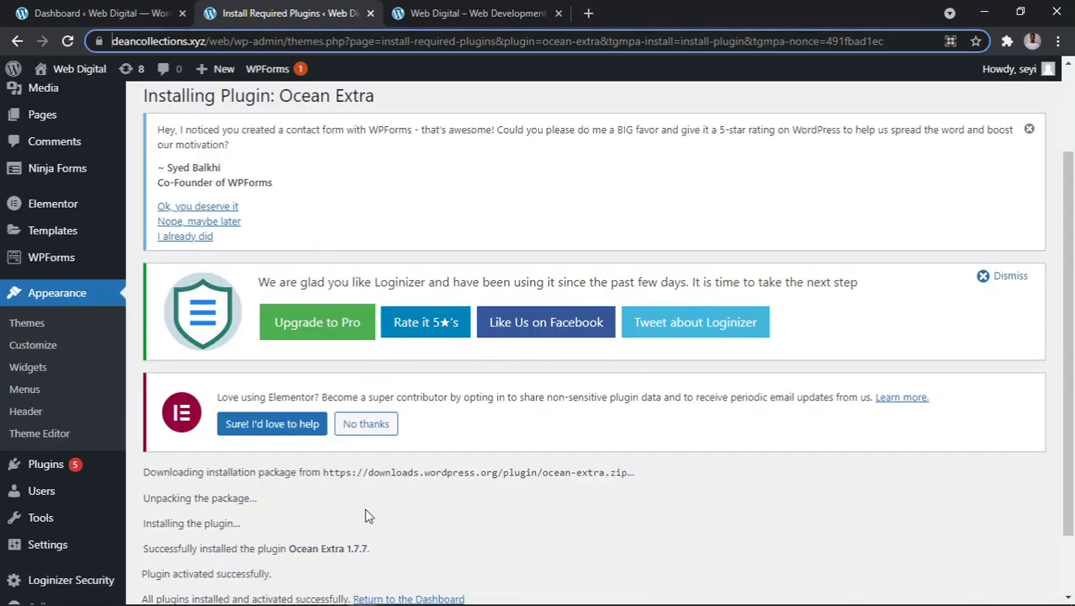
- View the live site in its own tab to examine how the front page looks with the OceanWP theme
mouse_move(190, 594)
click(433, 17)
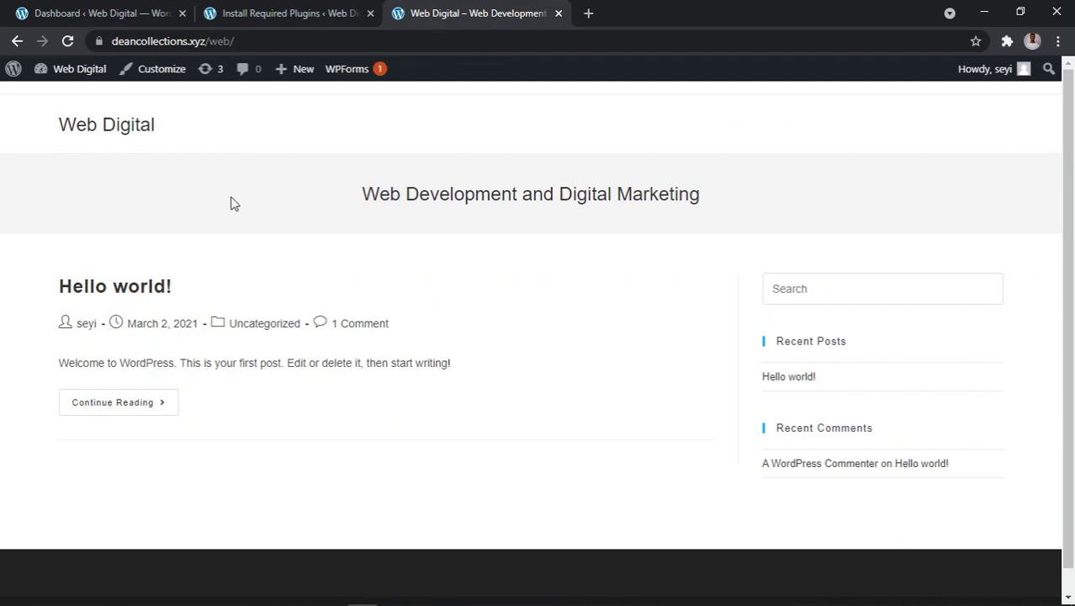
scroll(337, 215, down, 1)
scroll(403, 218, up, 1)
drag(55, 127, 640, 415)
click(642, 453)
drag(50, 127, 983, 512)
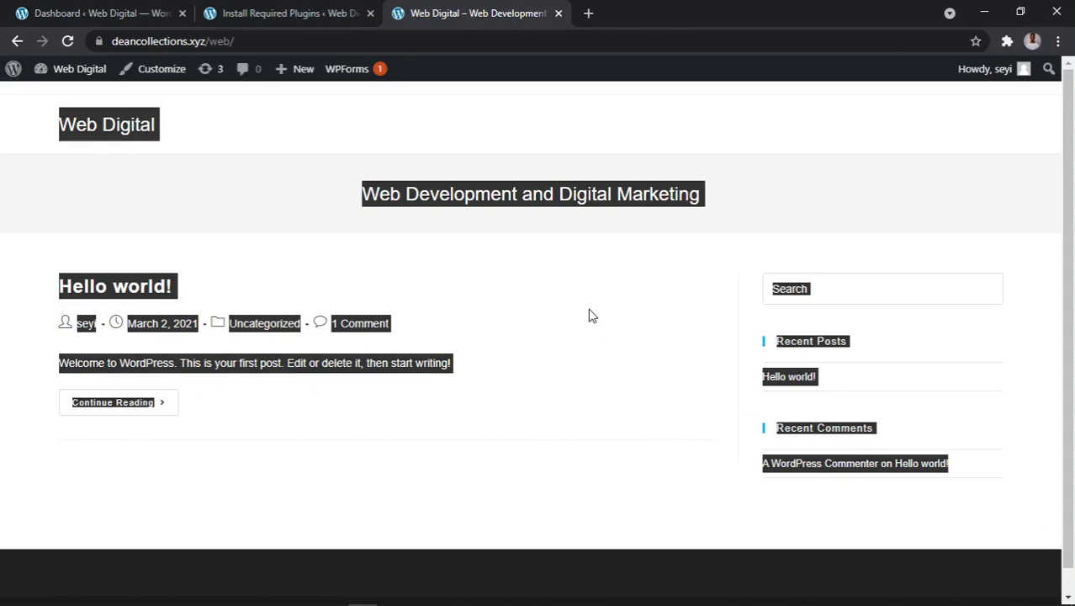
click(400, 211)
- Return to the admin tab and open the active OceanWP theme from the installed themes for customizing, reloading until it loads
click(286, 13)
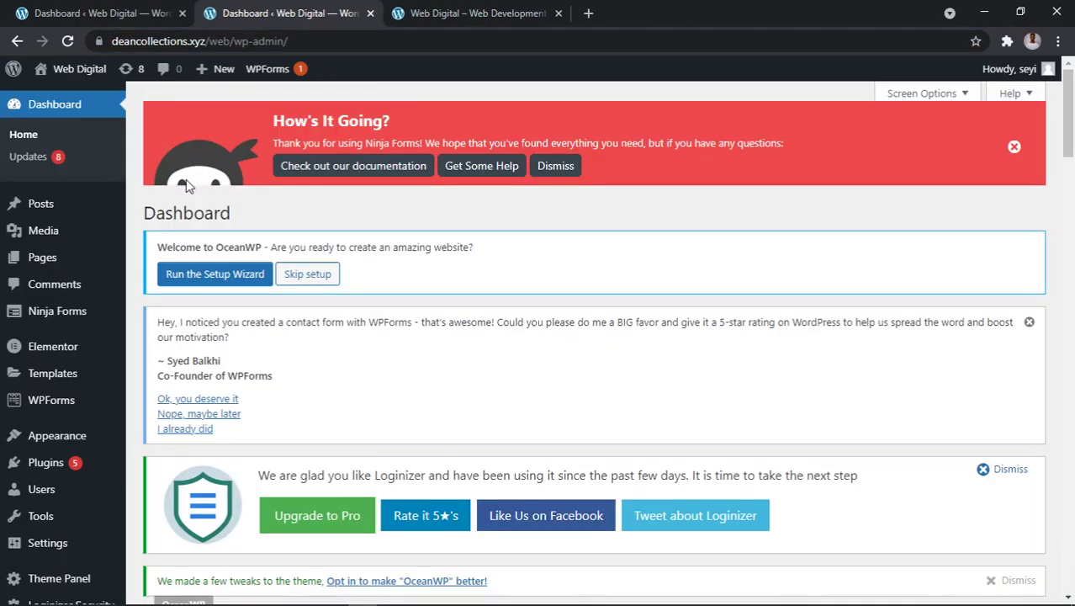
key(alt+Tab)
key(alt+shift+Tab)
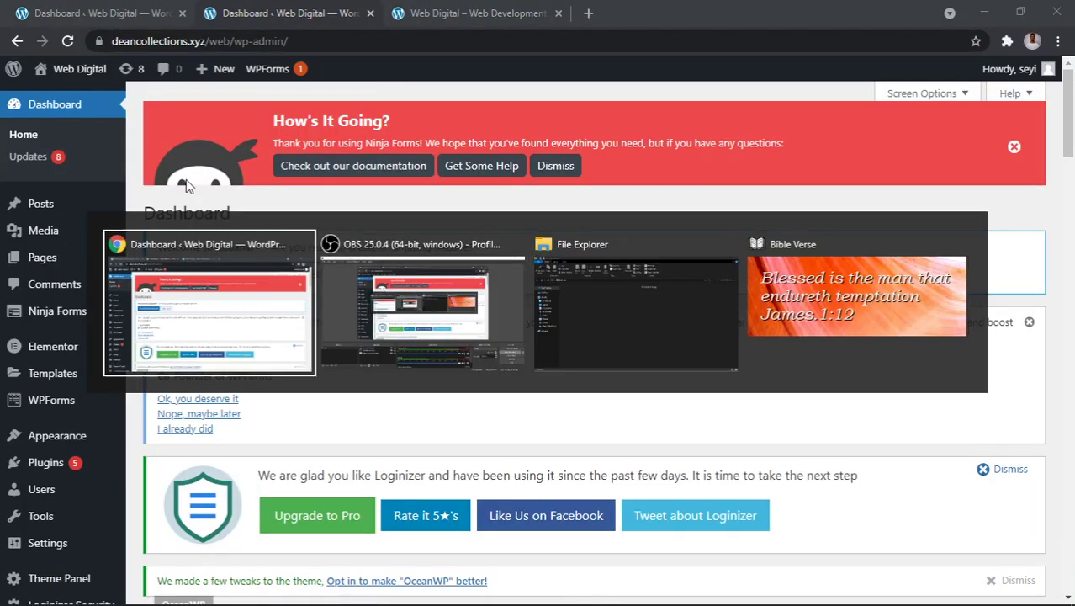
mouse_move(64, 455)
mouse_move(65, 436)
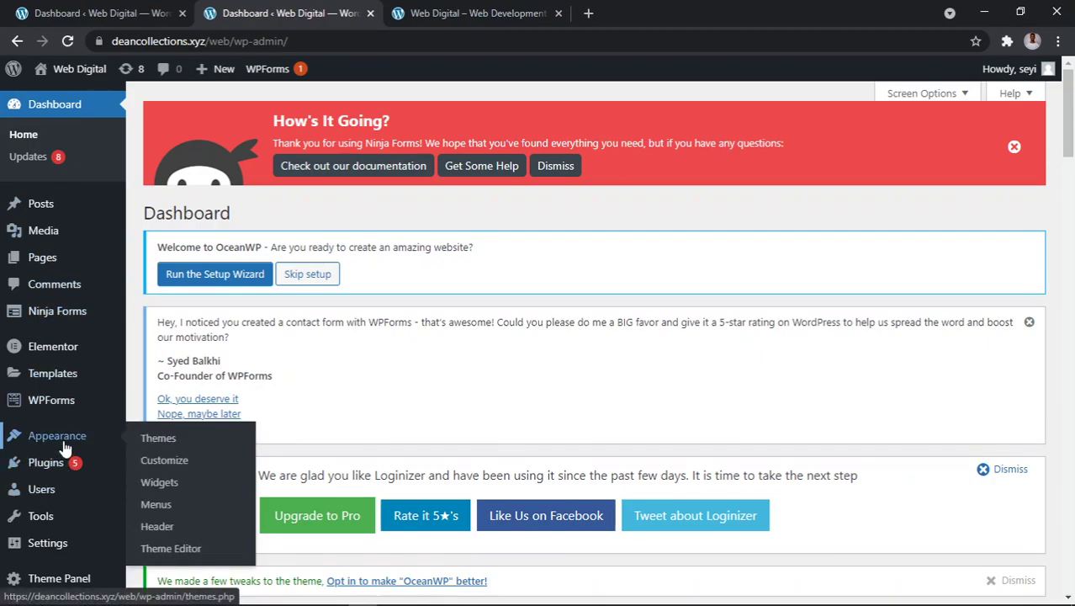
click(166, 444)
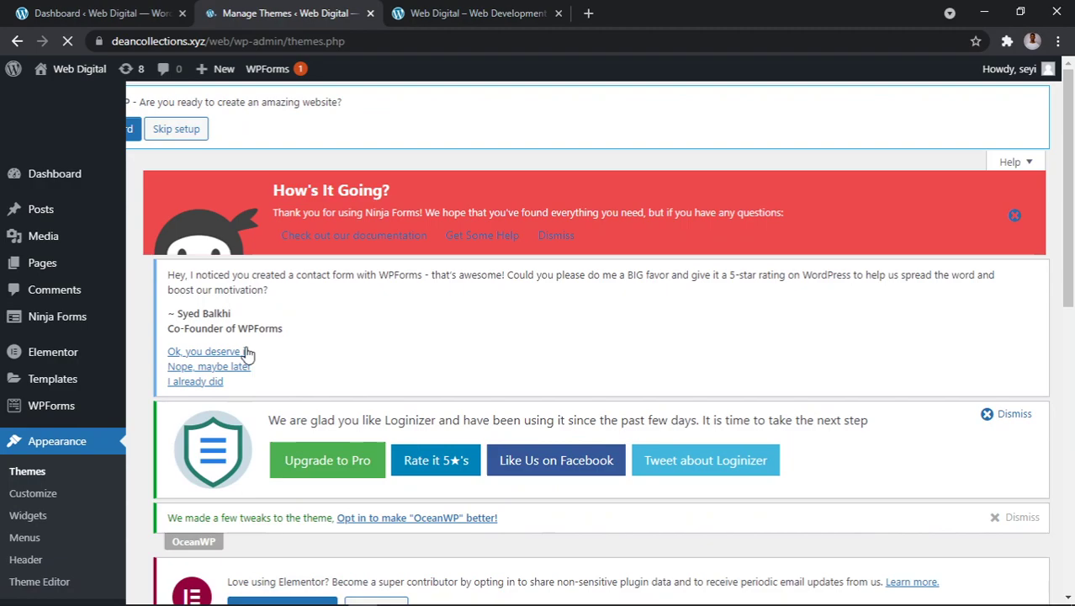
scroll(271, 307, down, 5)
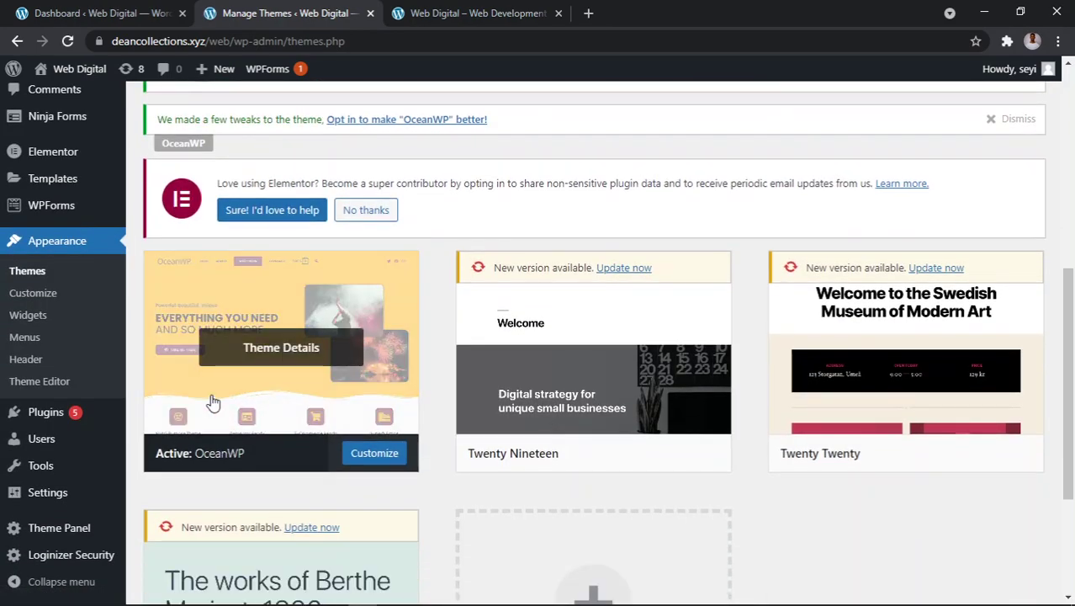
click(359, 454)
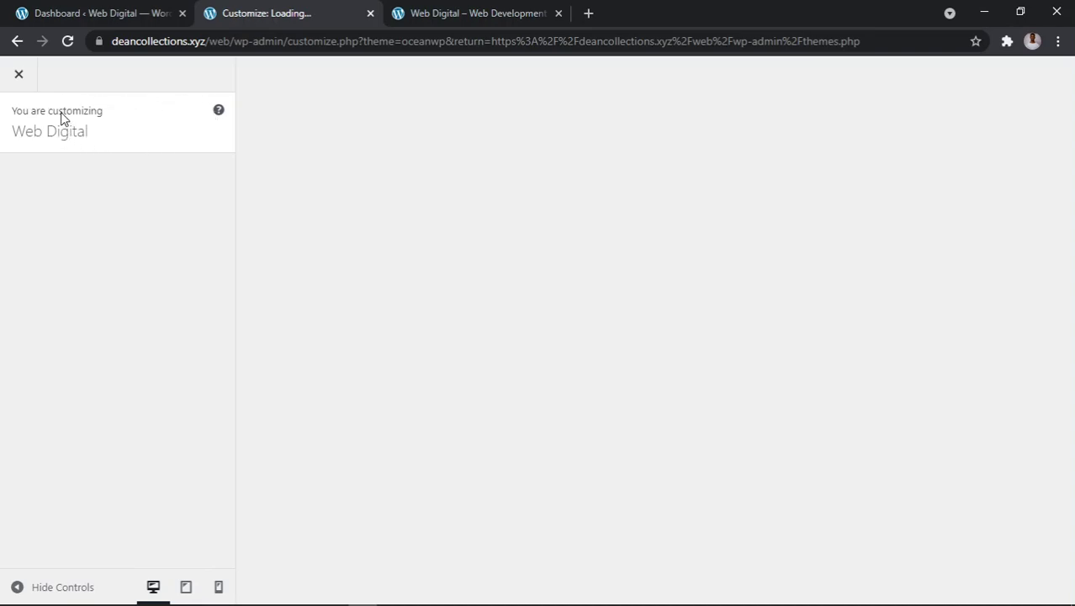
click(66, 47)
click(67, 41)
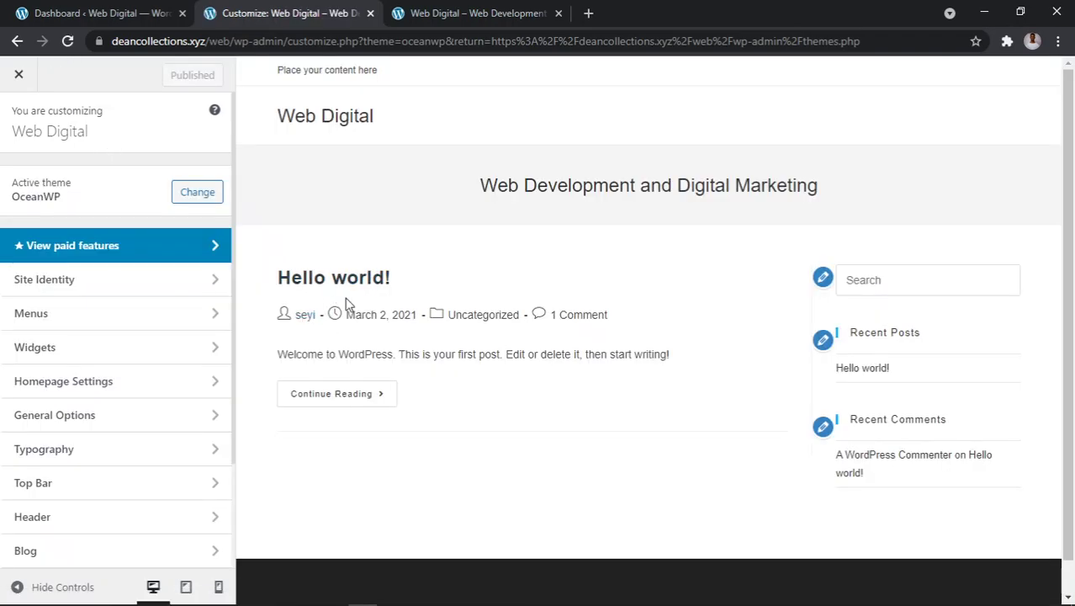
- Look through the customization sections for the theme, including the Header settings
scroll(348, 305, down, 1)
scroll(347, 316, up, 1)
scroll(160, 278, down, 1)
scroll(171, 389, down, 3)
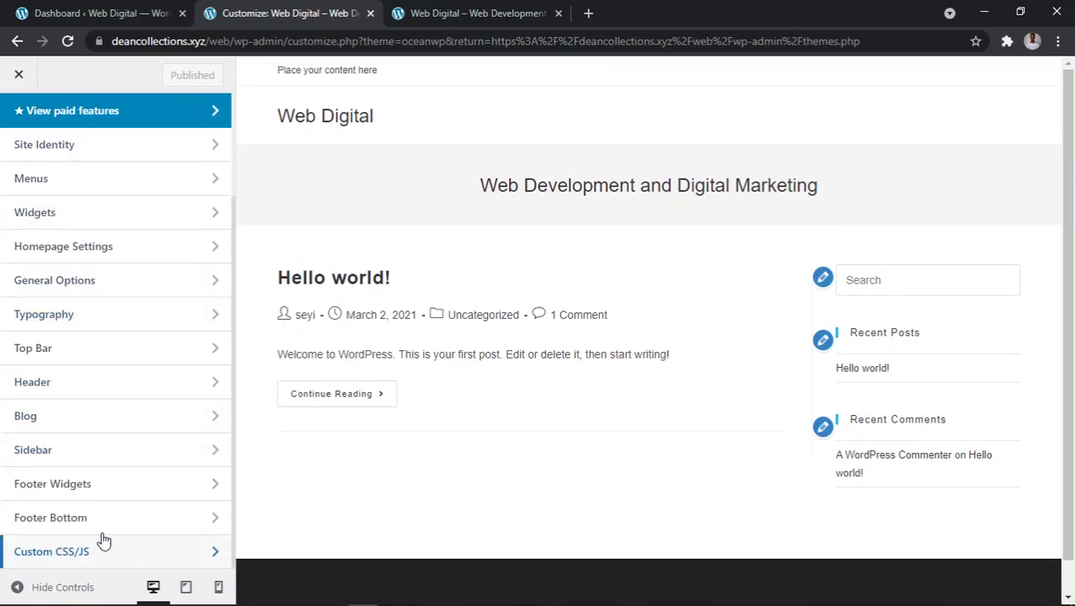
click(103, 384)
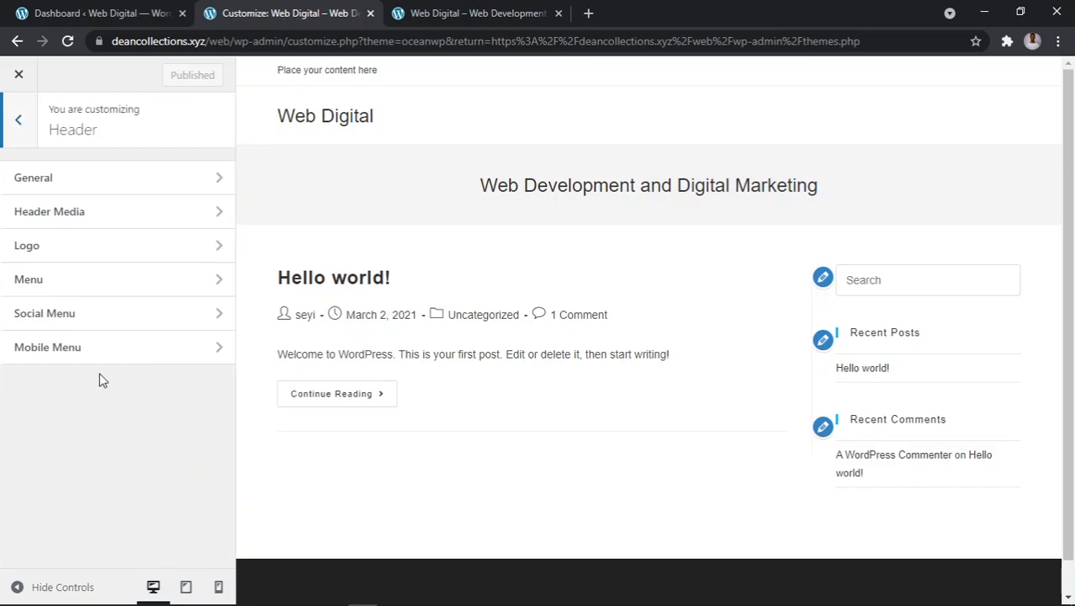
click(21, 120)
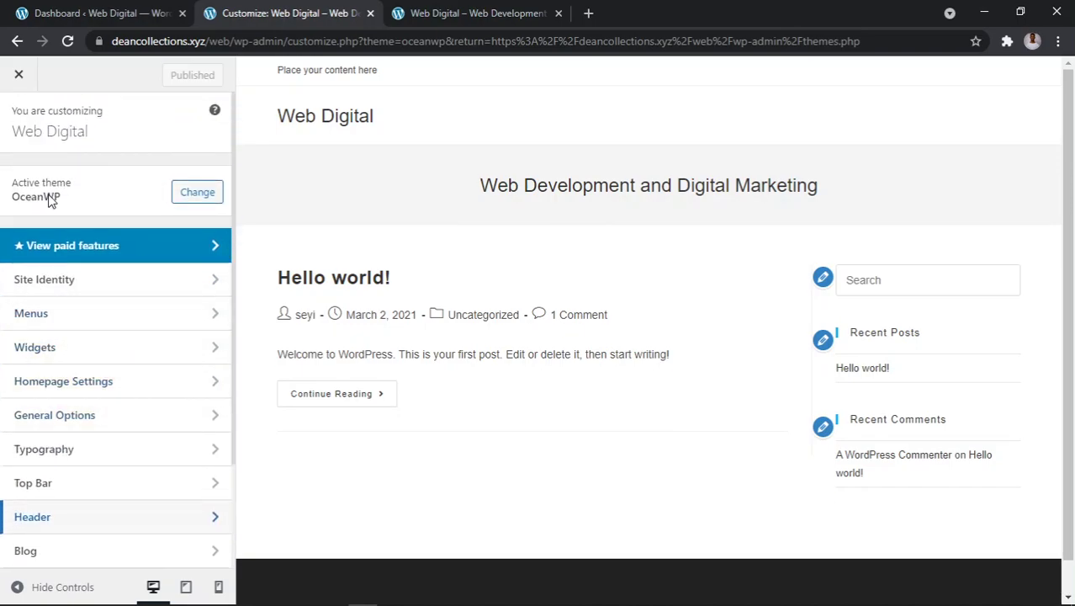
- Close the theme customizer and open the page for adding new plugins
click(12, 78)
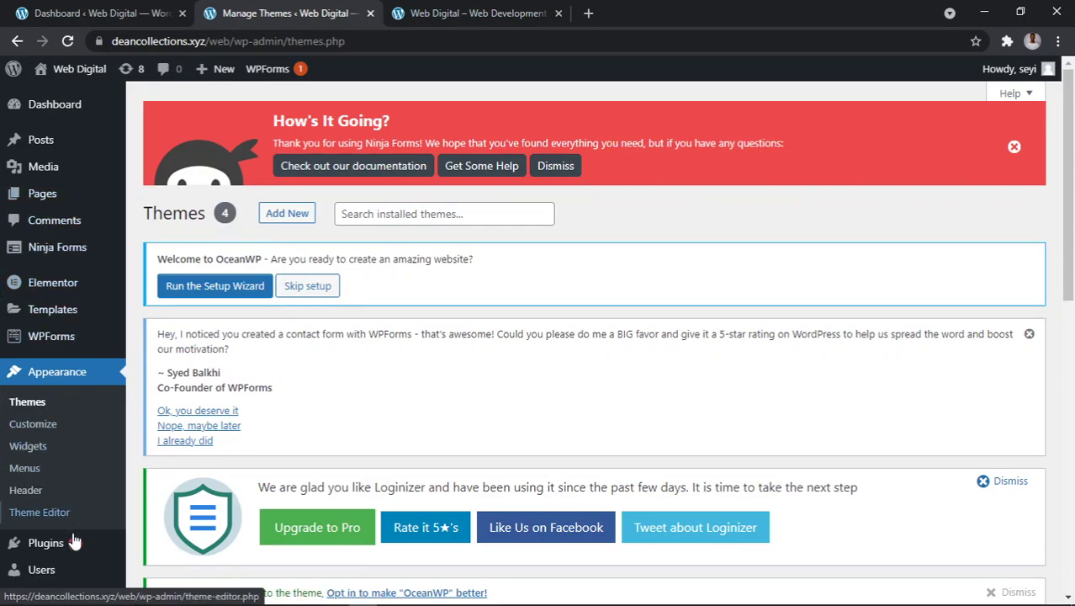
mouse_move(74, 541)
click(162, 537)
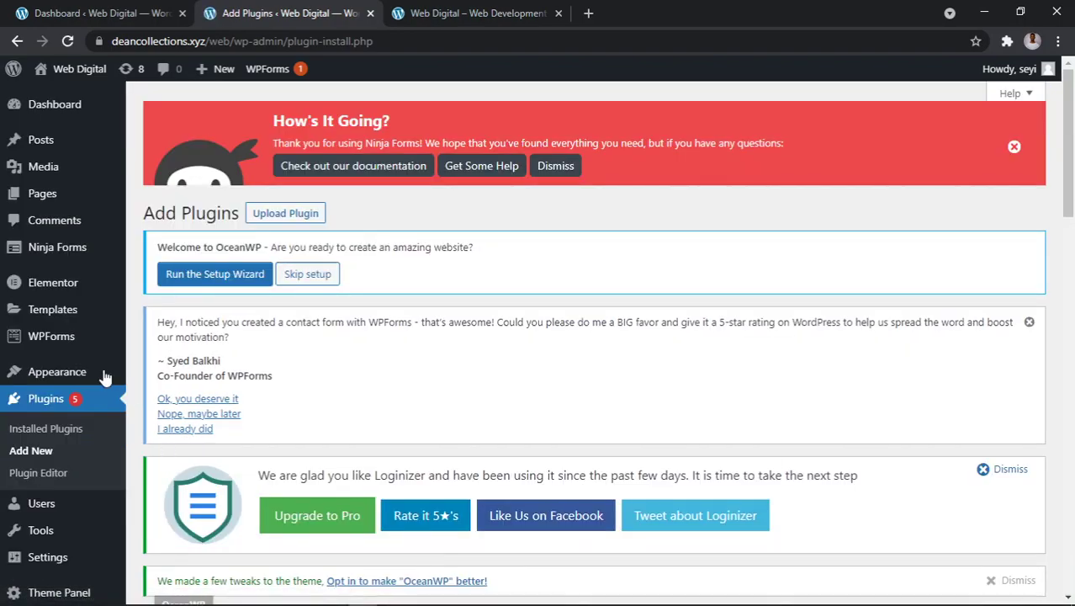
scroll(286, 370, down, 1)
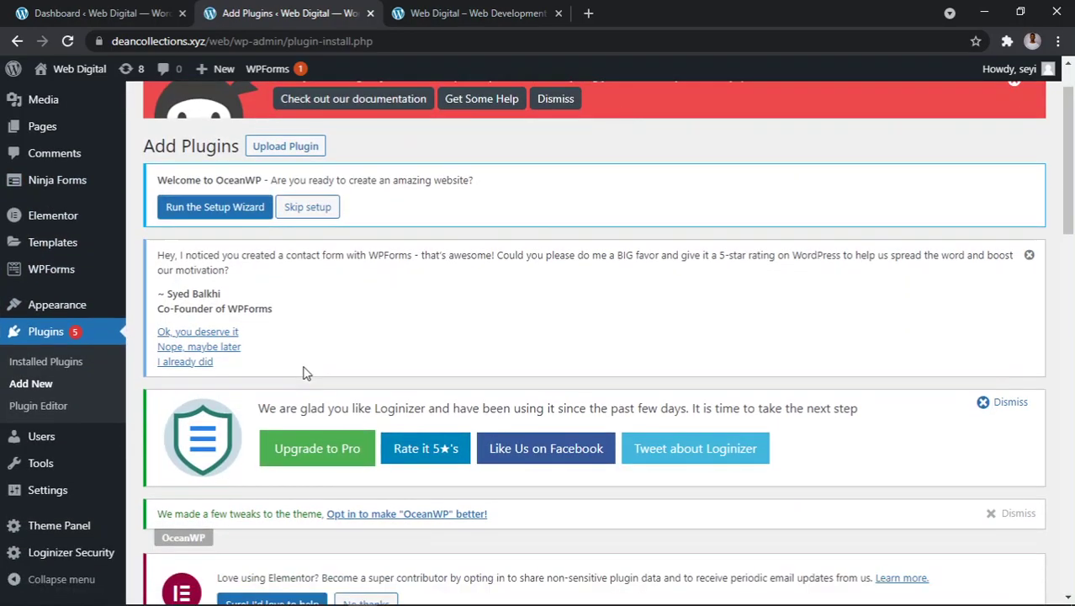
- Search the plugin directory for "starter template"
scroll(305, 373, down, 4)
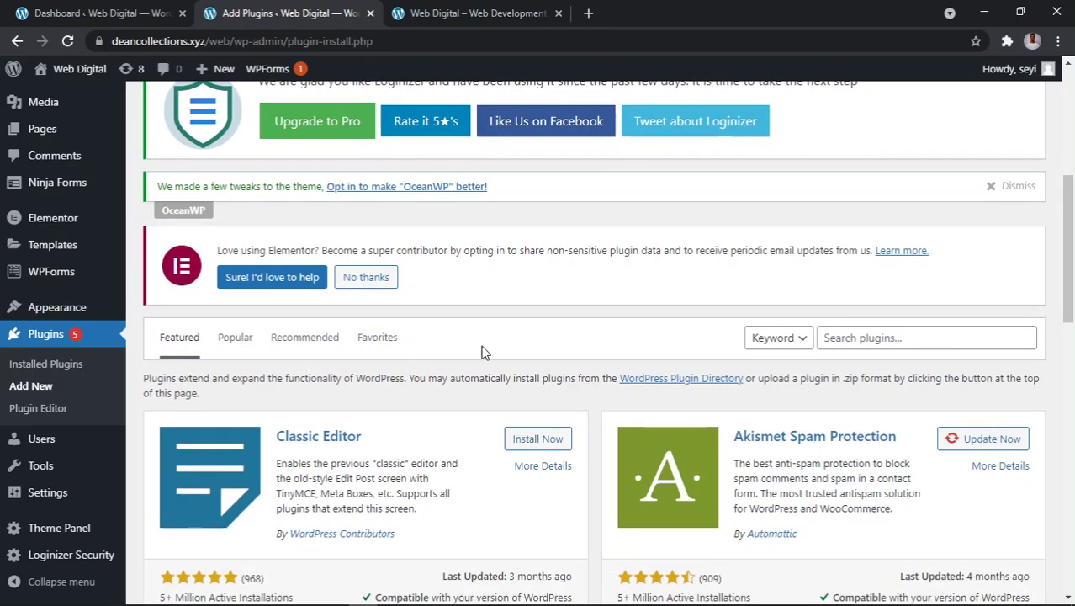
click(977, 341)
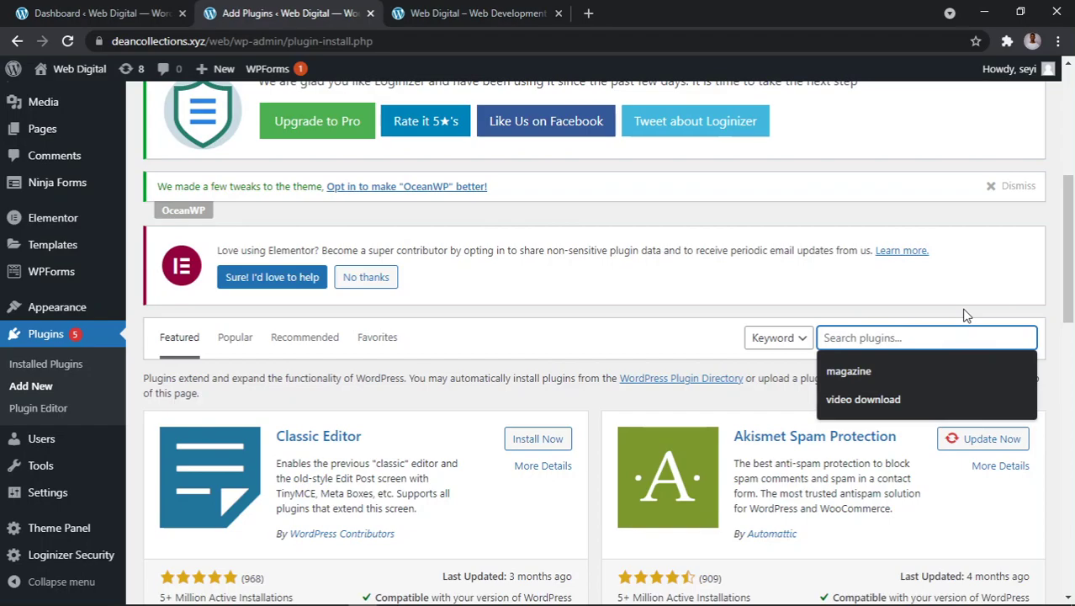
text(starter te)
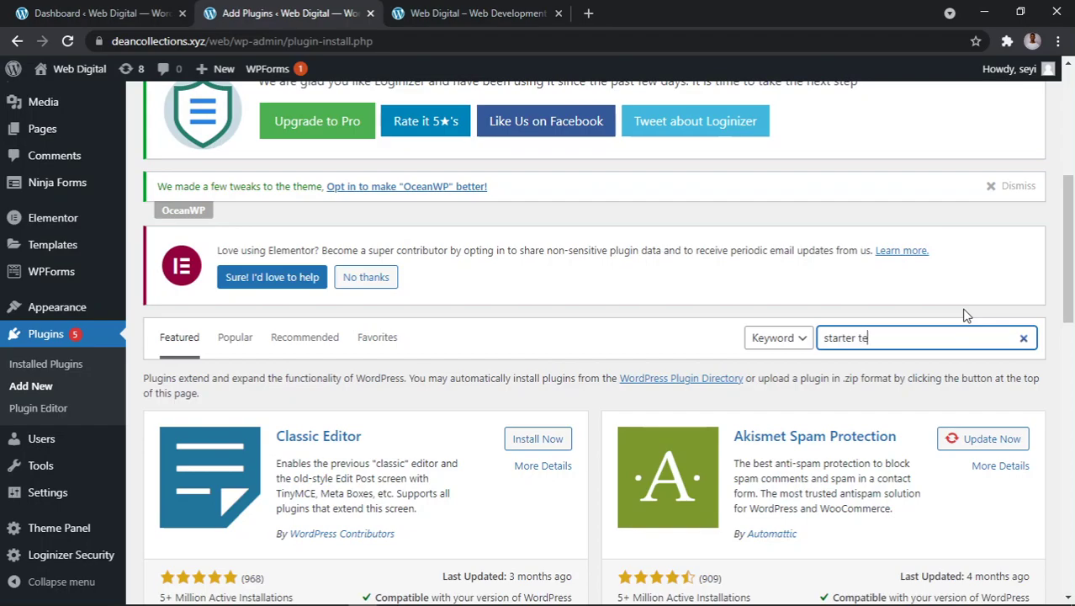
text(mplates)
key(BackSpace)
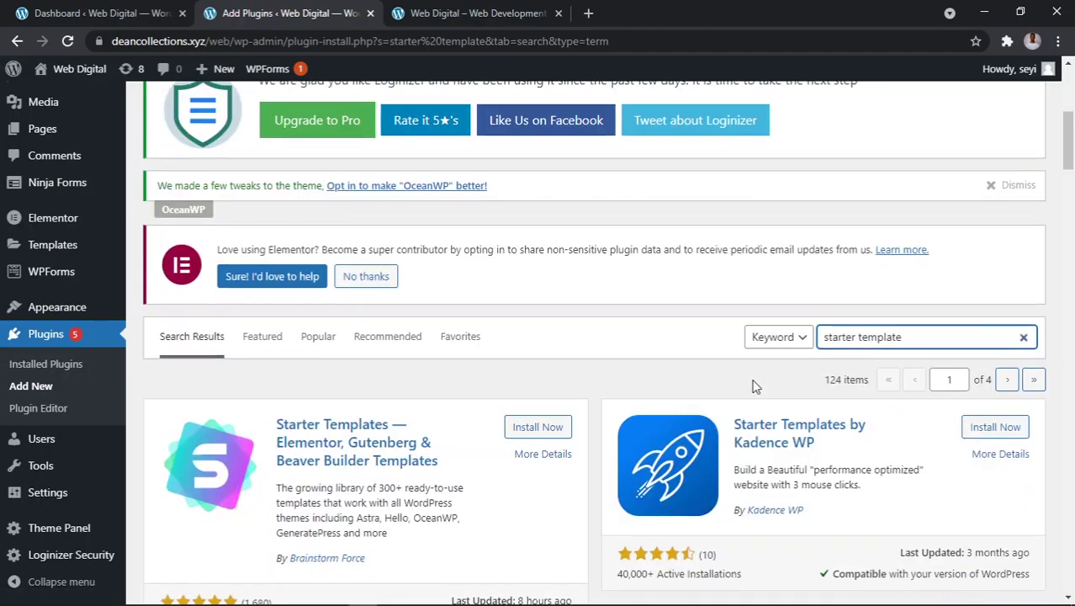
- Install and activate the Starter Templates plugin by Brainstorm Force from the search results
scroll(751, 380, down, 5)
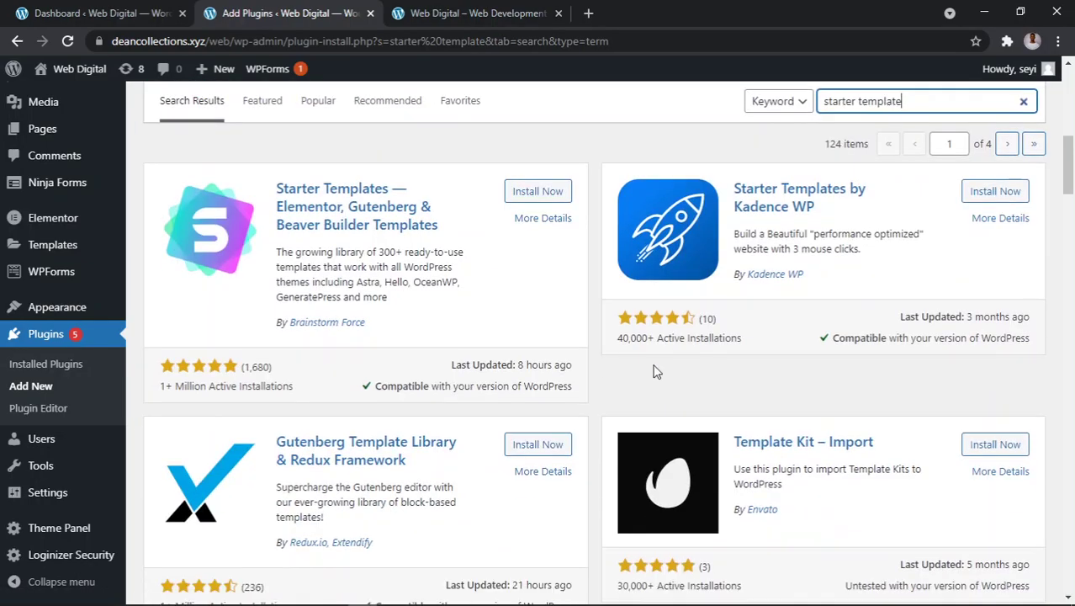
click(530, 193)
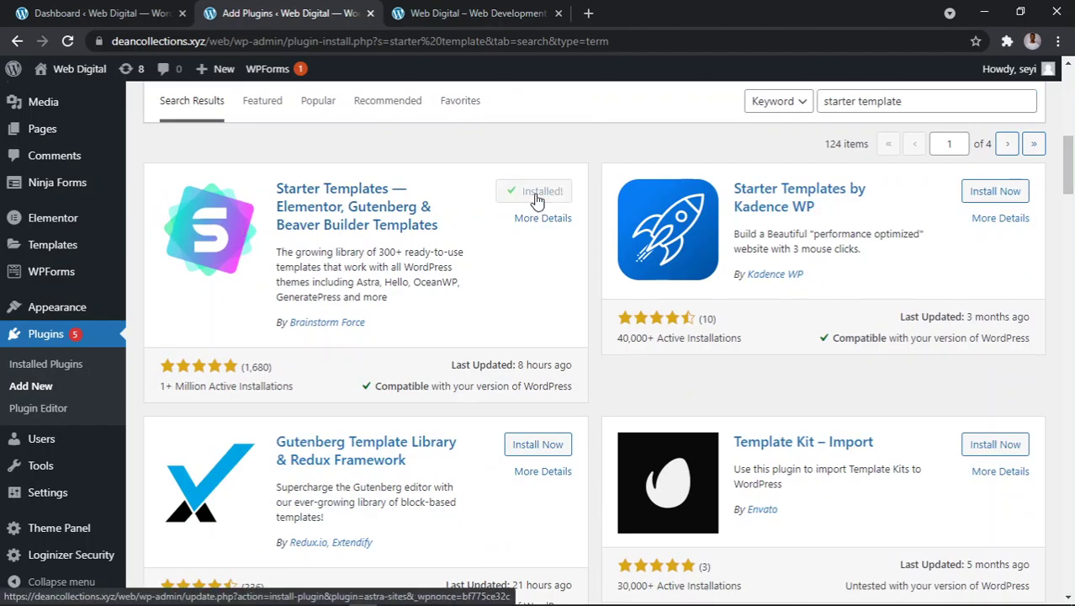
click(538, 196)
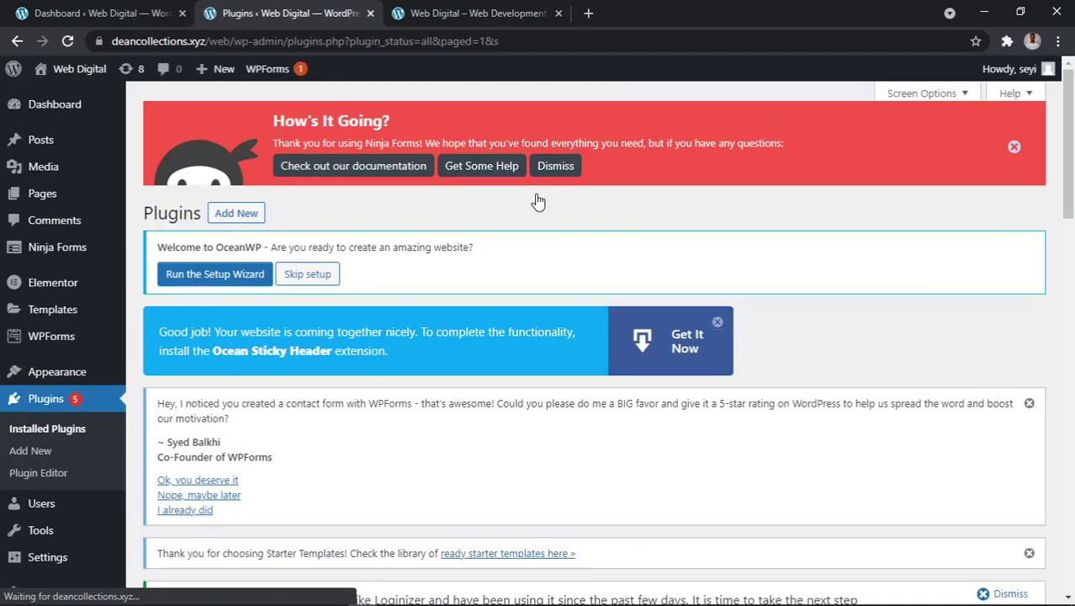
- Open the Starter Templates library for the site's appearance and choose Elementor as the page builder
scroll(437, 298, down, 3)
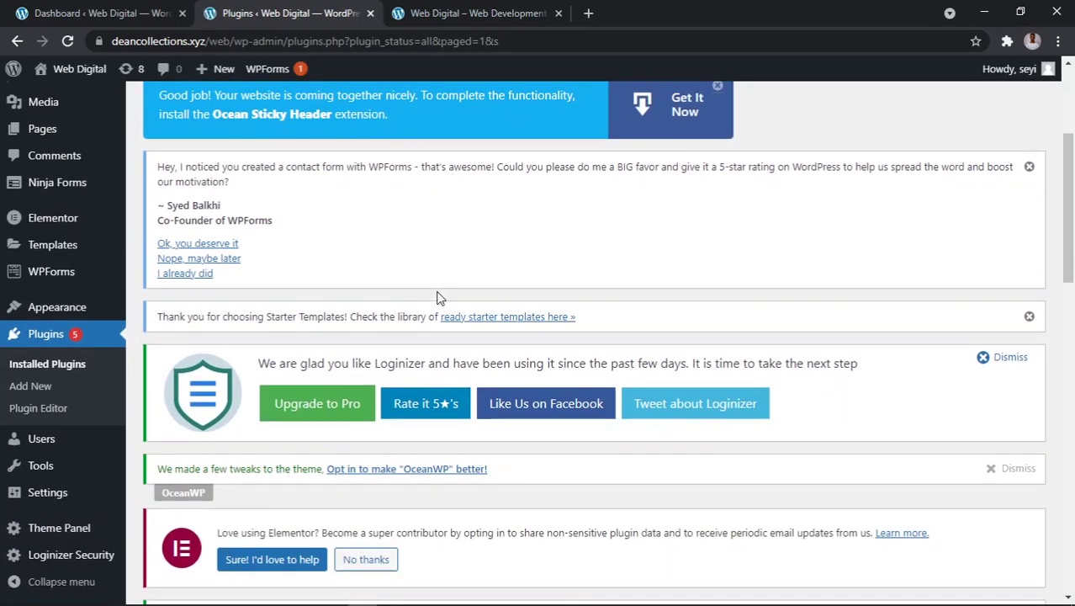
scroll(437, 295, up, 3)
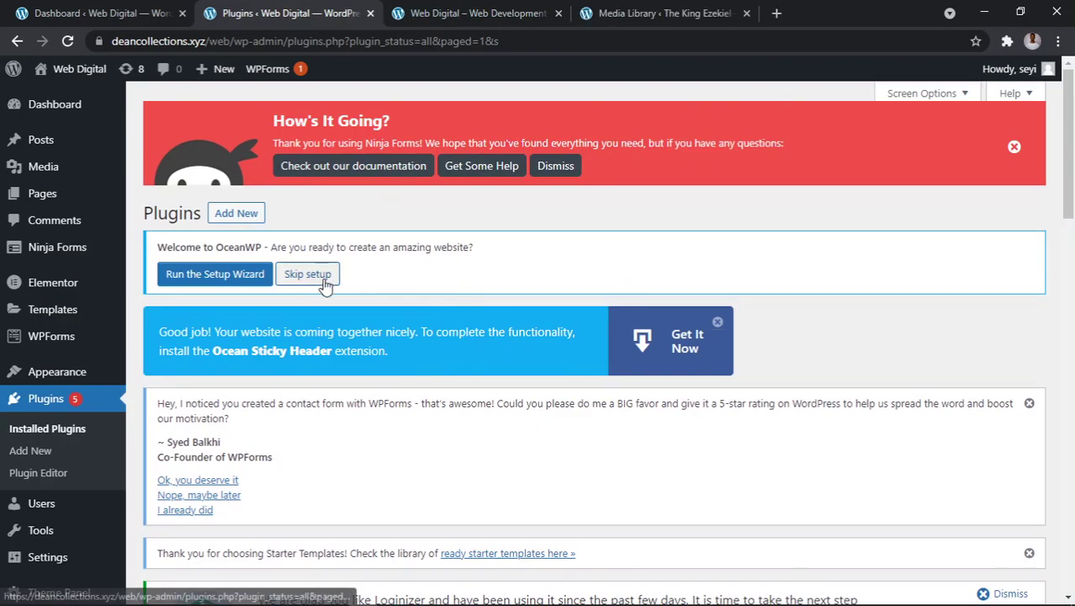
scroll(271, 367, down, 9)
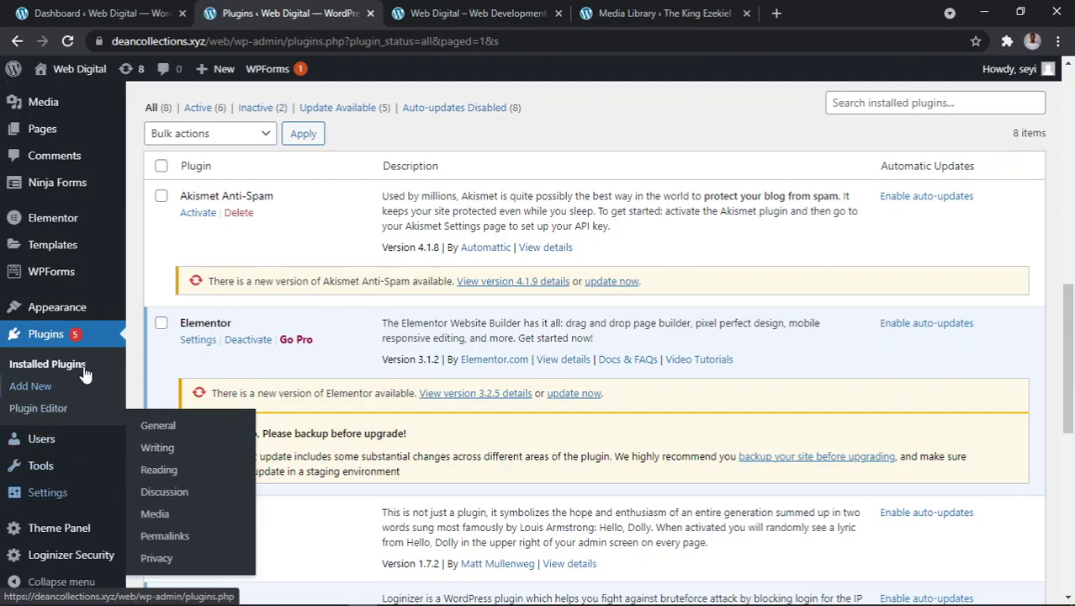
mouse_move(79, 317)
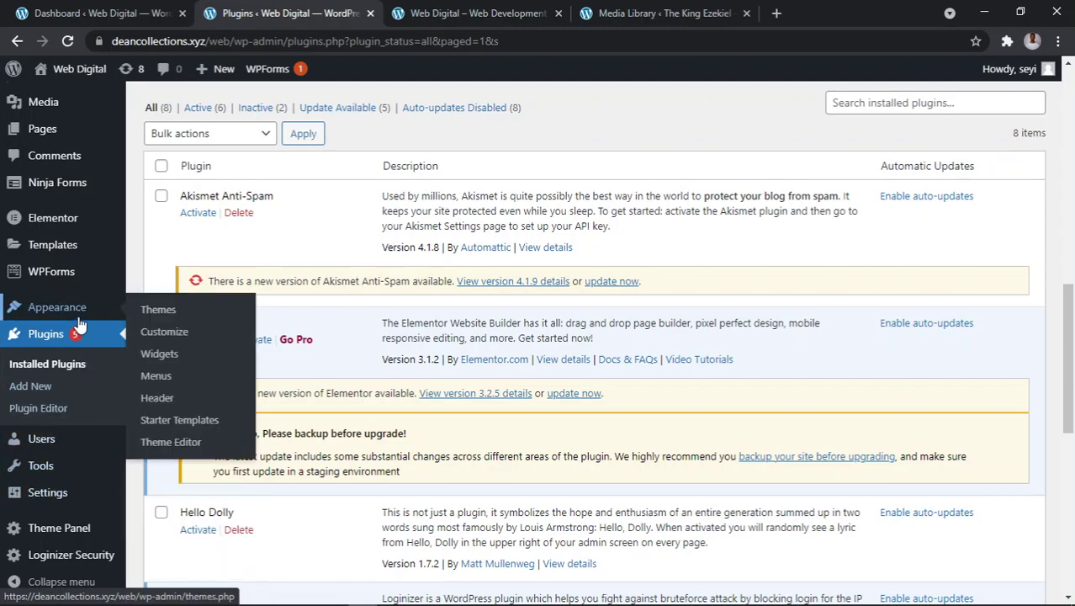
click(202, 428)
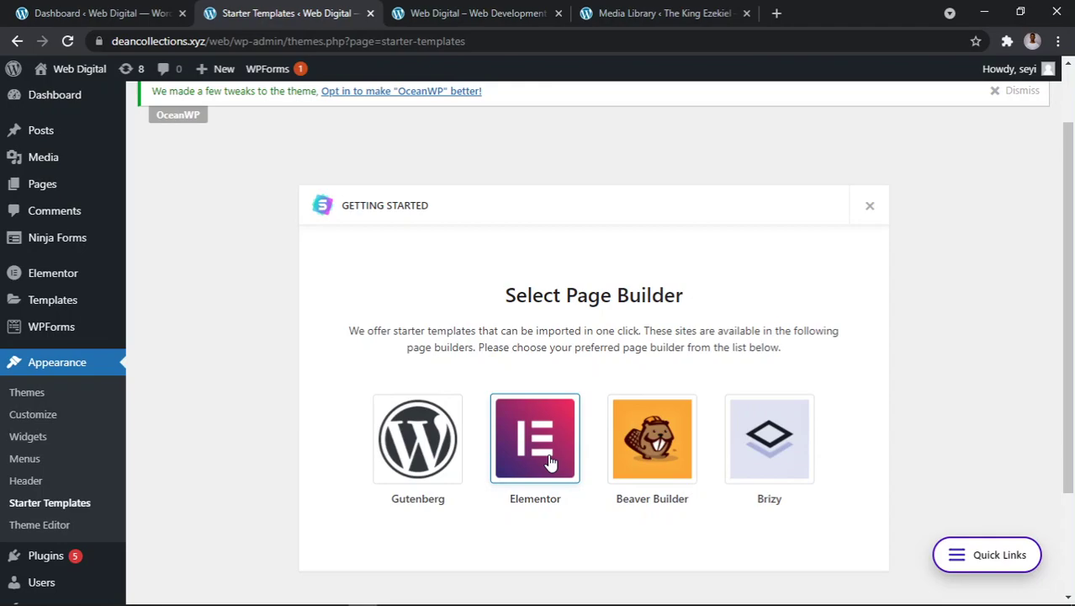
scroll(549, 454, down, 2)
scroll(543, 413, up, 1)
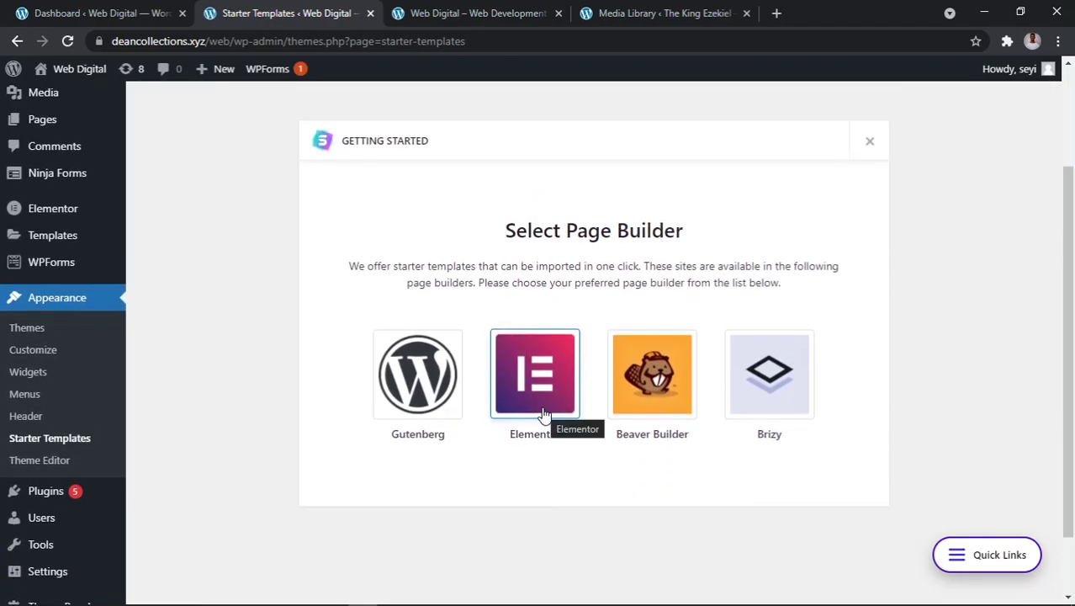
click(543, 384)
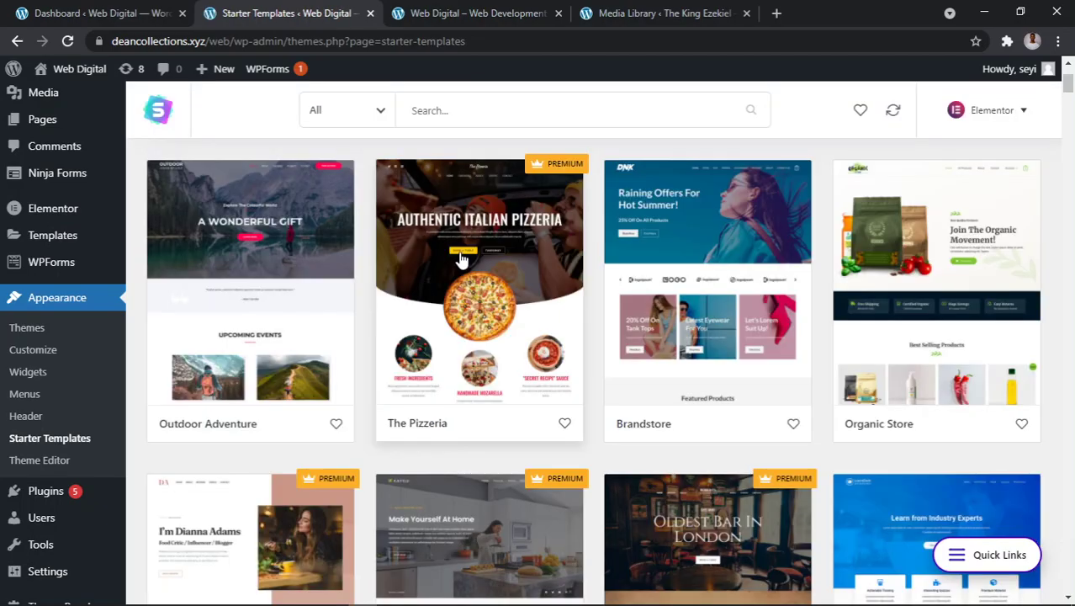
- Look through the Elementor starter templates to compare the available free and premium designs
scroll(461, 276, down, 4)
scroll(461, 275, down, 3)
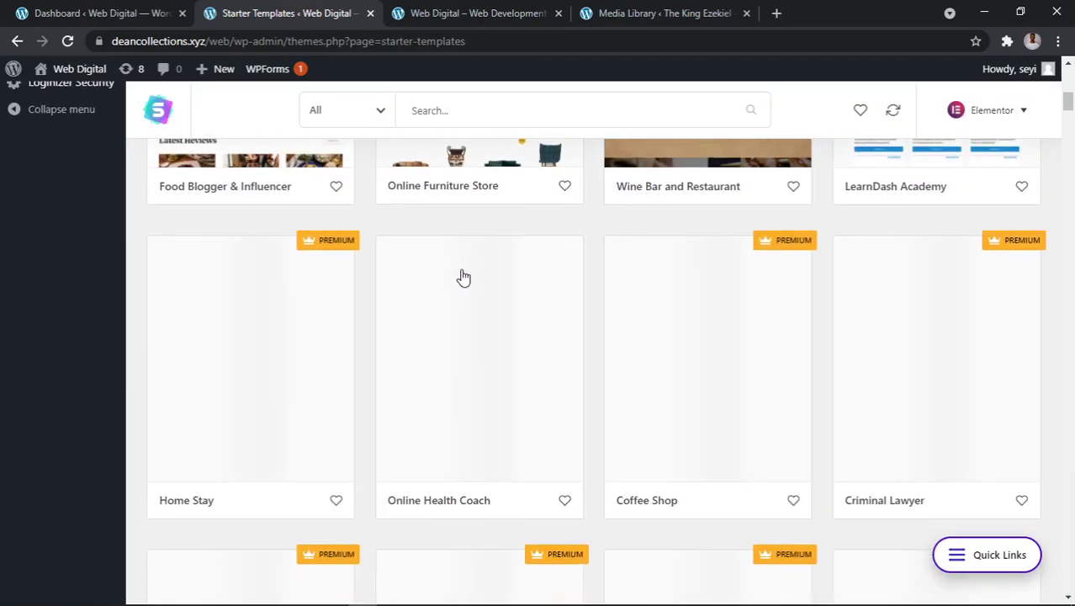
scroll(461, 275, up, 8)
scroll(462, 277, down, 4)
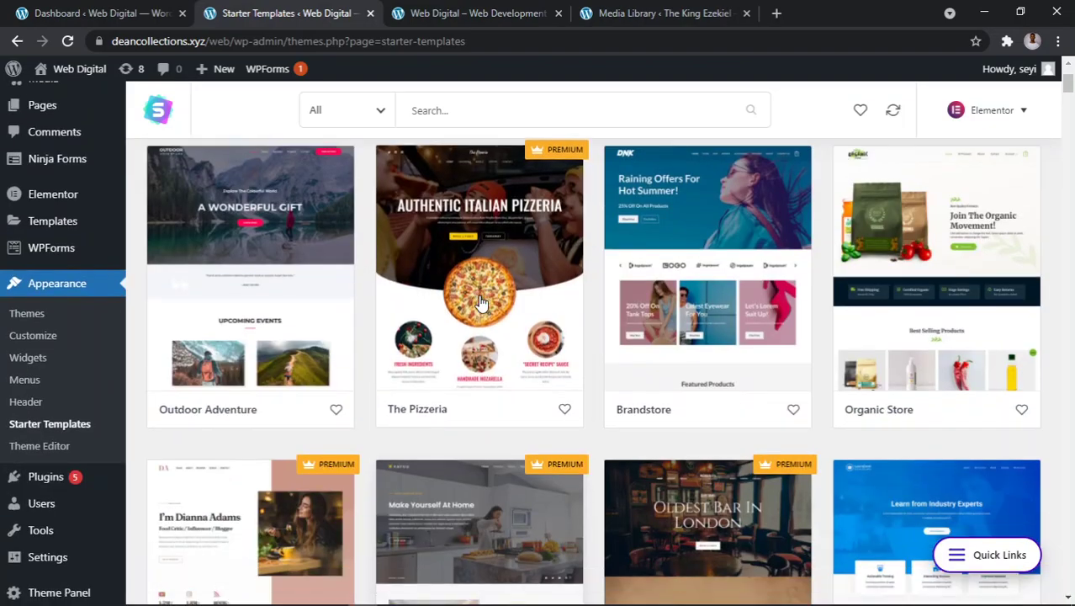
scroll(479, 296, up, 3)
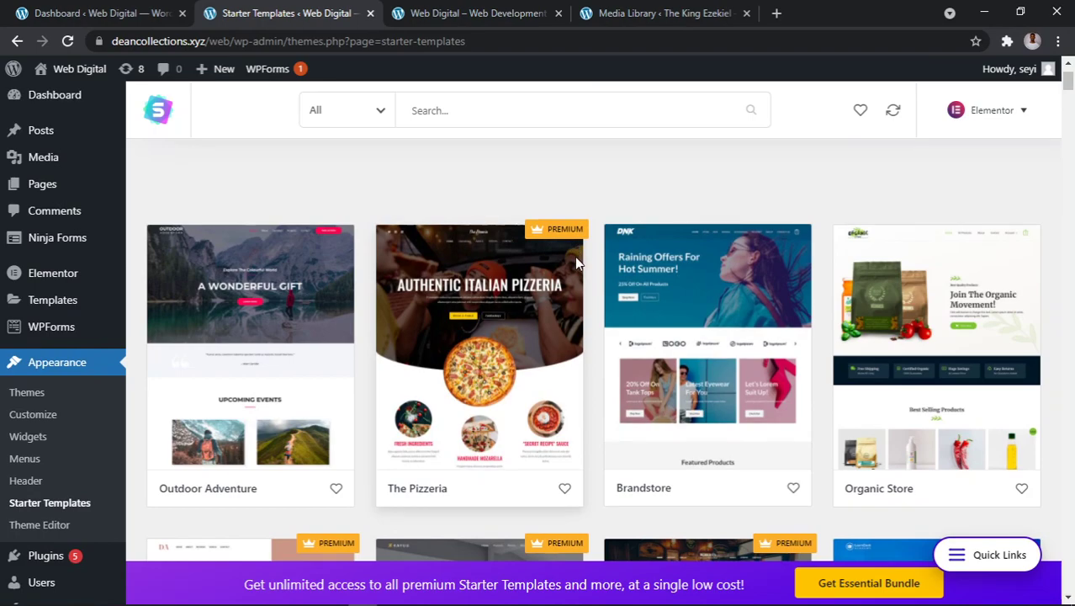
scroll(581, 269, down, 3)
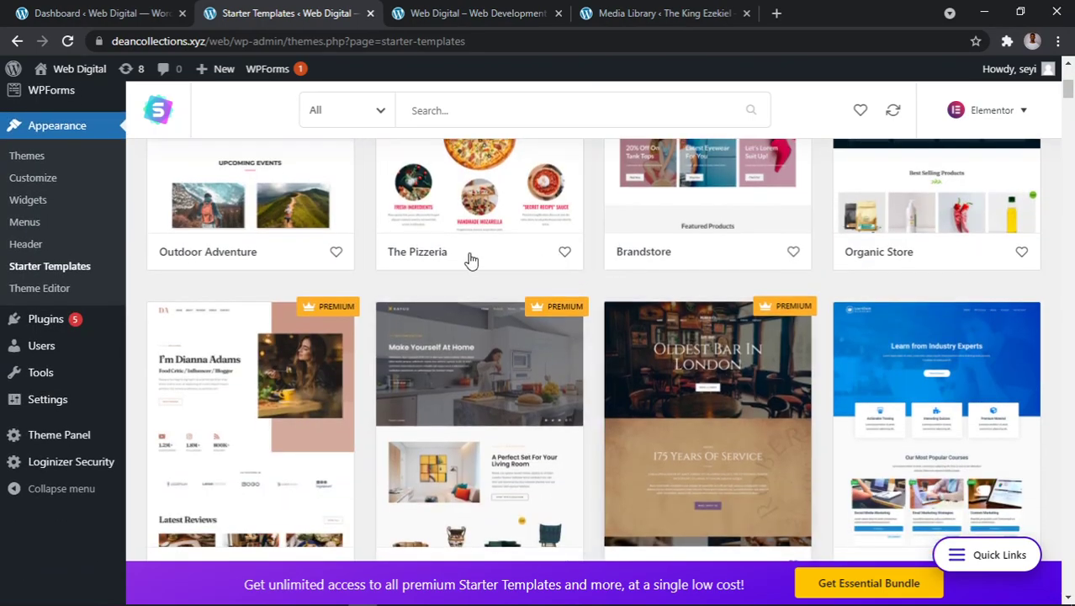
scroll(380, 240, up, 4)
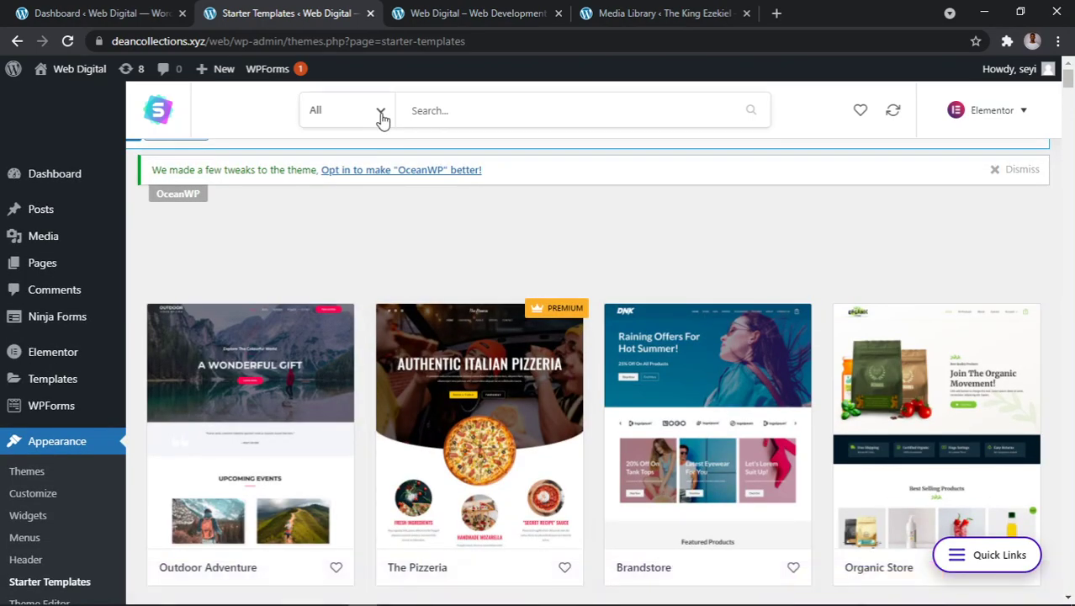
- Filter the starter templates to free ones, trying the Other category before settling on eCommerce
click(380, 113)
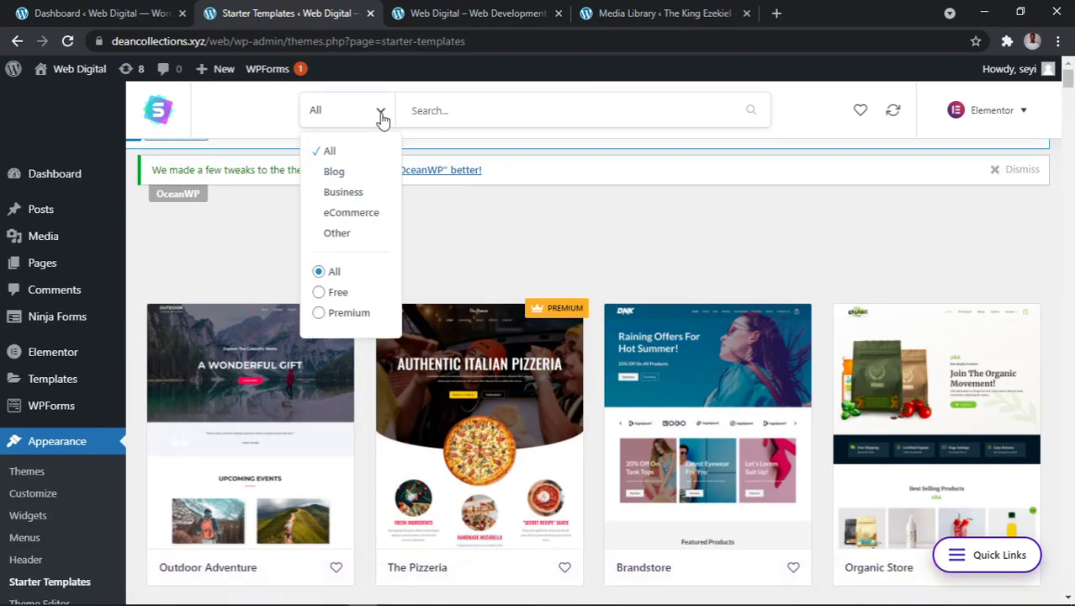
click(334, 294)
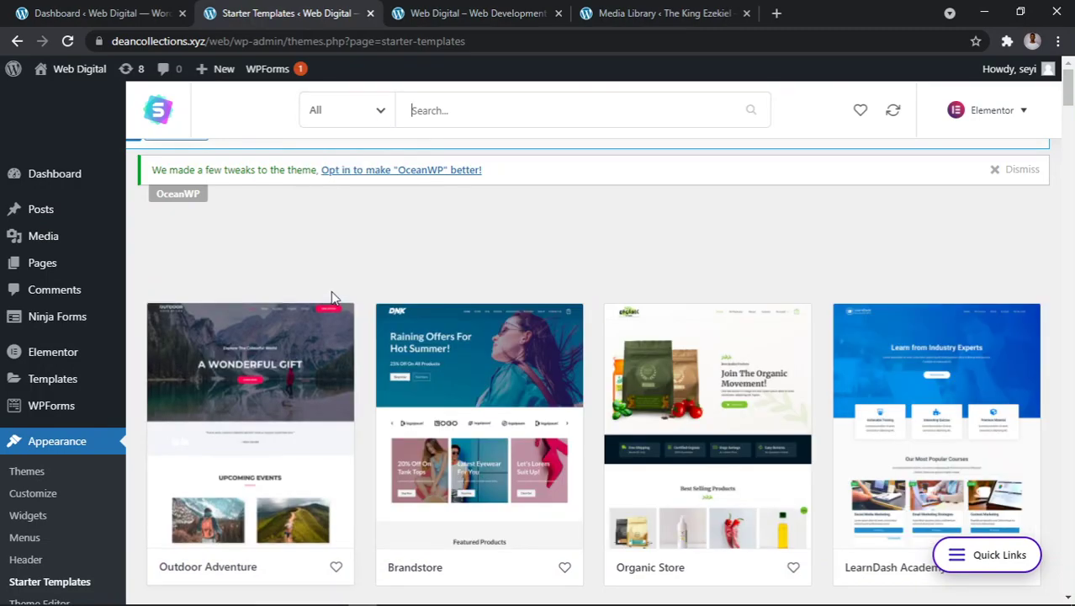
click(377, 112)
drag(376, 185, 397, 226)
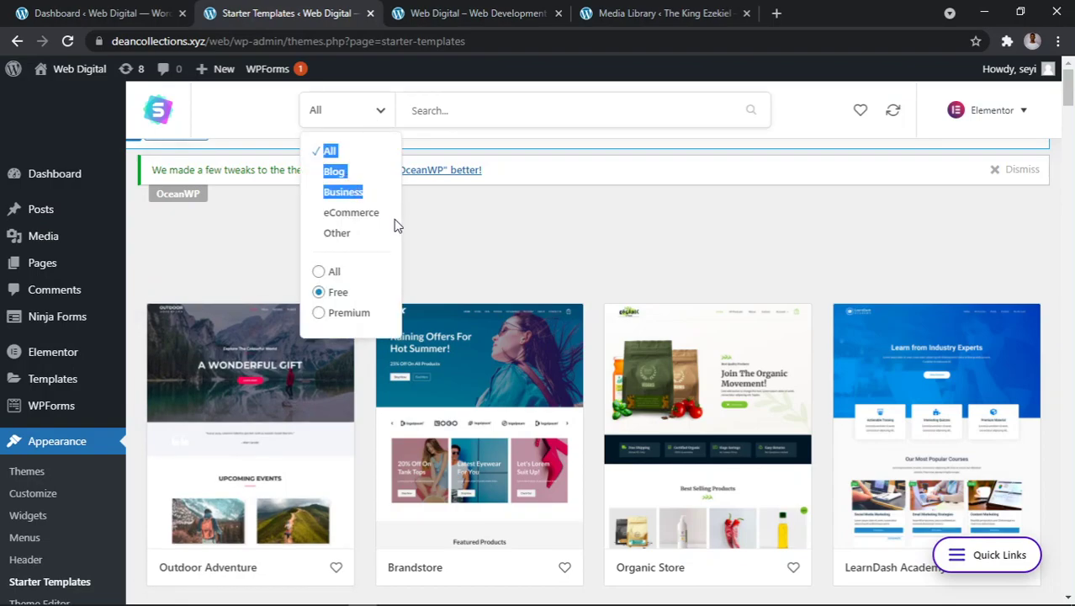
click(384, 239)
click(355, 110)
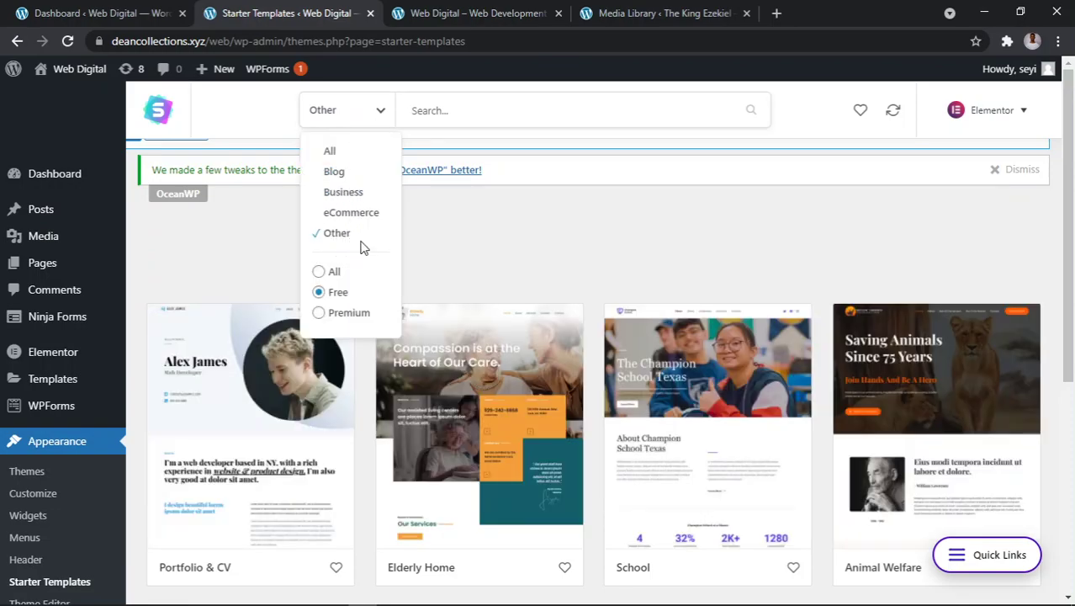
click(366, 220)
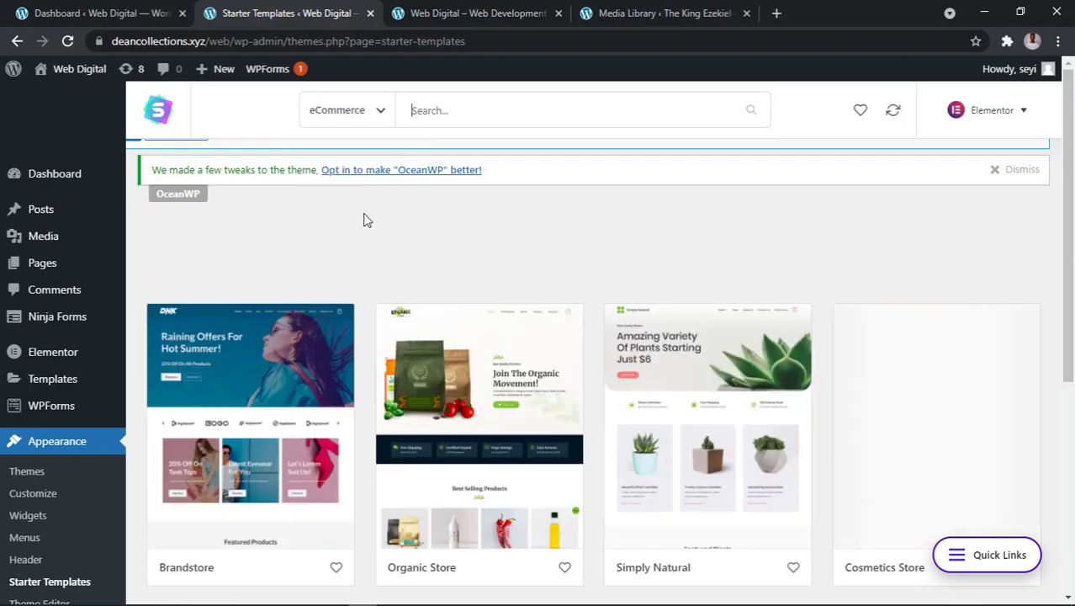
- Open the Brandstore template from the eCommerce designs and launch its site preview in a separate tab
scroll(376, 238, down, 1)
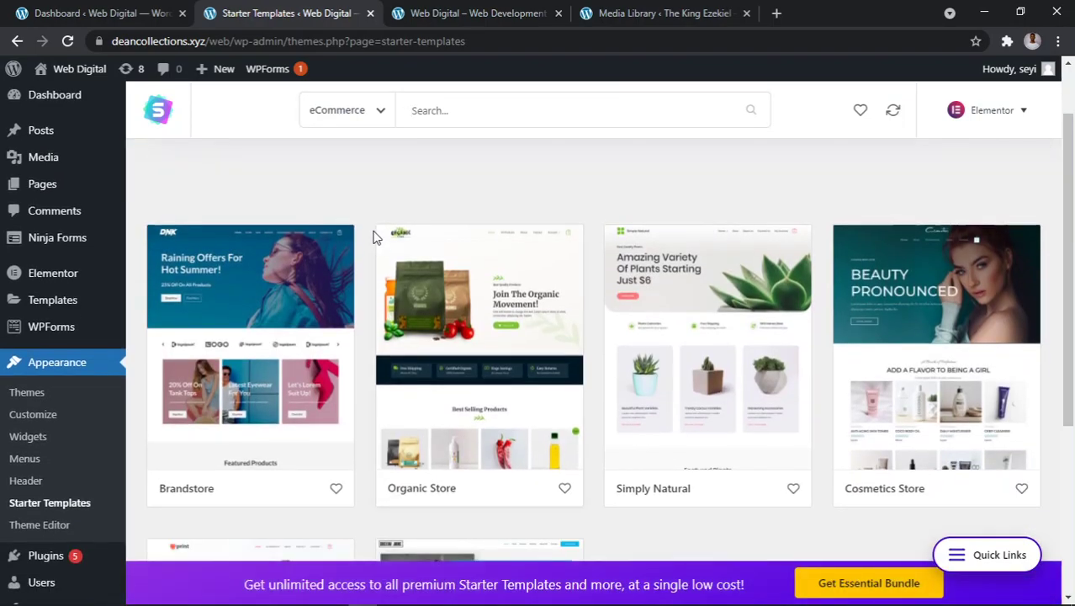
scroll(370, 238, down, 1)
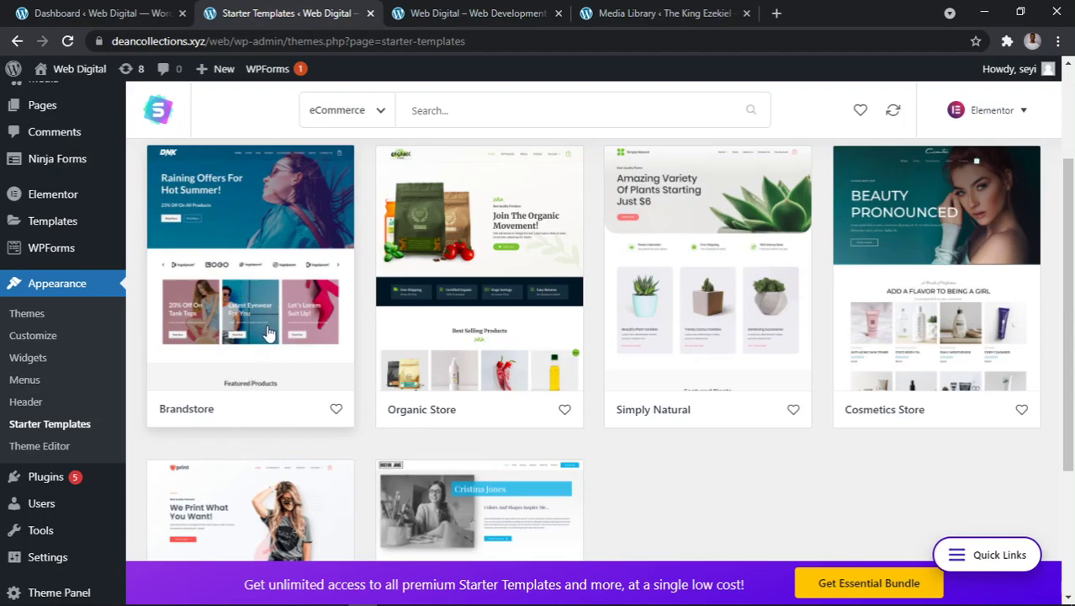
click(337, 410)
click(303, 301)
scroll(392, 300, down, 1)
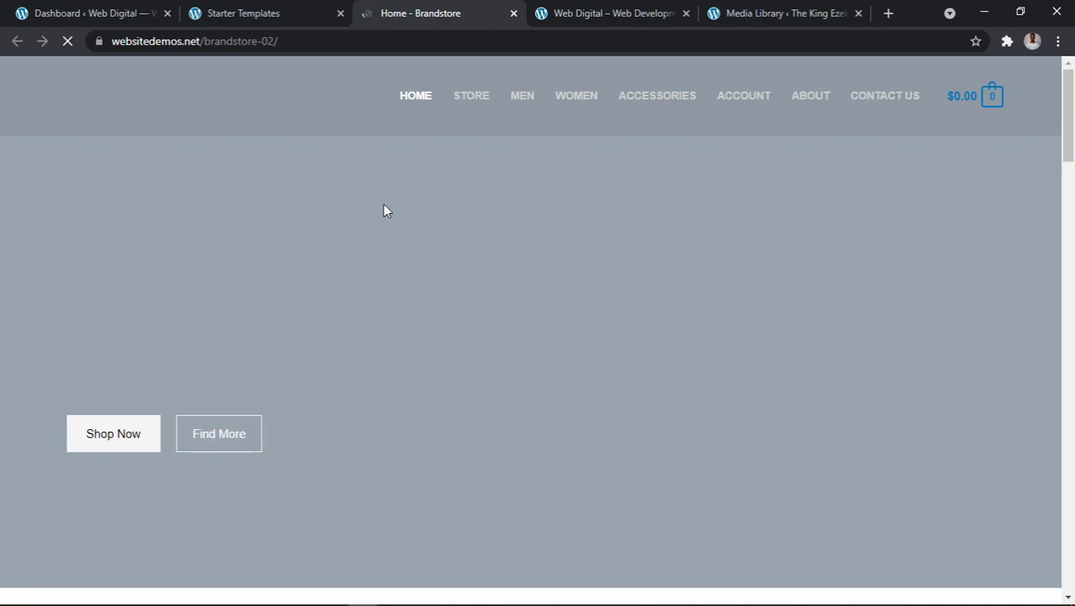
- Examine the Brandstore demo home page from its banner down to the footer, and return to the Starter Templates tab
key(alt+Tab)
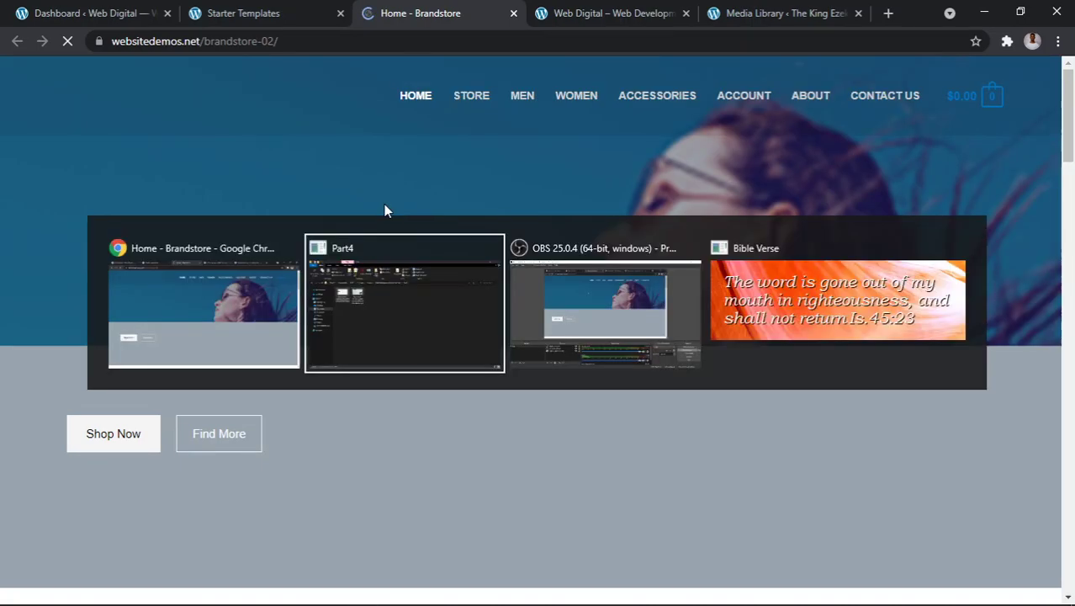
key(Escape)
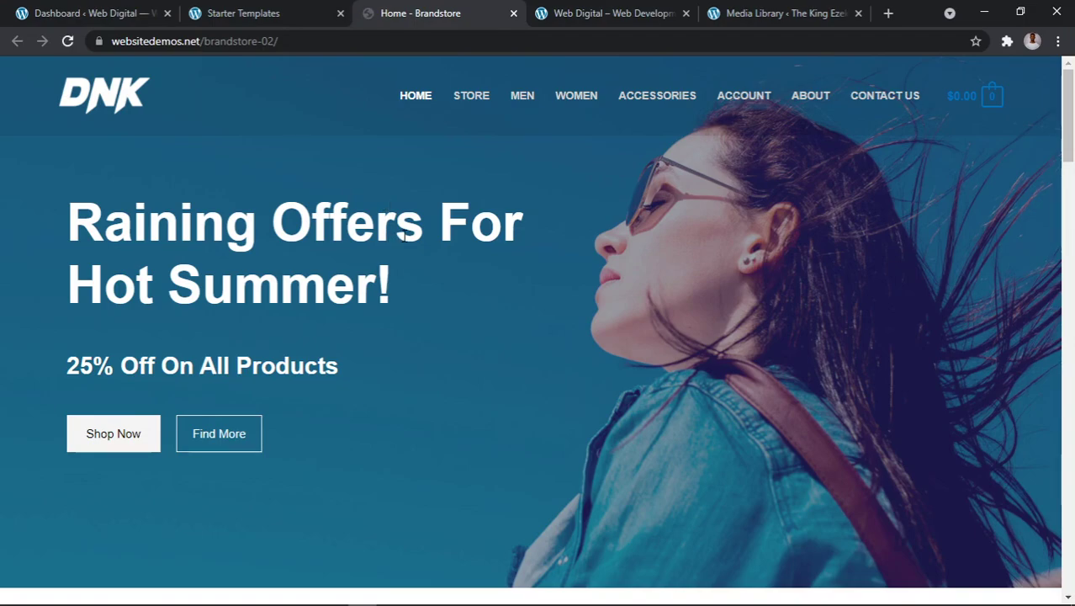
scroll(404, 237, down, 8)
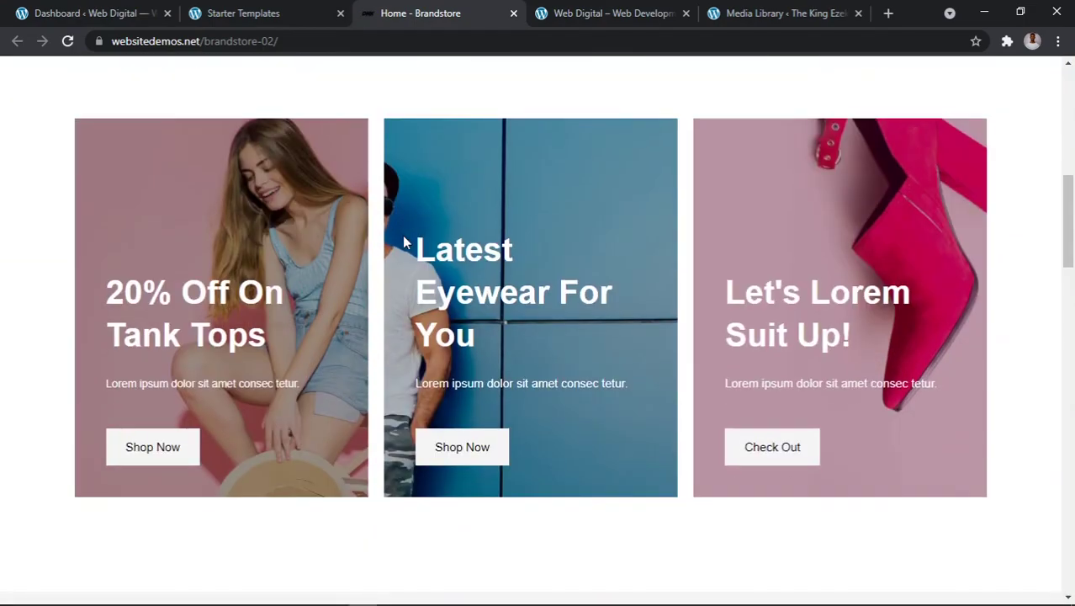
scroll(404, 241, down, 10)
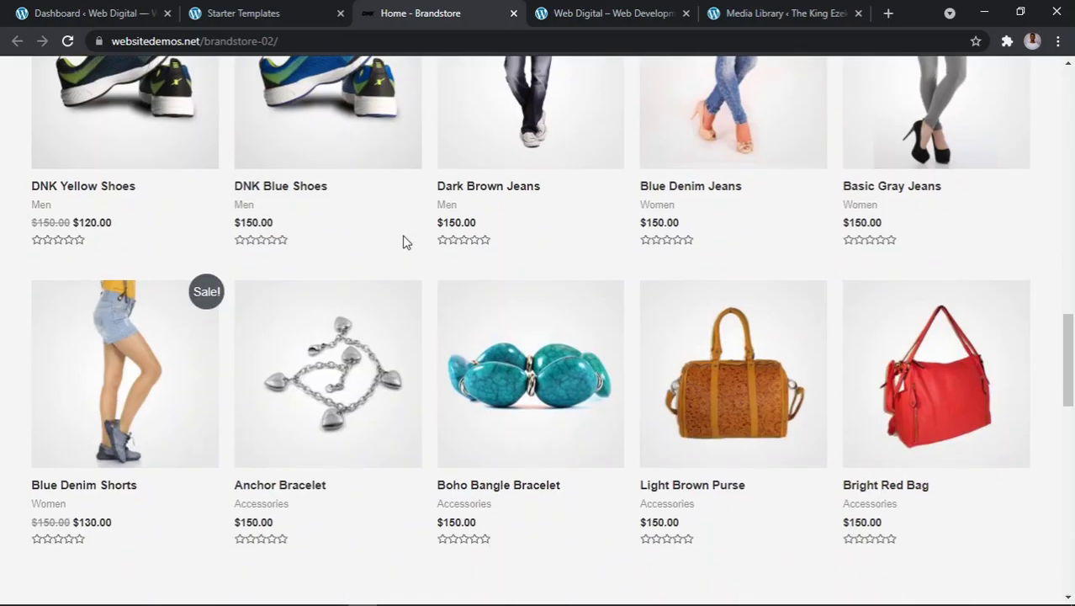
scroll(403, 242, down, 10)
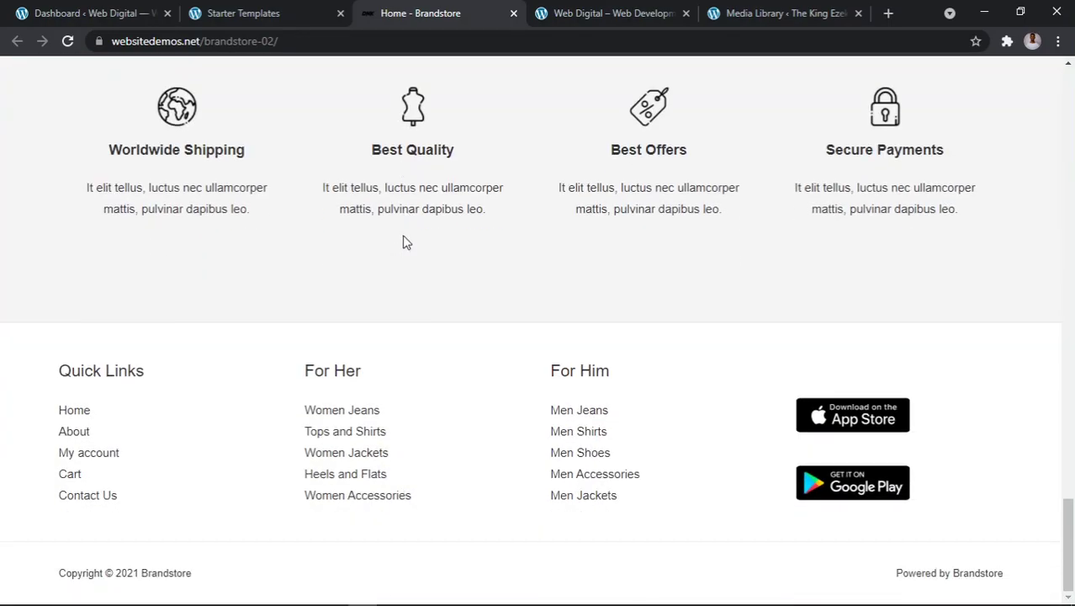
scroll(405, 242, up, 15)
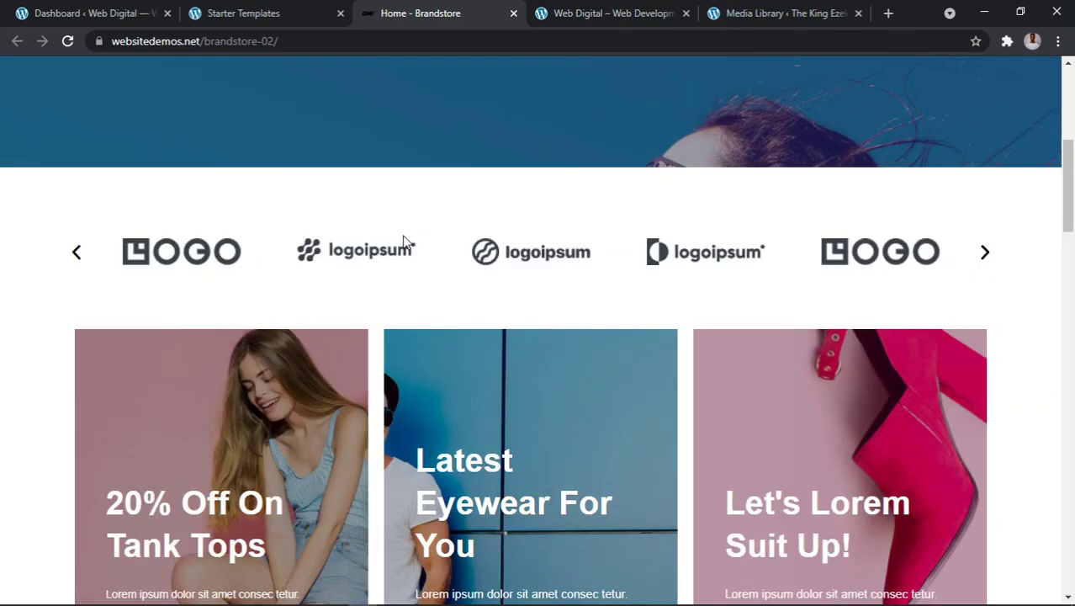
scroll(404, 241, up, 5)
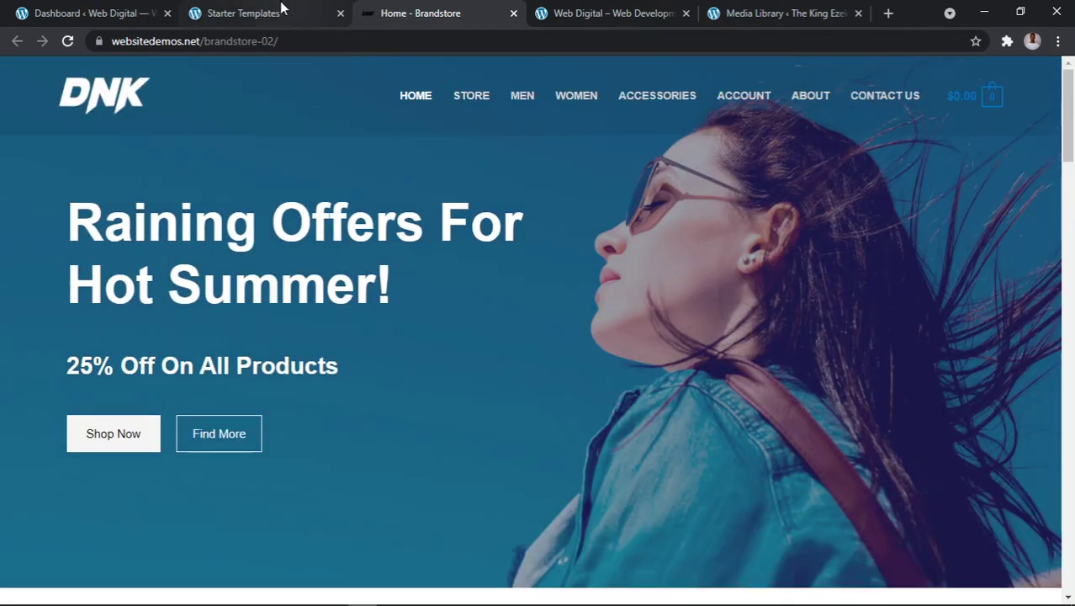
click(244, 14)
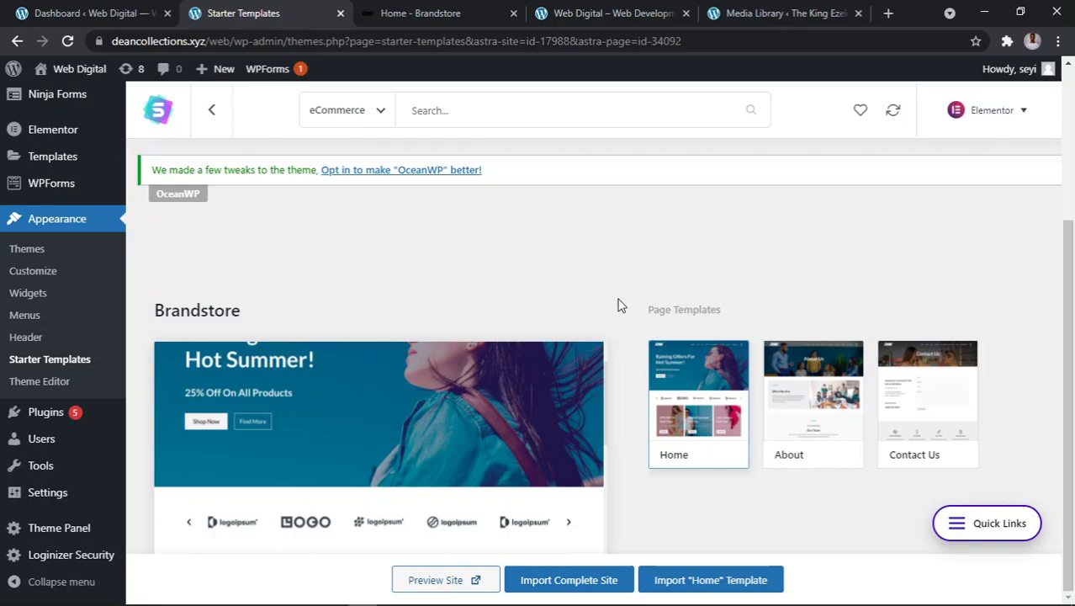
- Check the Brandstore demo home page once more and return to the Starter Templates tab
click(427, 10)
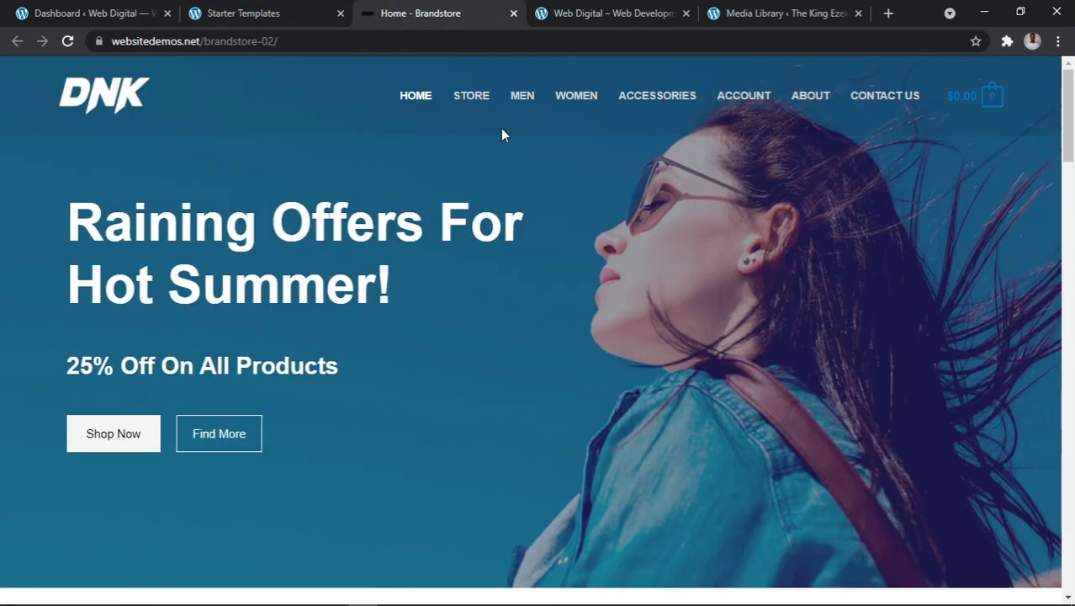
scroll(407, 267, down, 8)
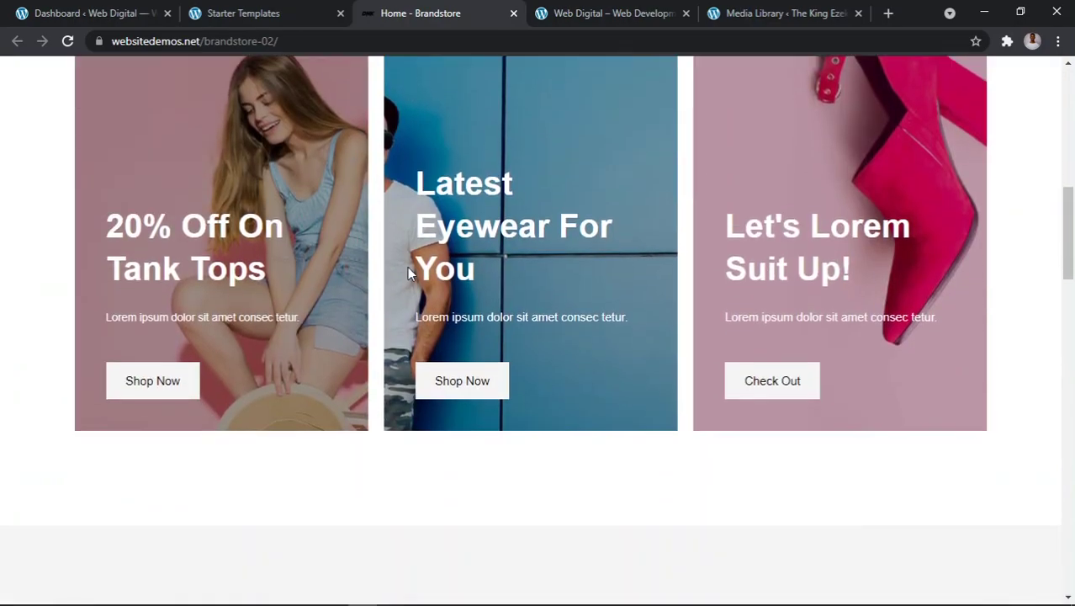
scroll(407, 266, down, 1)
scroll(407, 267, up, 7)
click(243, 13)
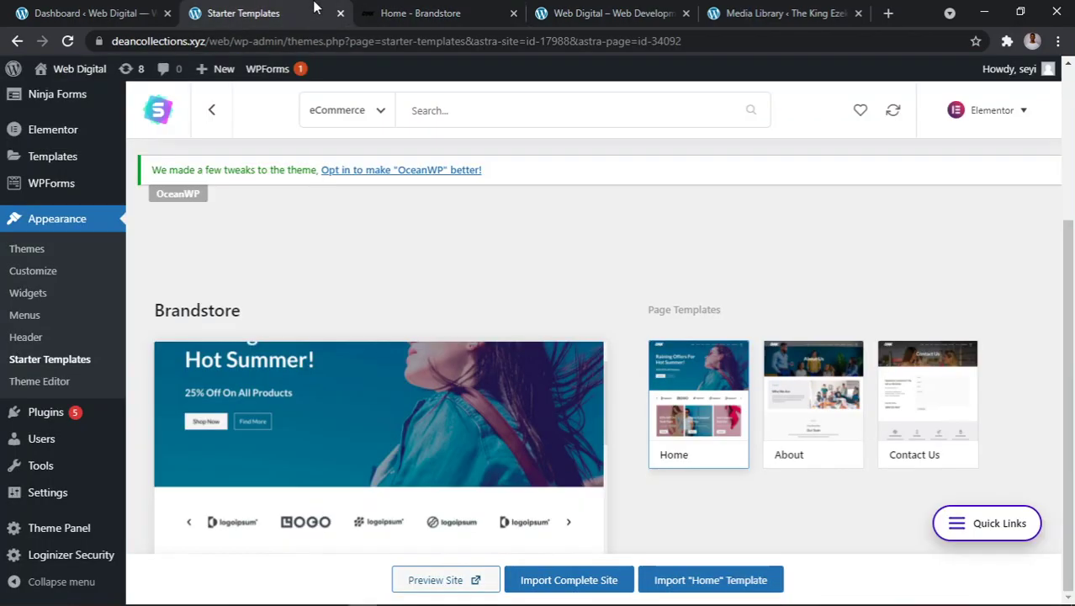
- Preview Brandstore's About, Contact Us and Home page templates, looking through the Home design
click(794, 437)
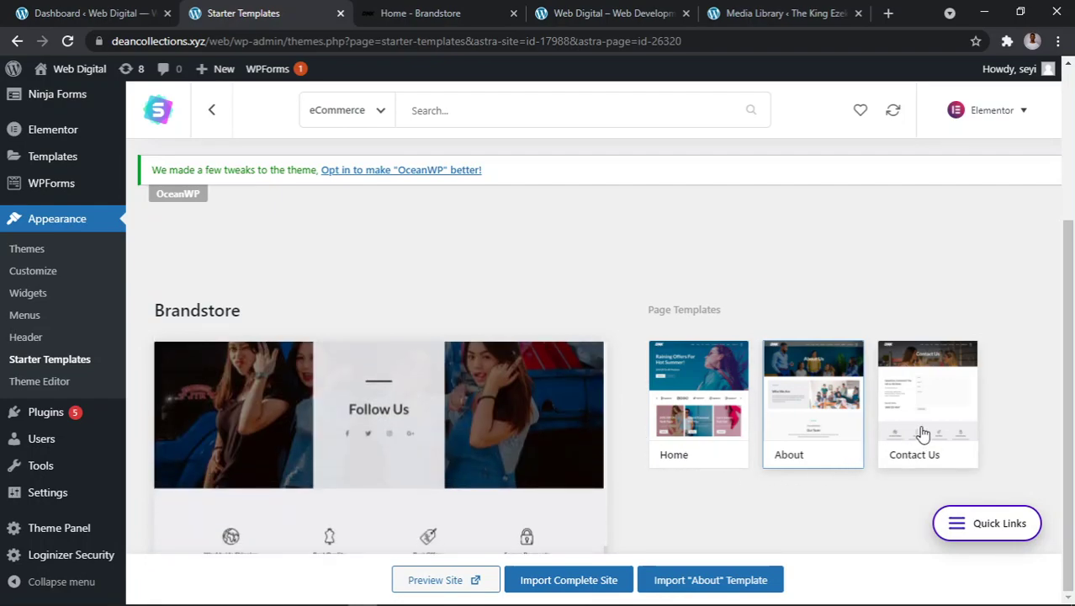
click(921, 432)
scroll(464, 465, up, 10)
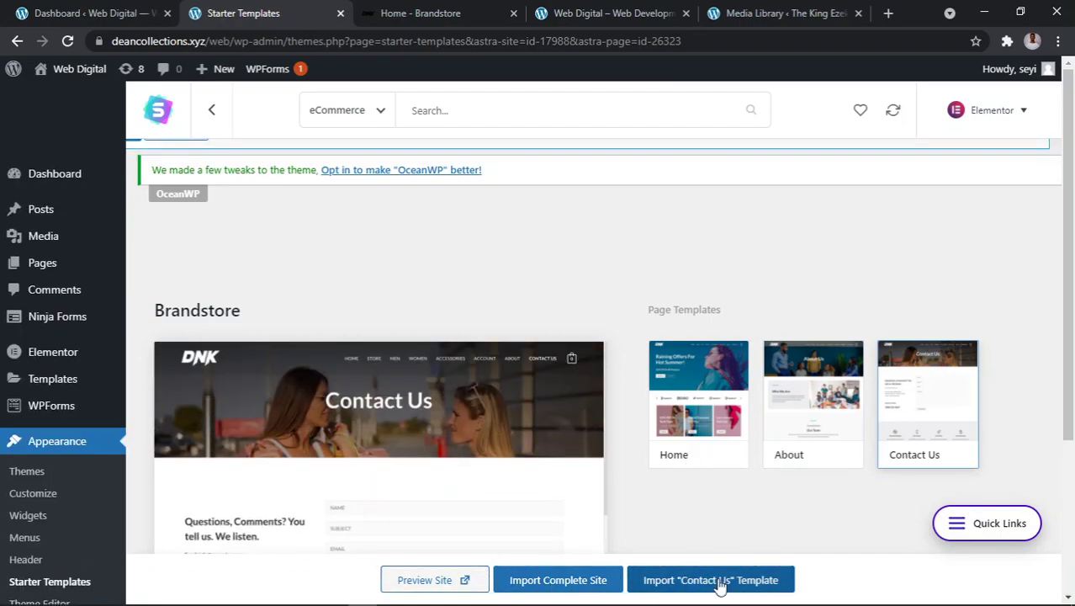
click(728, 420)
scroll(499, 449, down, 8)
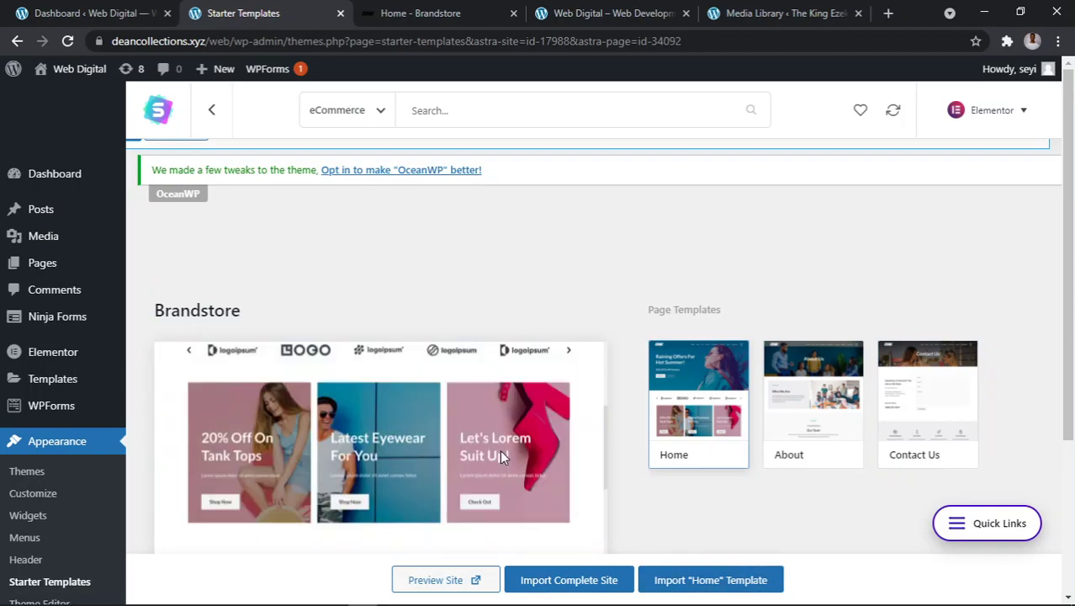
scroll(500, 448, up, 6)
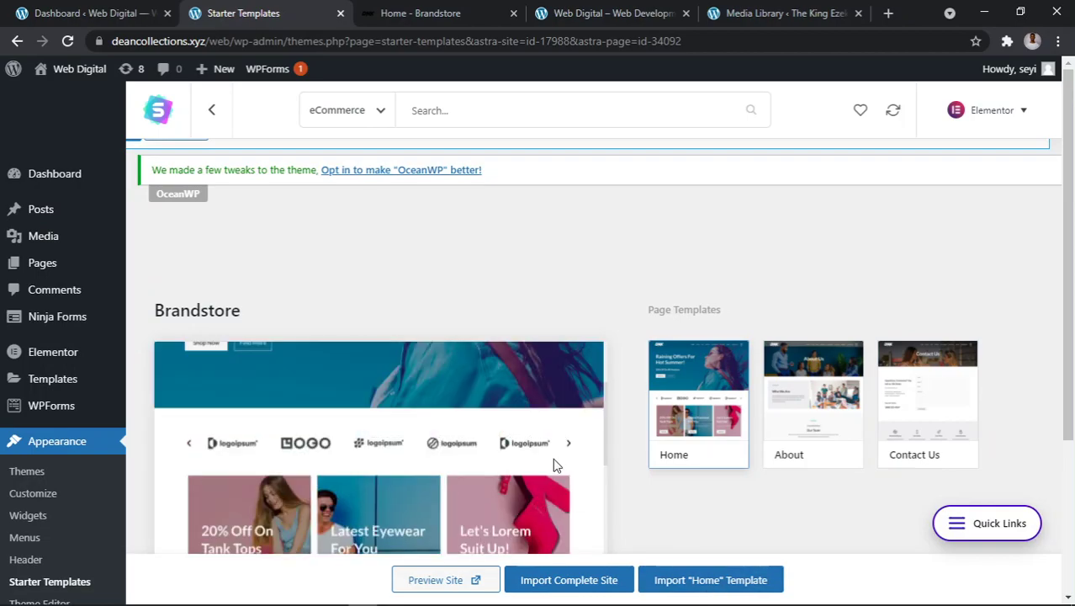
- Start importing the complete Brandstore site, giving Beginner as the WordPress level and Myself/My company as the website's owner
click(611, 583)
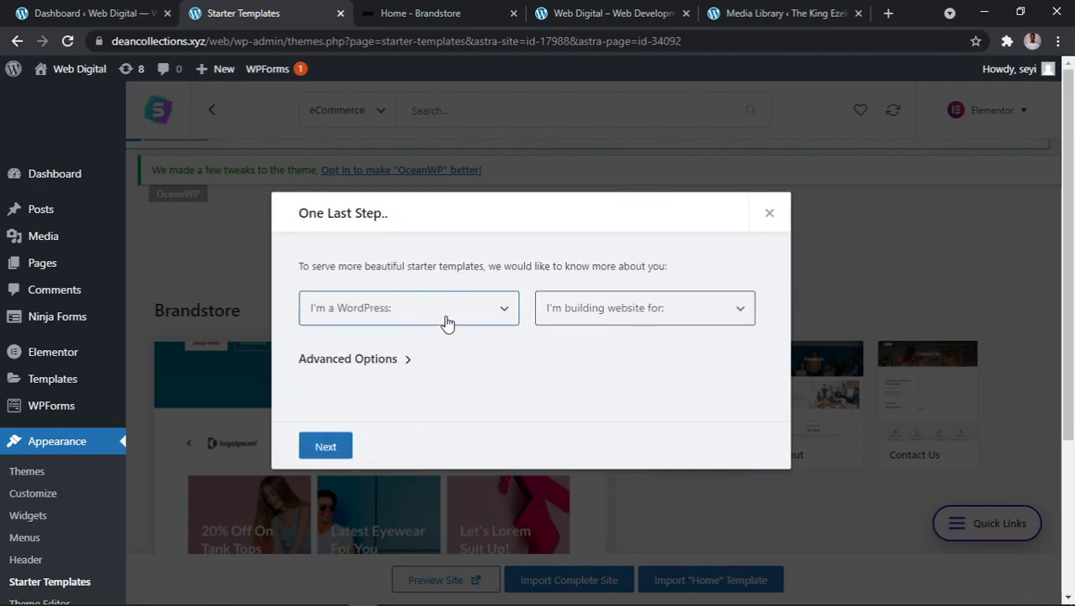
click(483, 318)
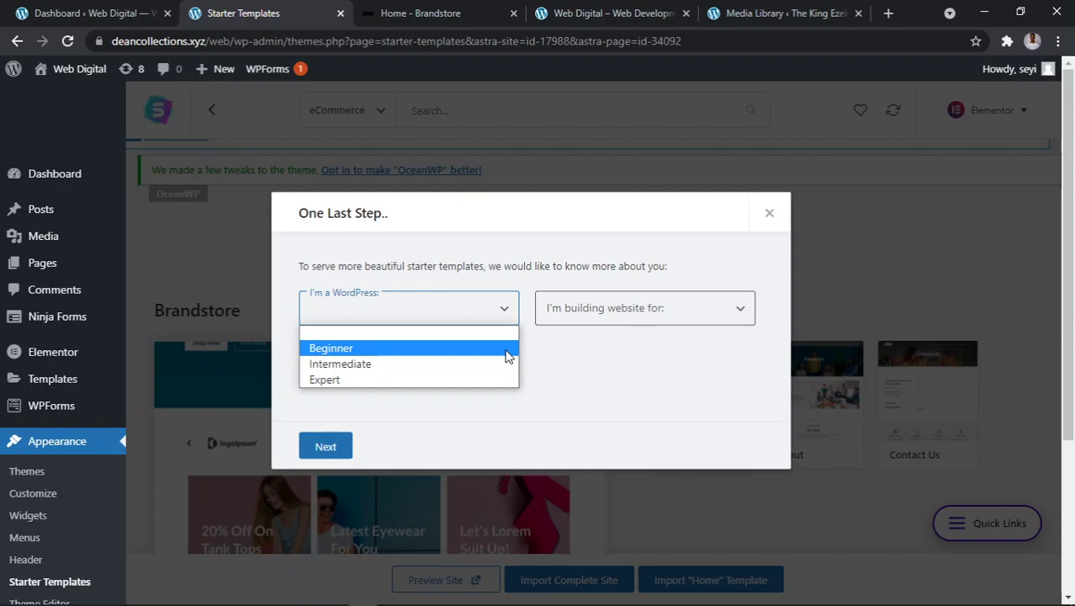
click(358, 350)
click(604, 308)
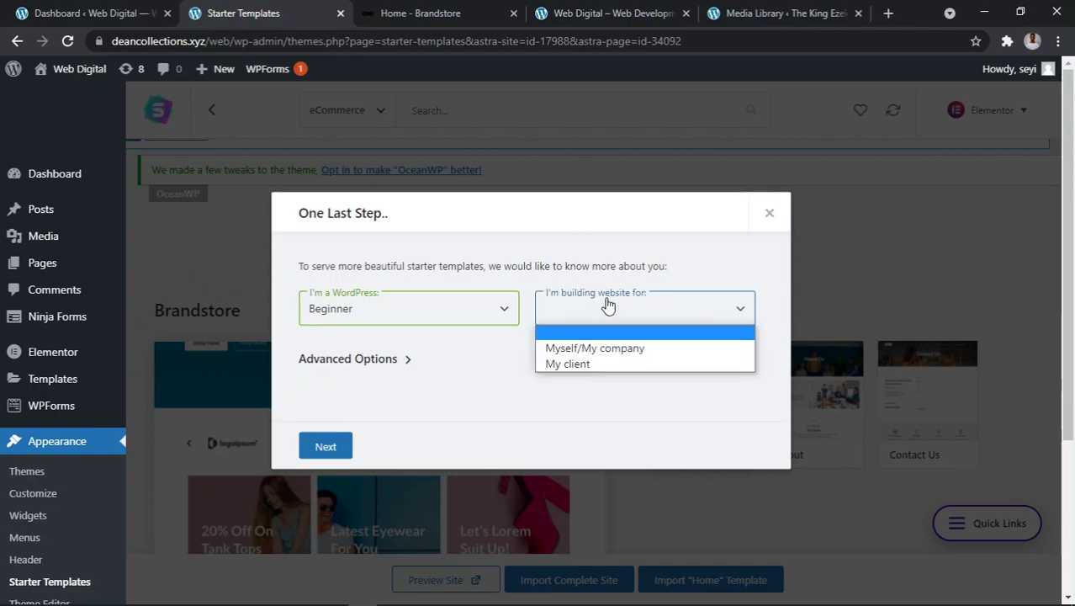
click(611, 349)
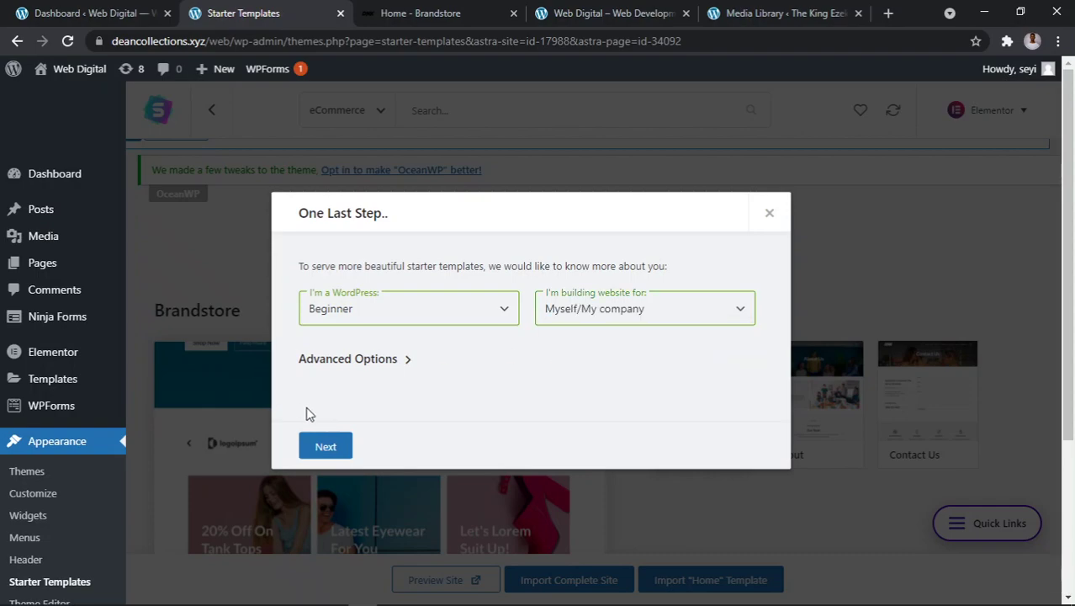
click(325, 448)
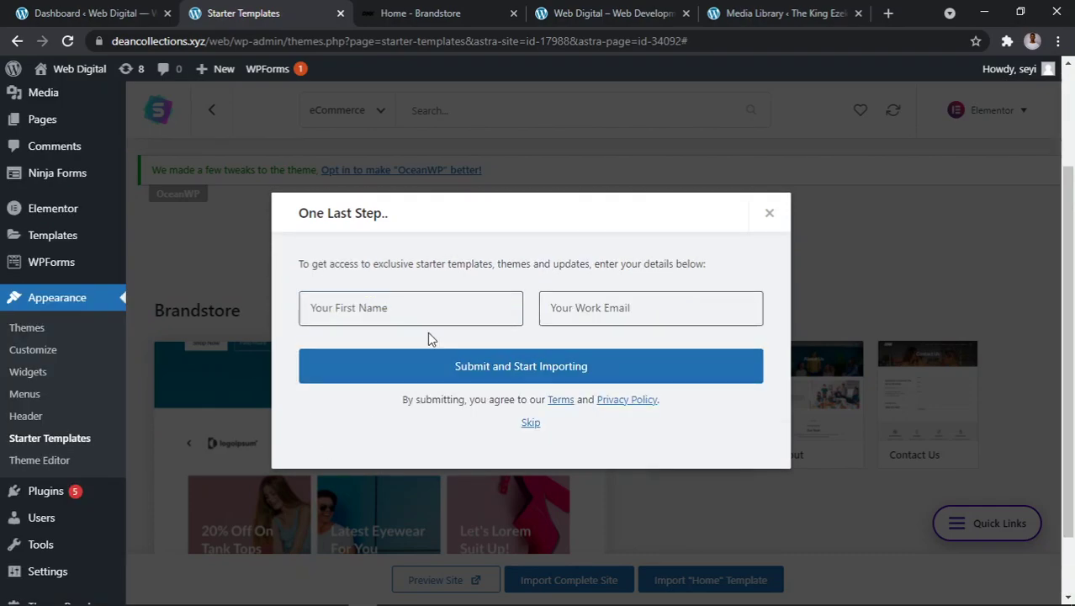
- Enter the first name and work email, submit the details, and skip ahead to run the site import
click(430, 310)
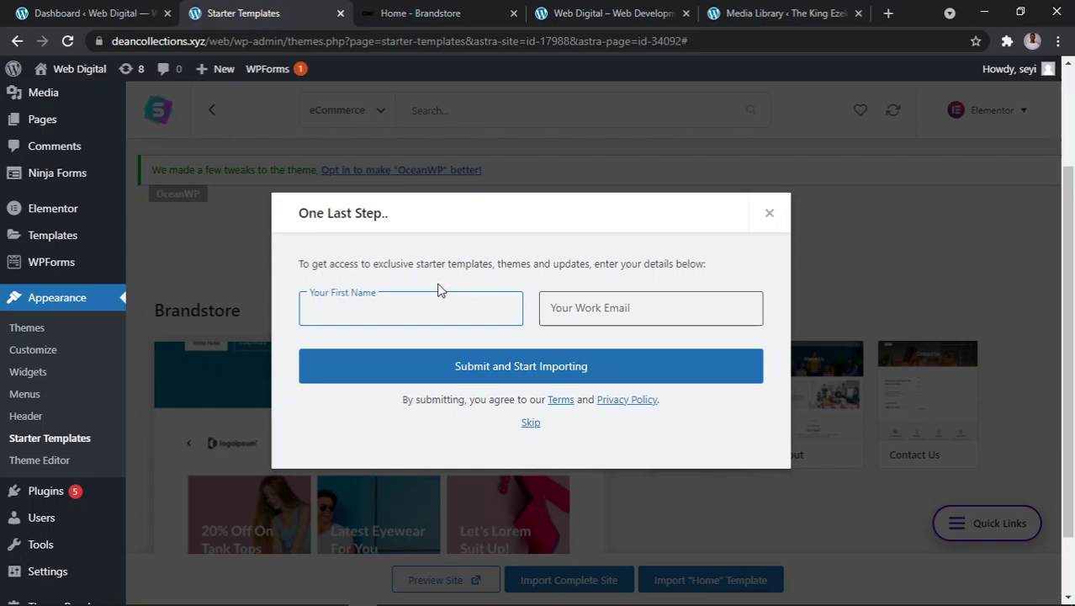
text(Oluwaseyi)
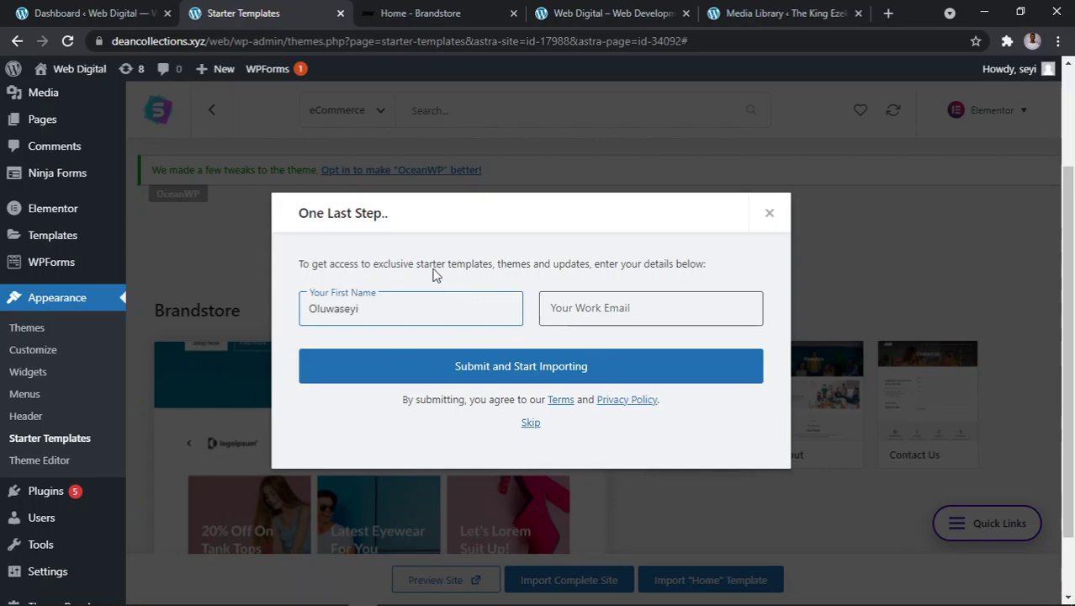
click(624, 309)
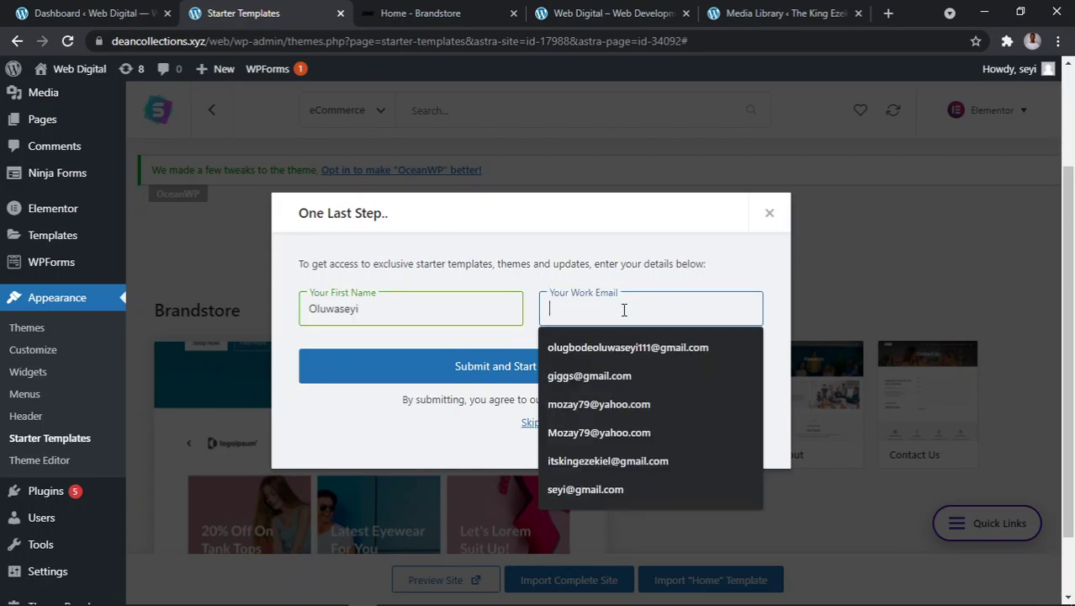
click(628, 341)
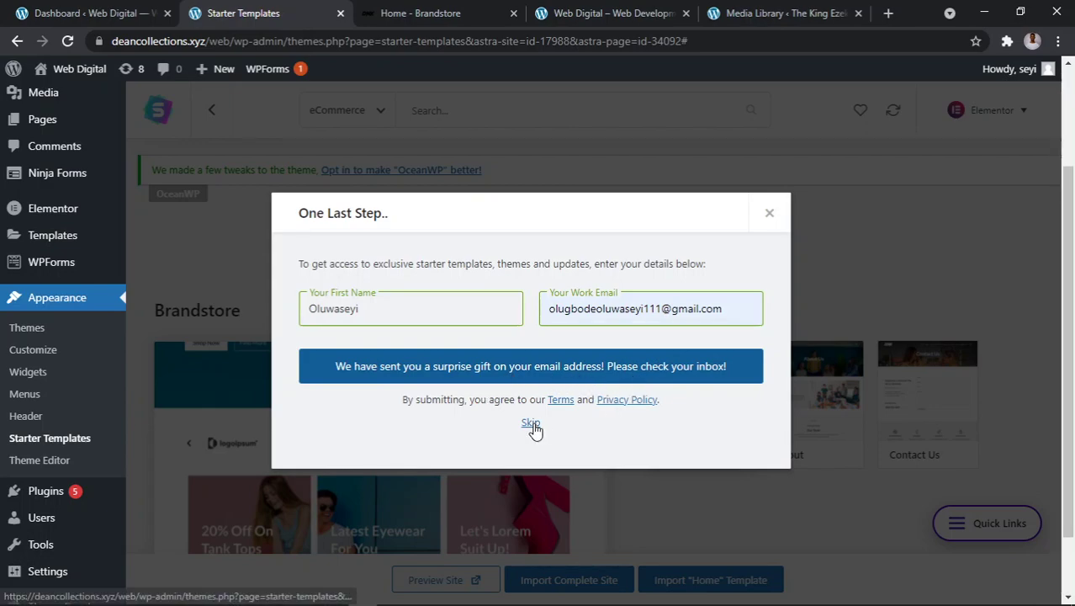
click(534, 428)
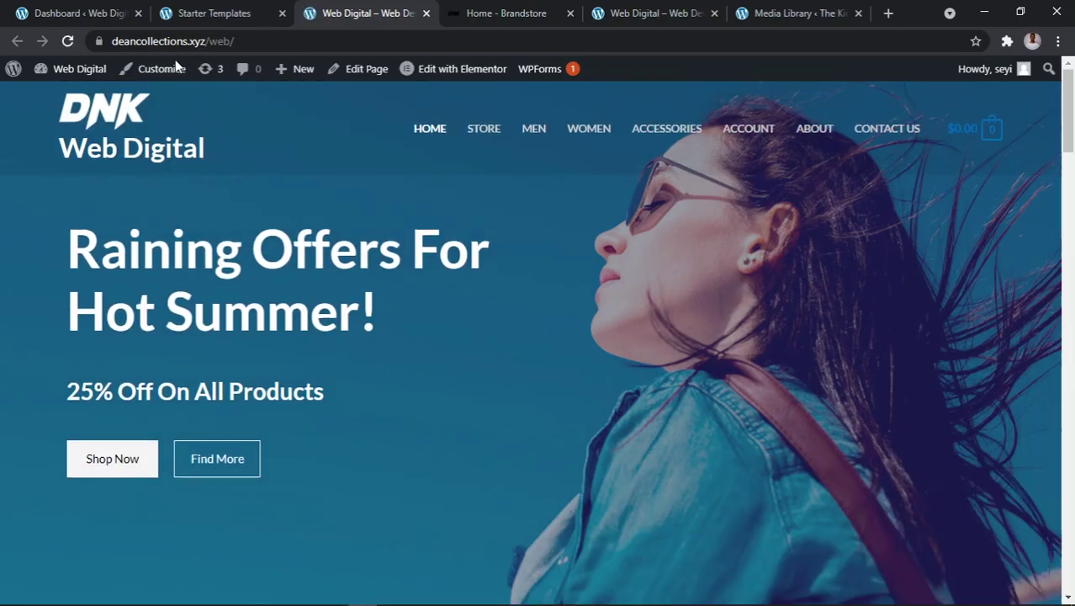
- Look over the imported home page on the live site and open it for editing with Elementor
scroll(336, 305, down, 15)
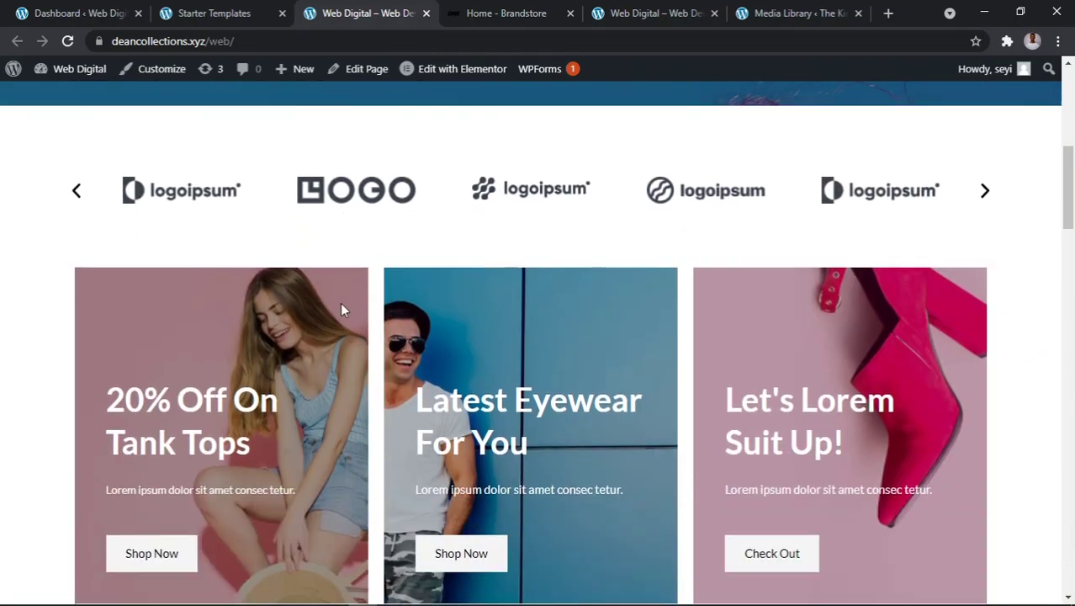
scroll(346, 299, up, 15)
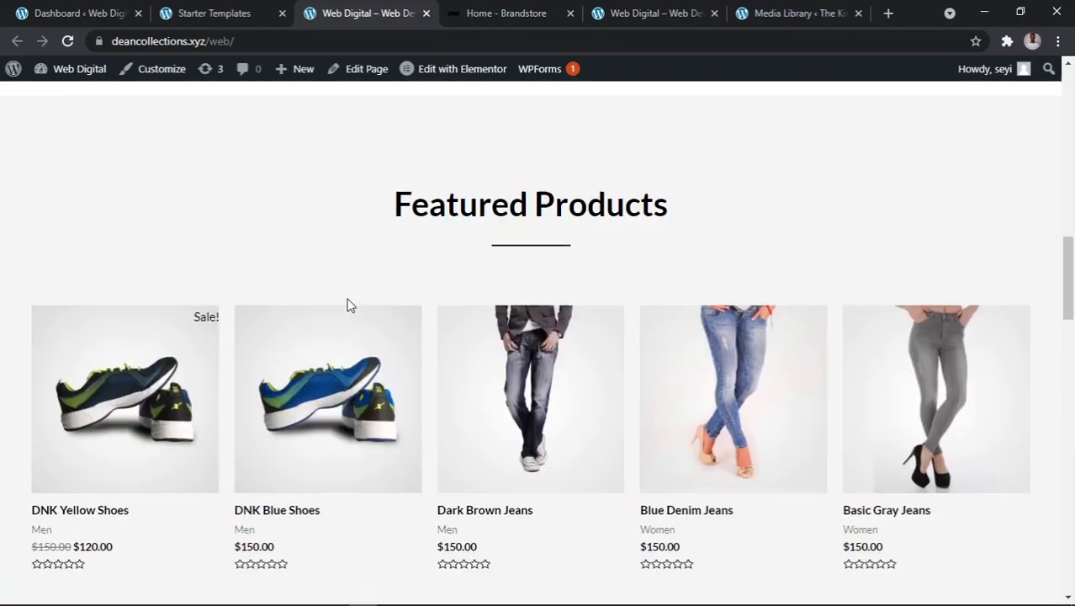
scroll(350, 297, up, 1)
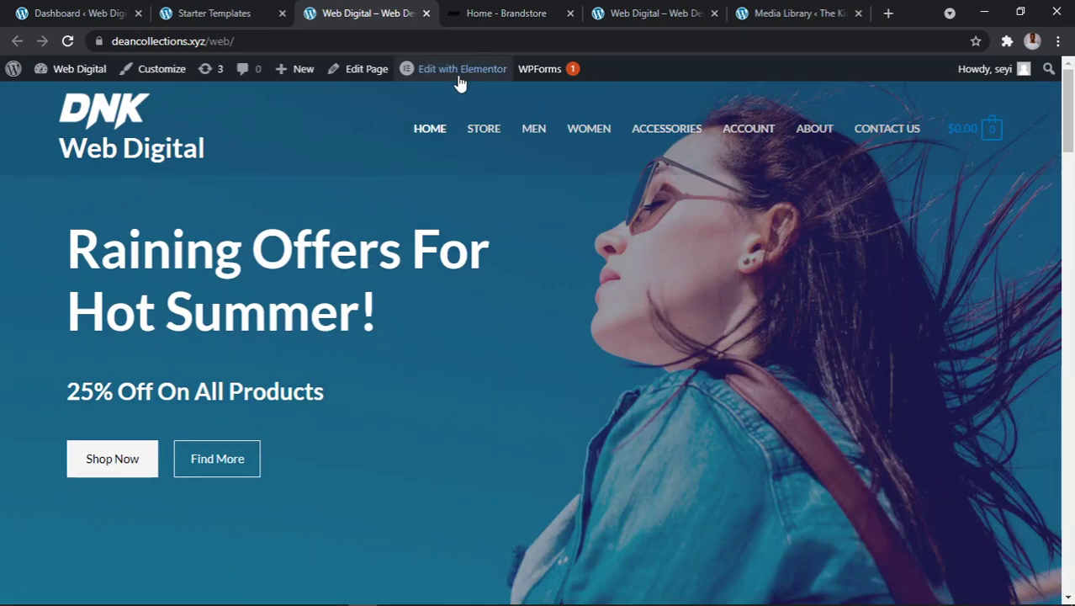
mouse_move(459, 76)
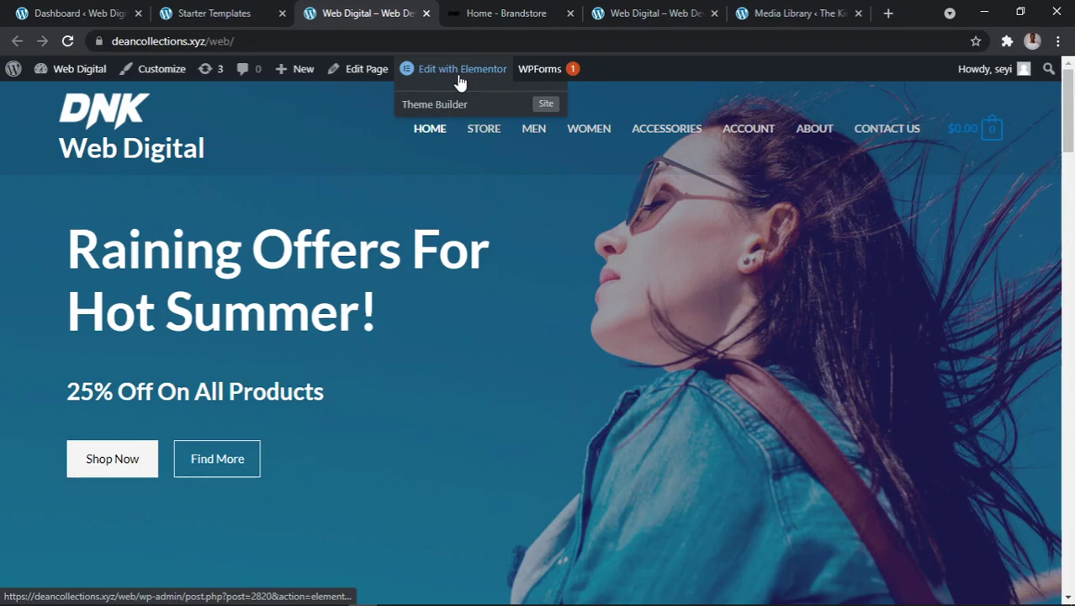
click(460, 76)
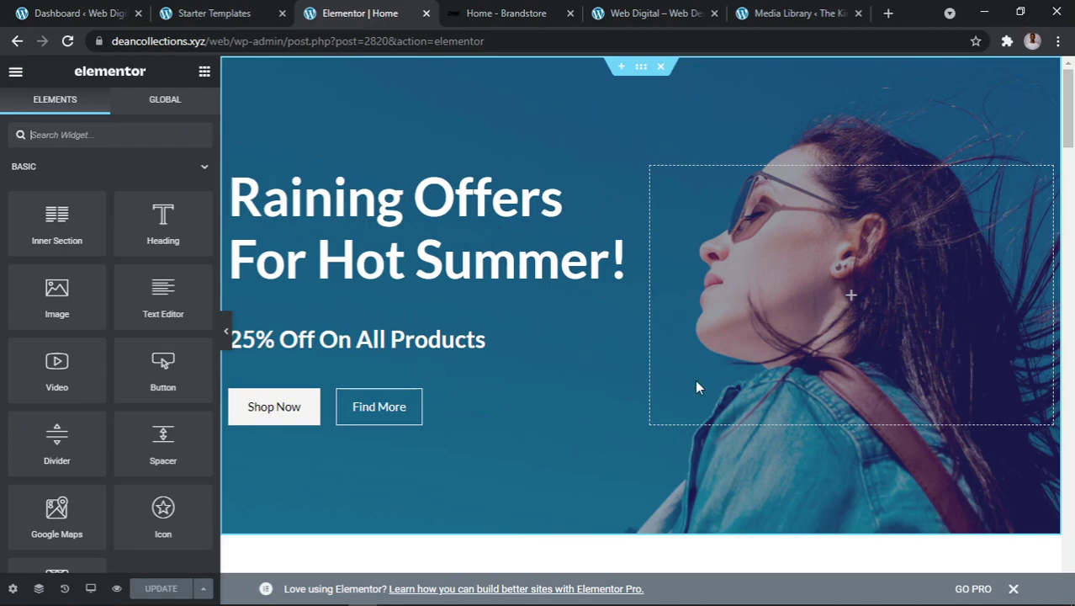
- Examine the hero section's advanced and background settings and the image upload option, leaving the background image as it is
click(641, 68)
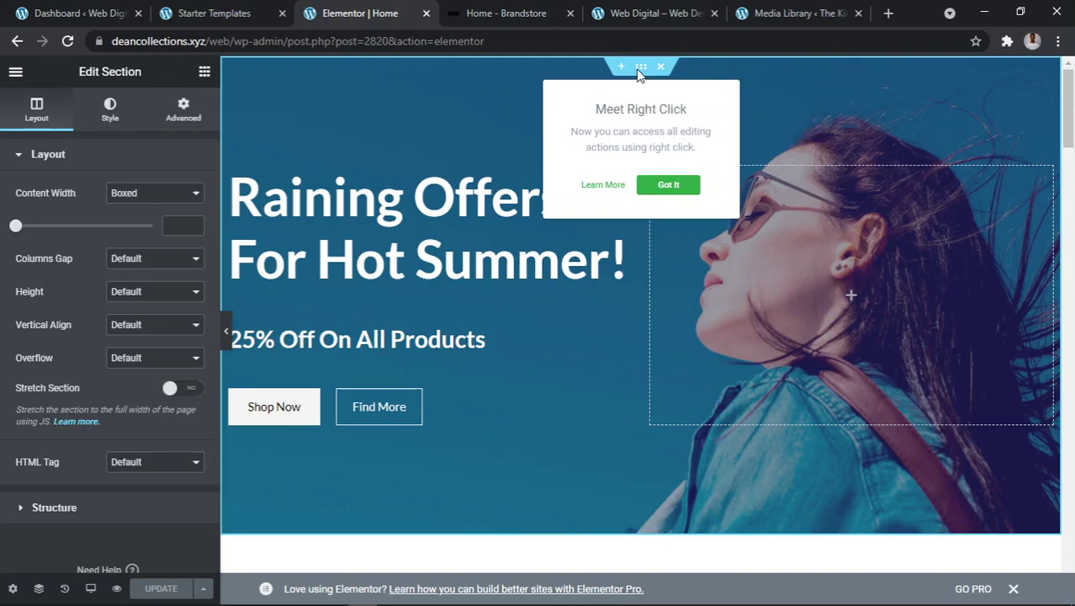
click(185, 116)
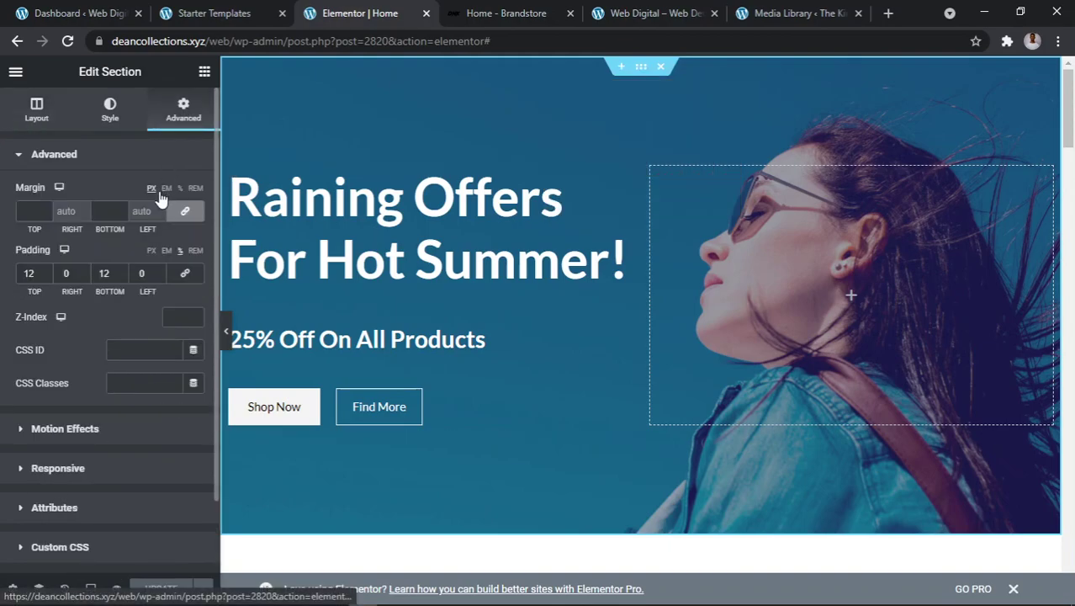
click(112, 110)
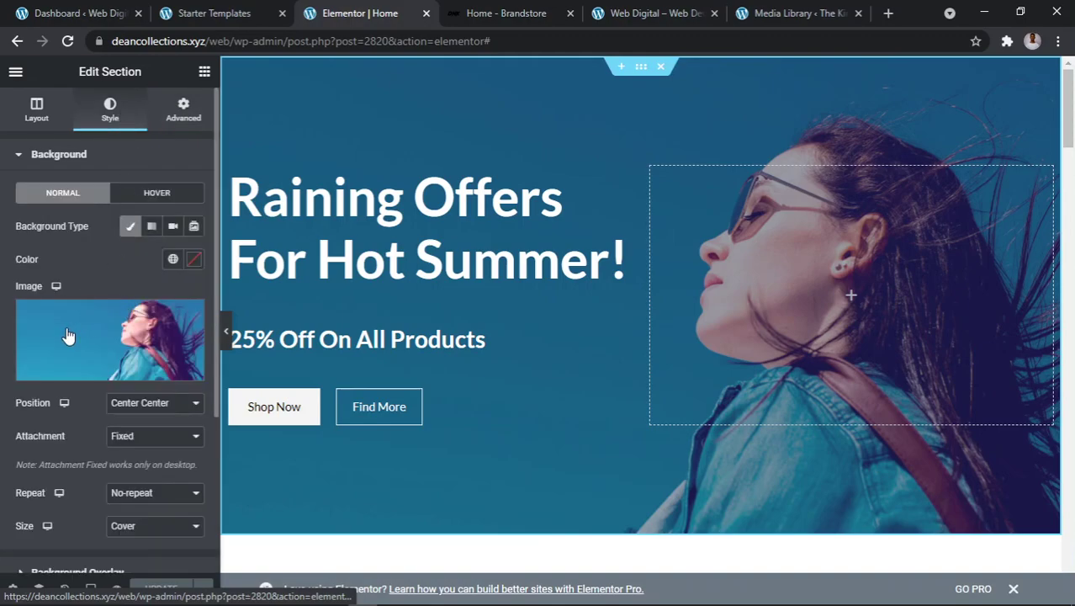
click(137, 345)
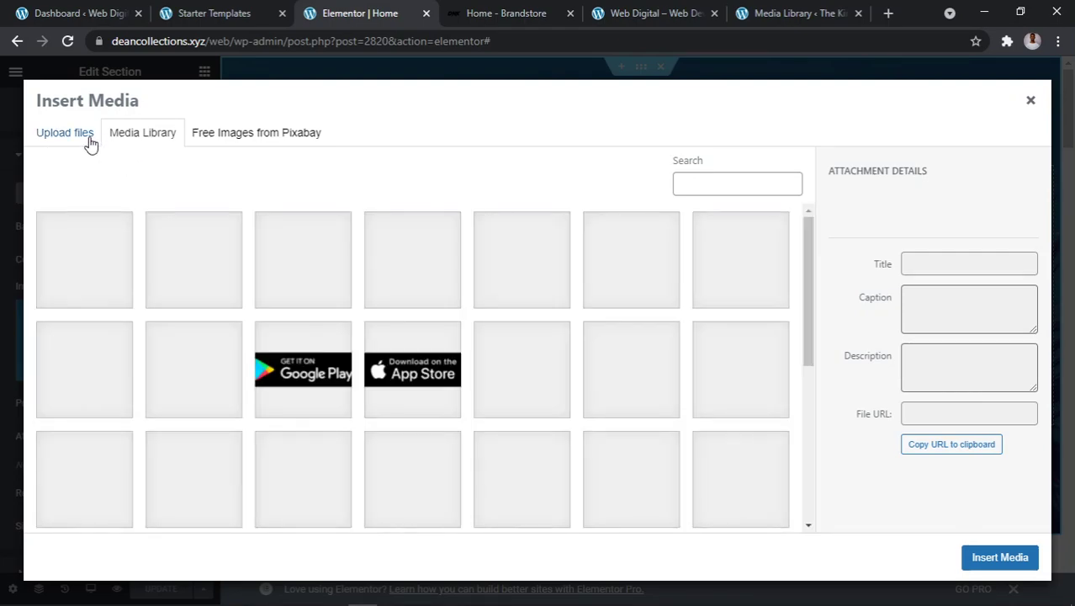
click(90, 141)
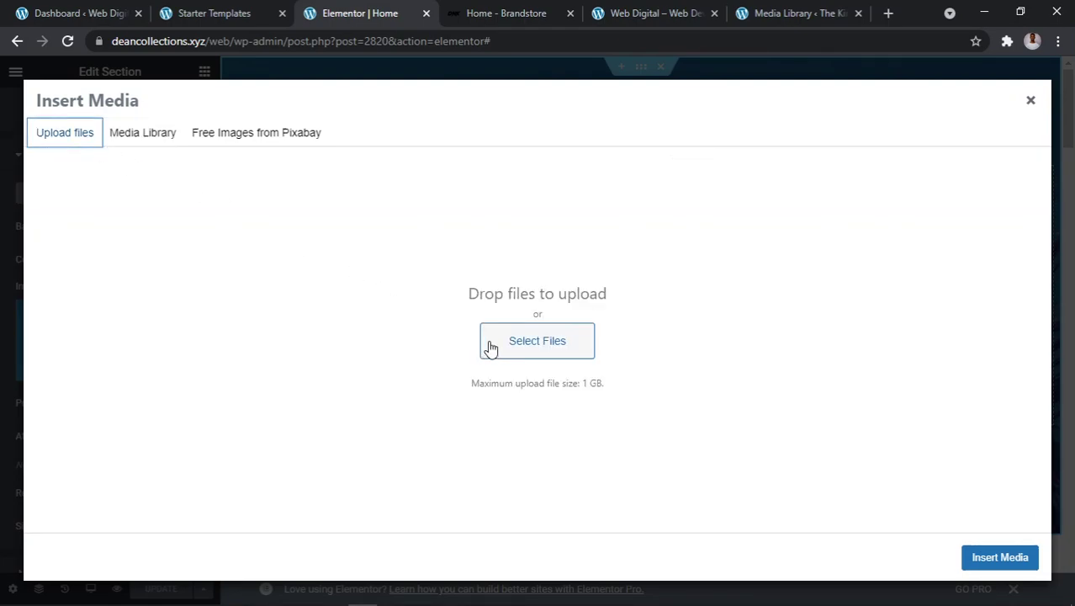
click(1030, 101)
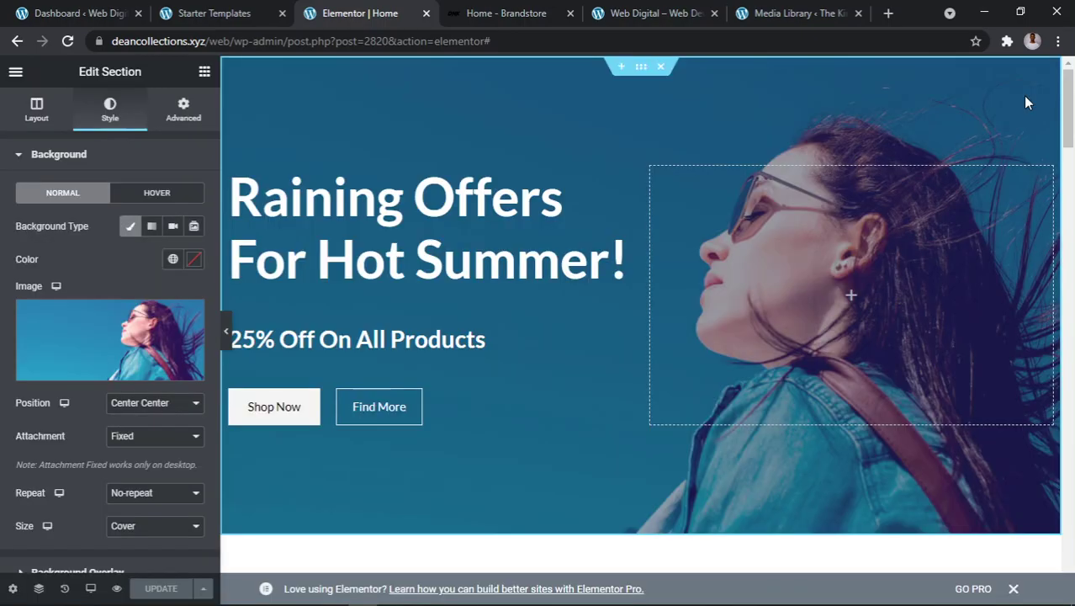
- Examine the home page sections and the promo cards' inner section style settings, and return to the Starter Templates tab
scroll(417, 327, down, 2)
scroll(415, 321, down, 7)
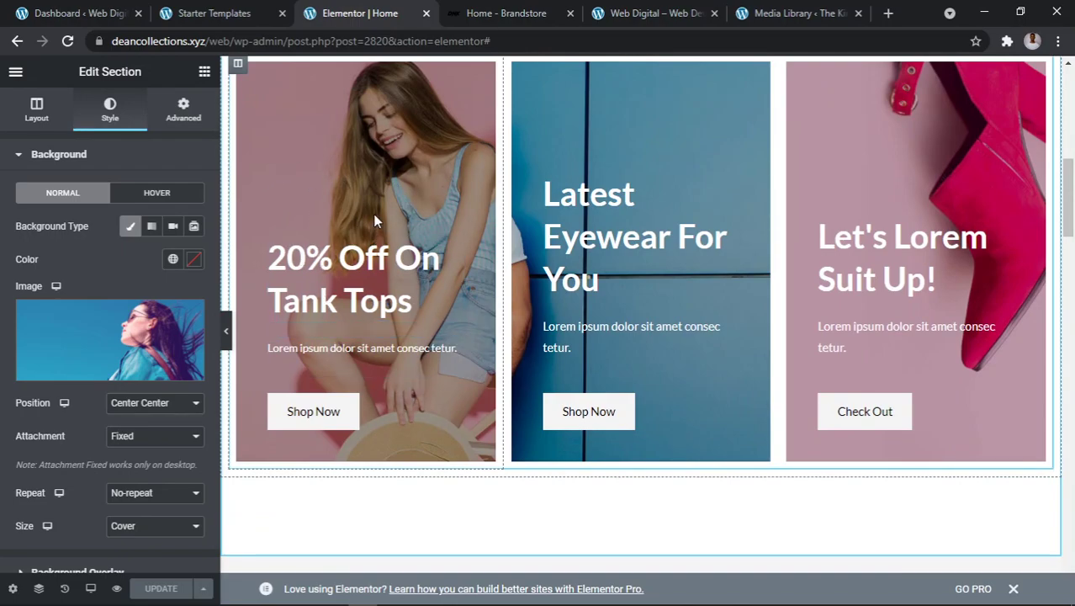
scroll(387, 236, up, 2)
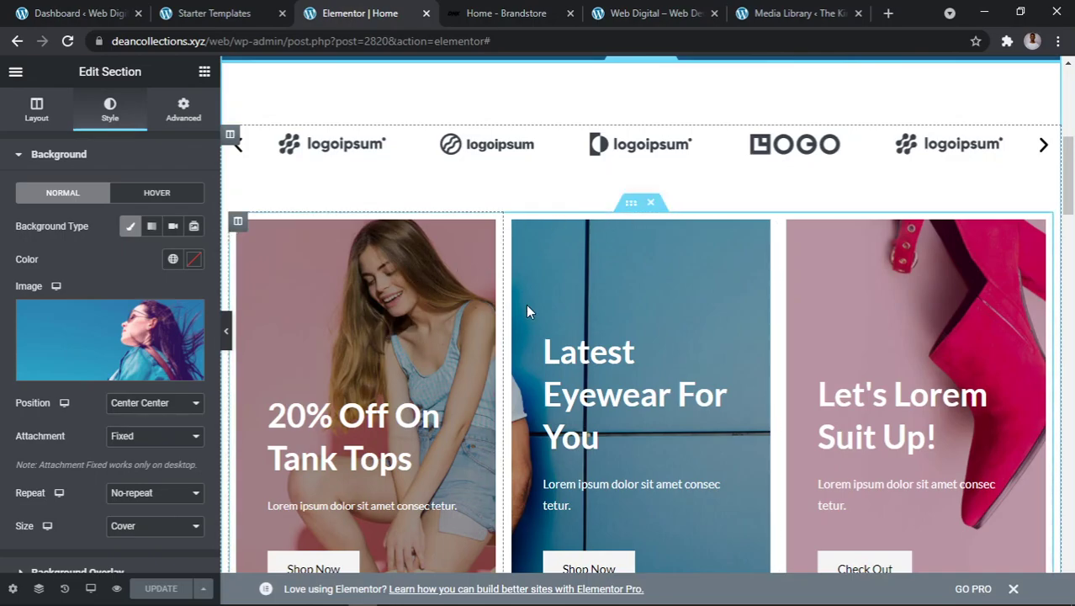
scroll(538, 315, down, 5)
scroll(548, 317, up, 10)
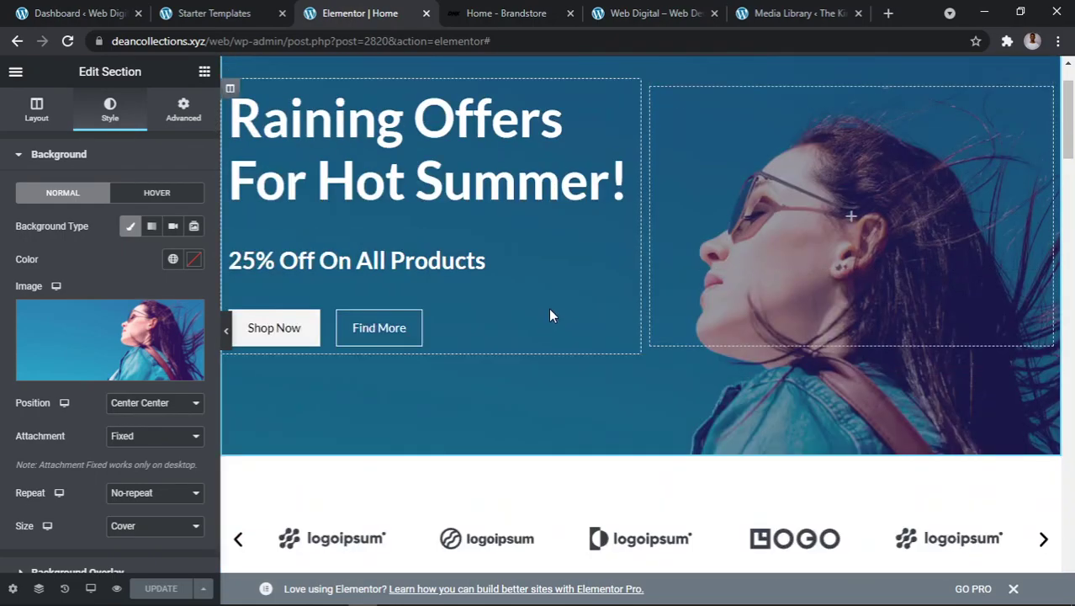
scroll(509, 400, down, 4)
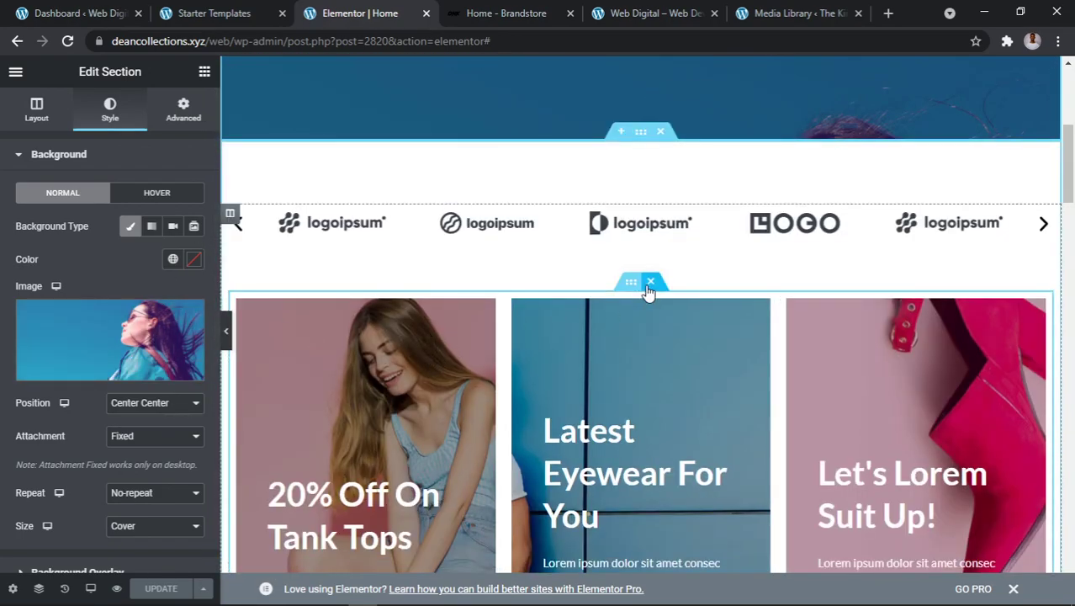
click(629, 286)
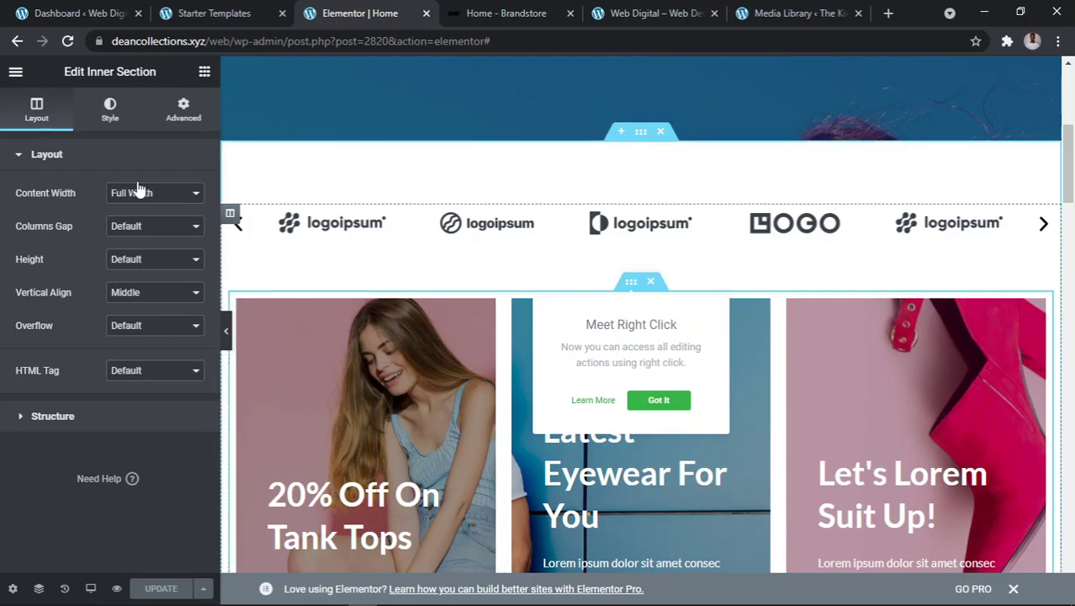
click(330, 378)
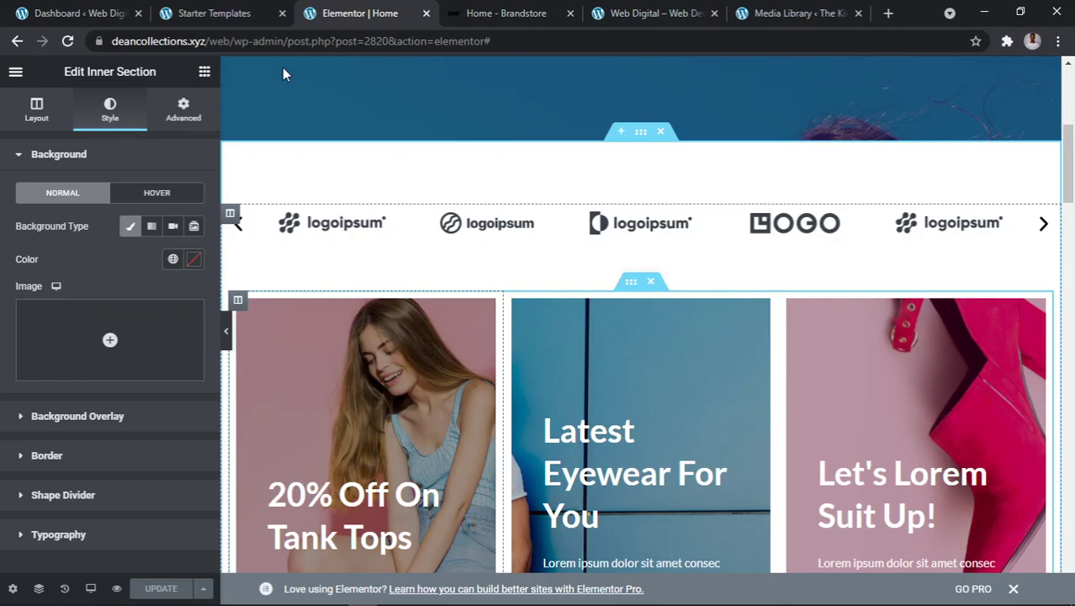
click(255, 10)
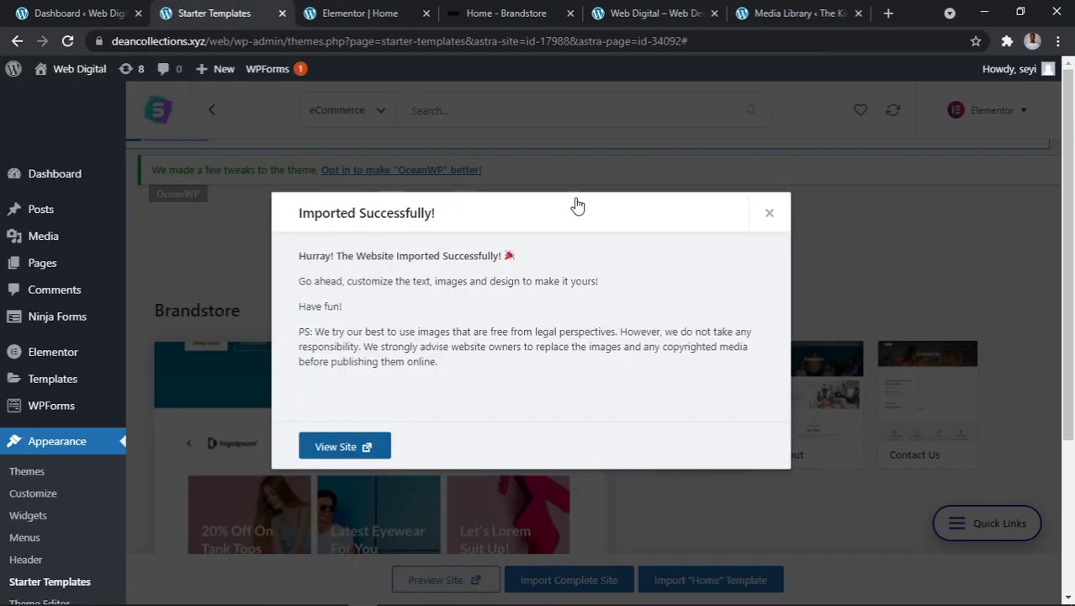
- Dismiss the import success message, look over the Brandstore demo site's header navigation, and close the demo site
click(771, 213)
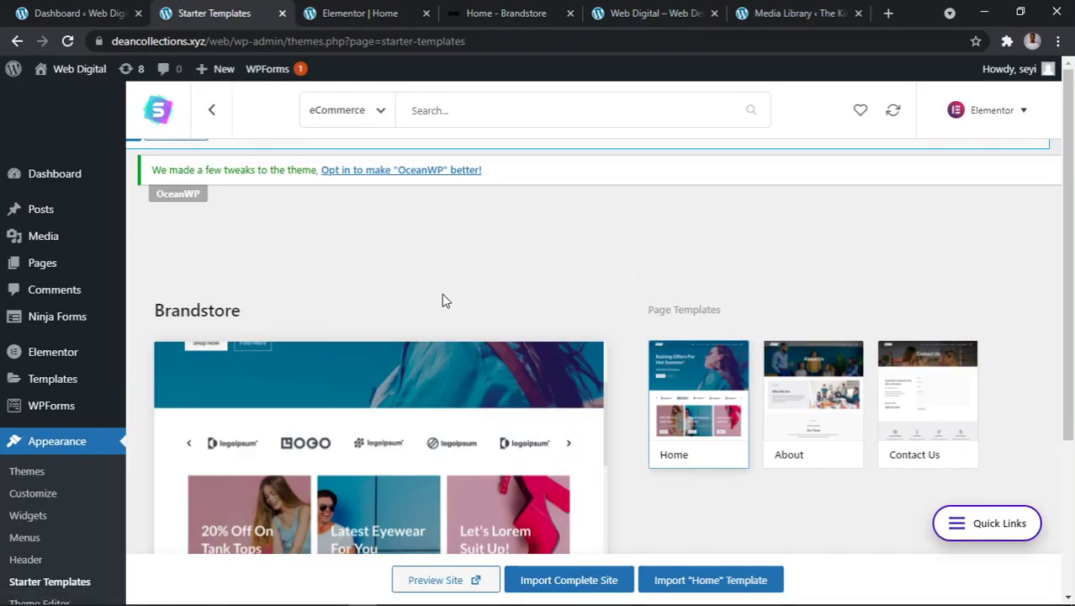
scroll(442, 292, down, 1)
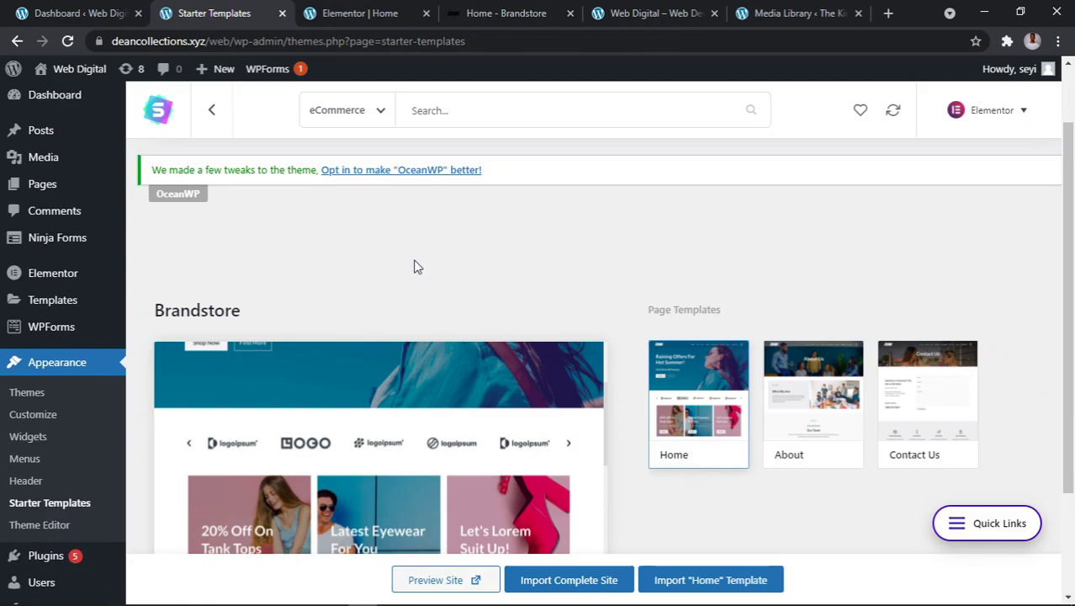
click(371, 10)
scroll(533, 168, up, 5)
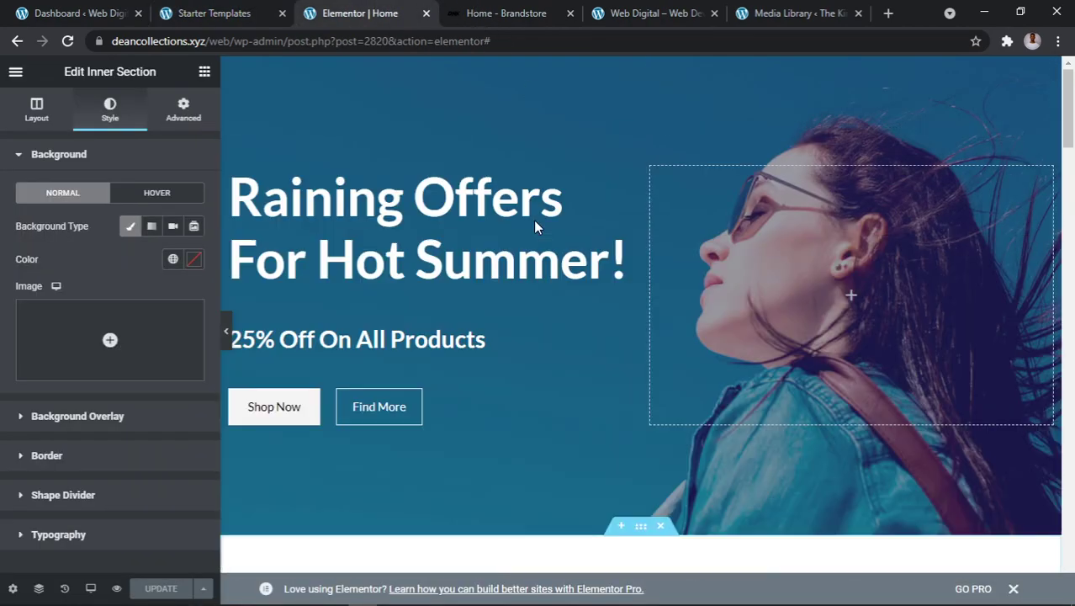
click(510, 10)
scroll(427, 124, up, 2)
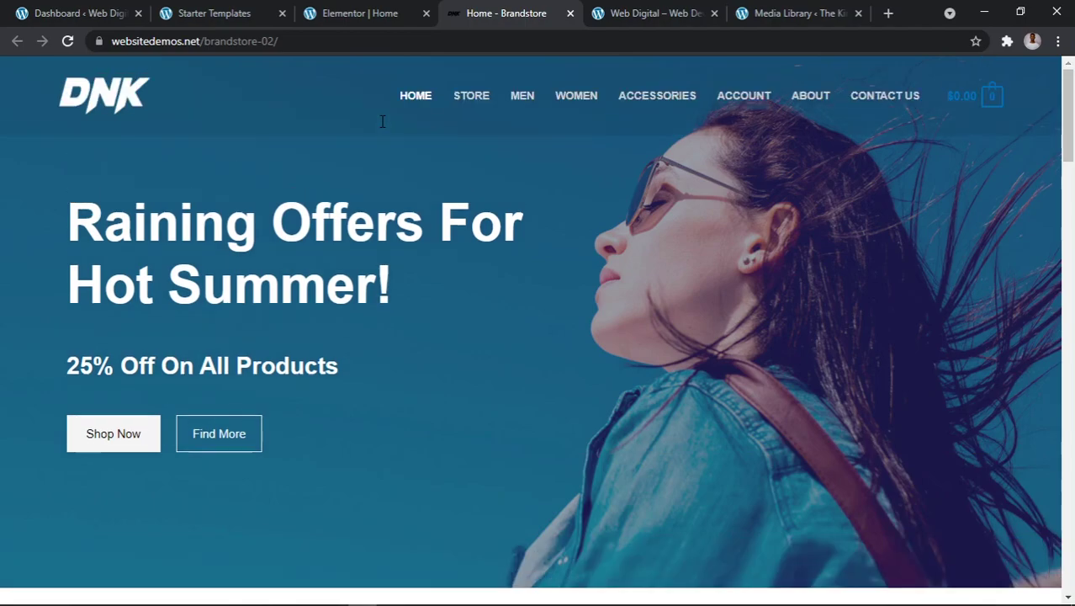
drag(425, 97, 633, 92)
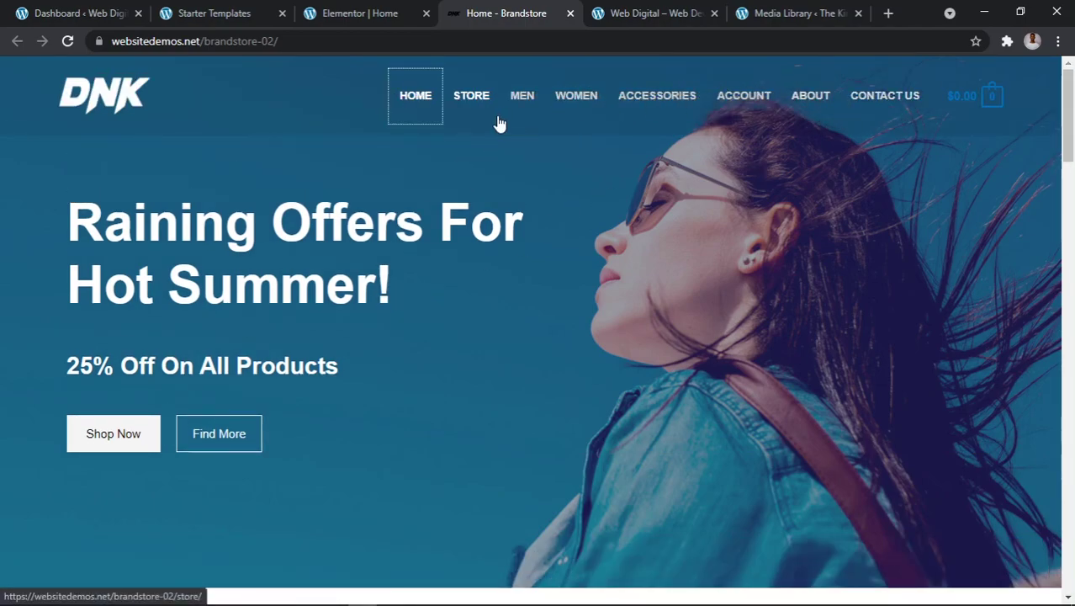
key(ctrl+w)
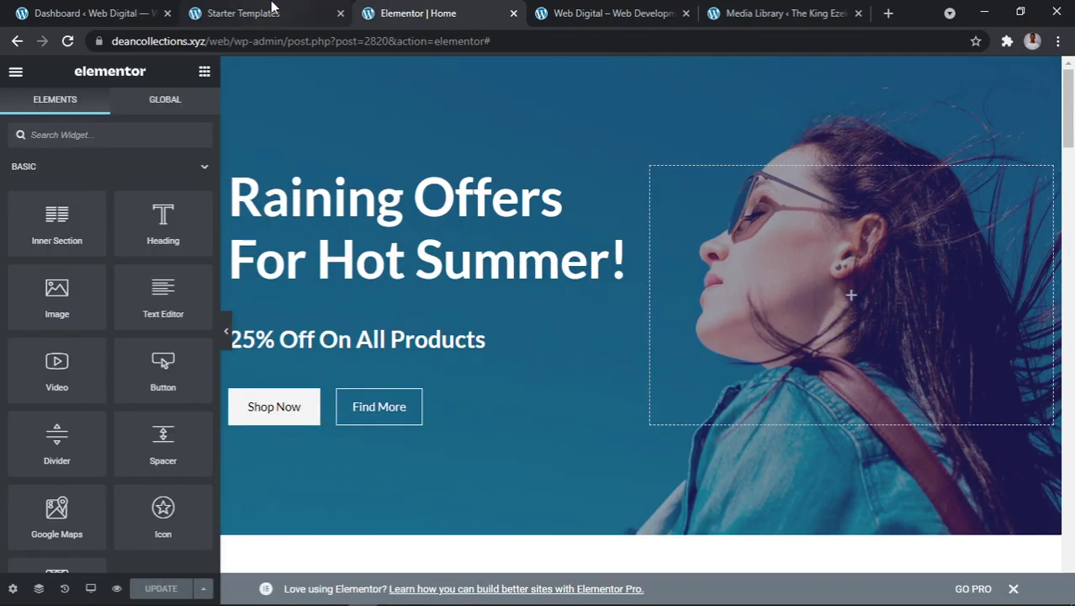
click(271, 7)
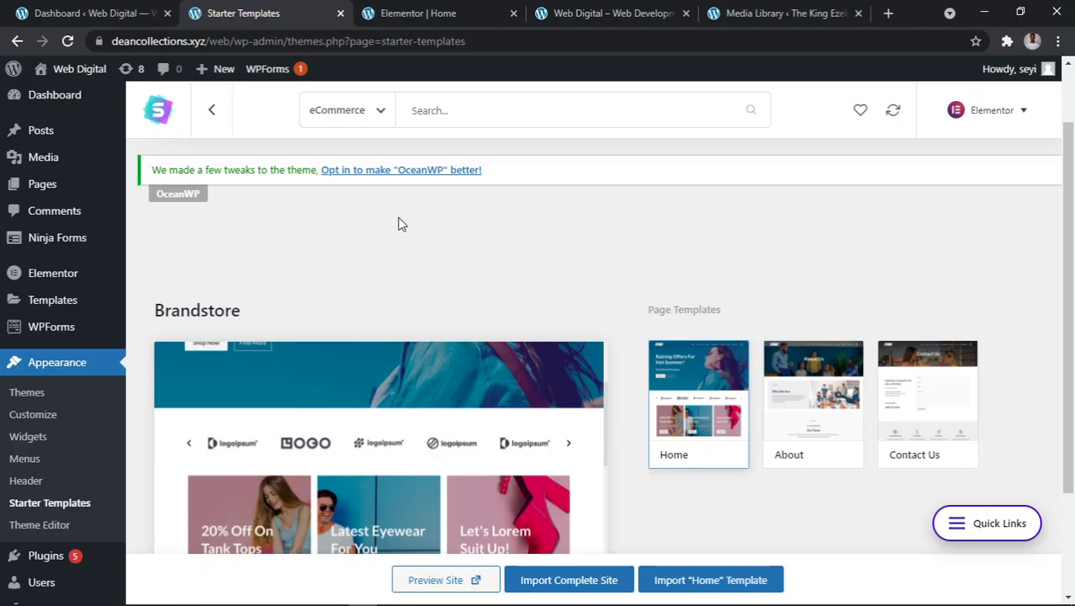
- Examine the home page sections in the Elementor editor and the shortcode behind the Featured Products grid
click(429, 13)
scroll(455, 208, down, 5)
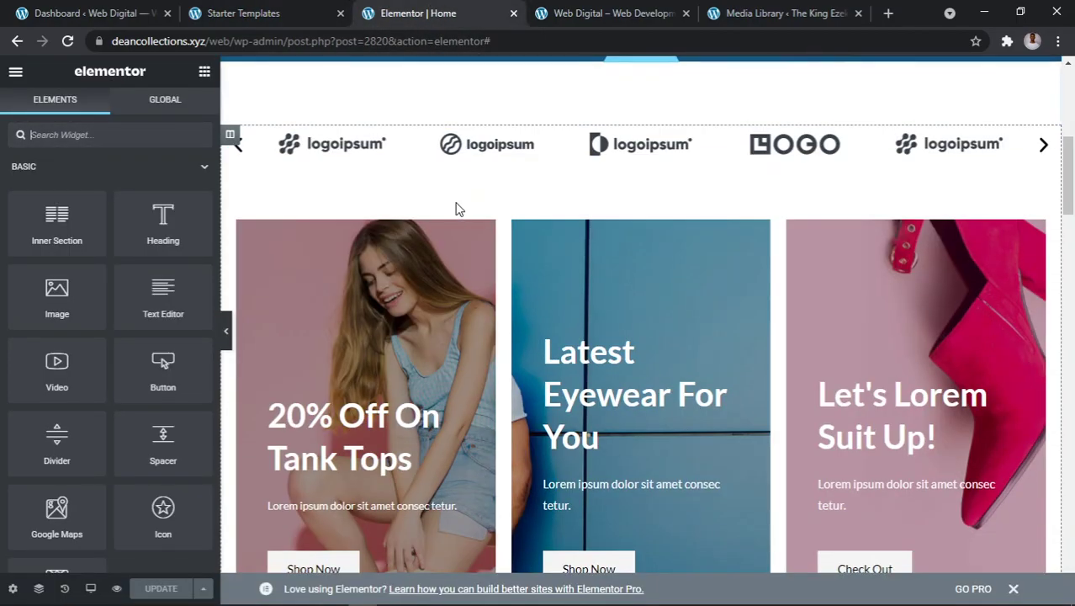
scroll(456, 208, down, 10)
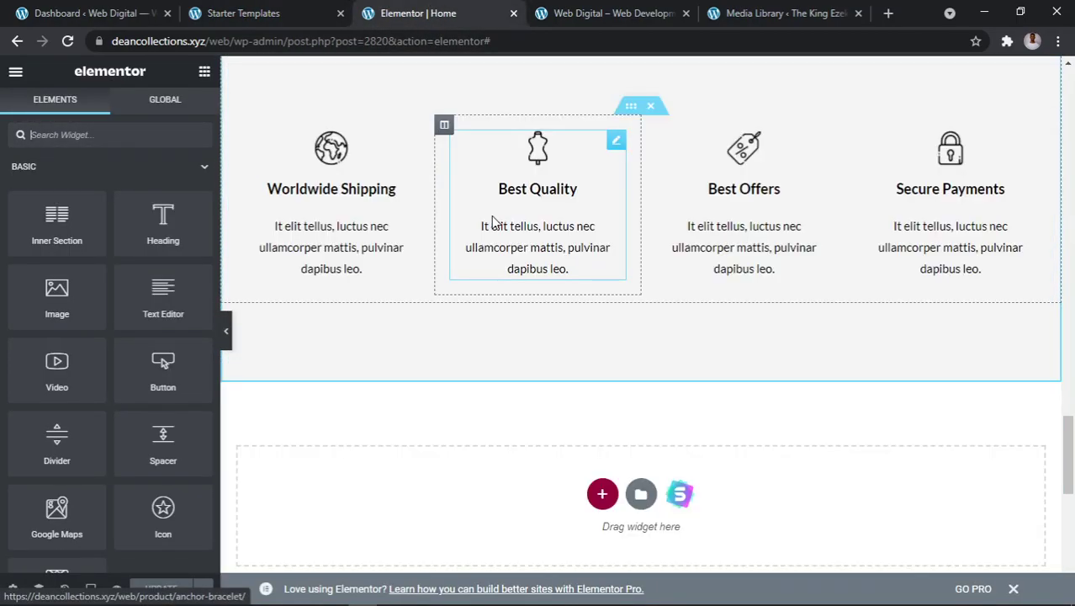
scroll(492, 219, up, 10)
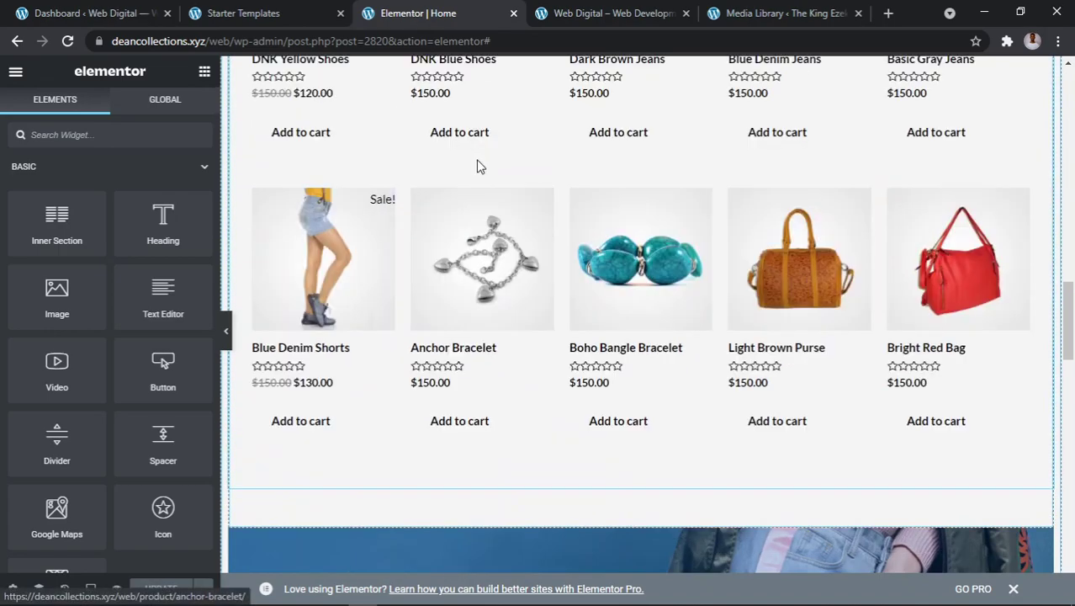
click(477, 166)
scroll(477, 166, up, 2)
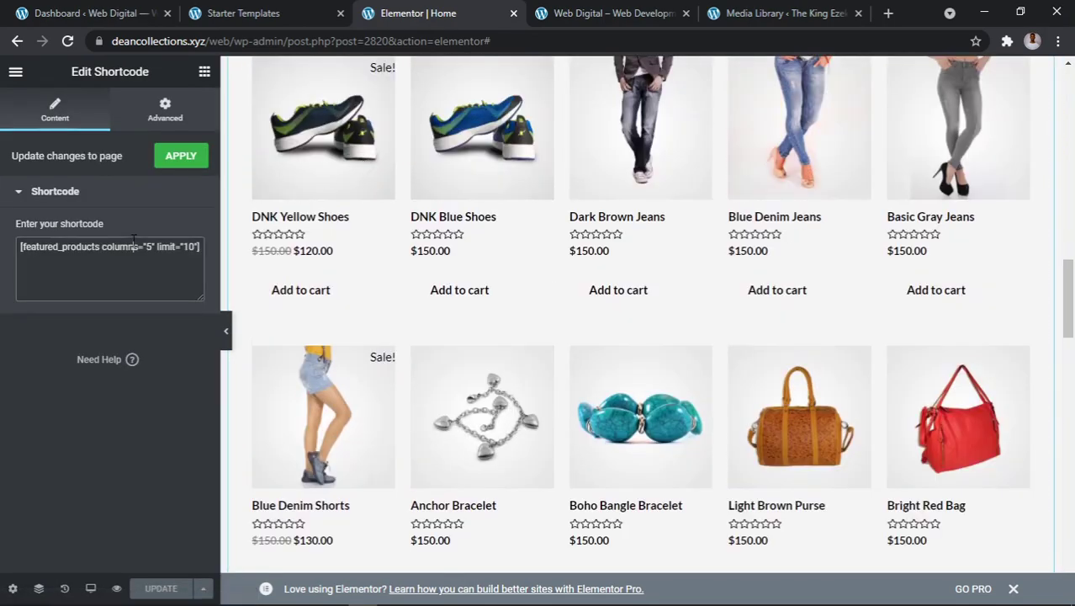
click(134, 243)
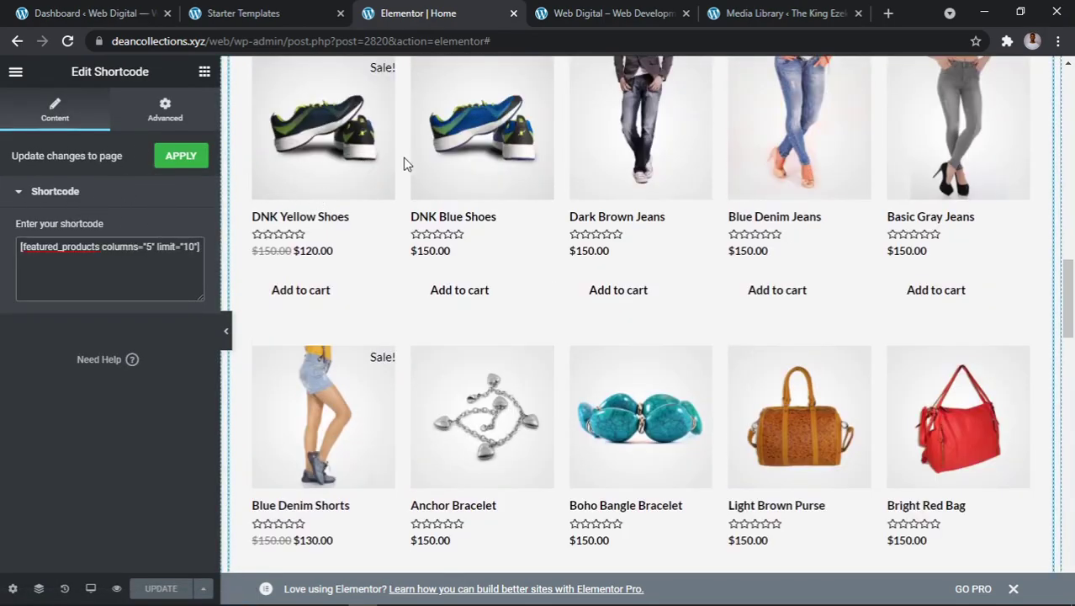
scroll(403, 159, up, 2)
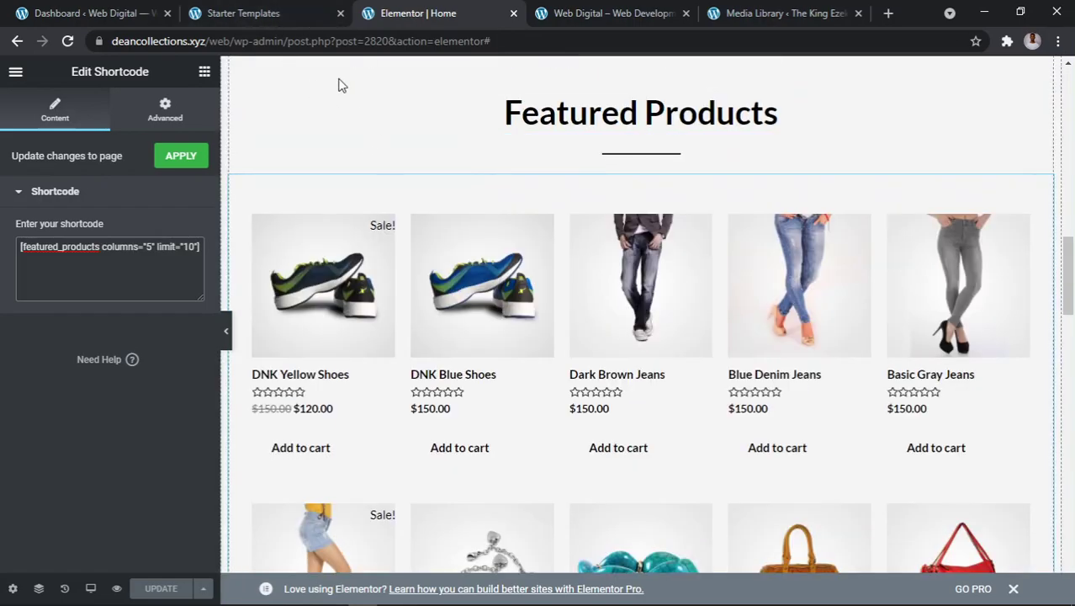
- Open the WordPress menu editor and examine the For Her menu's items and display location settings
click(304, 7)
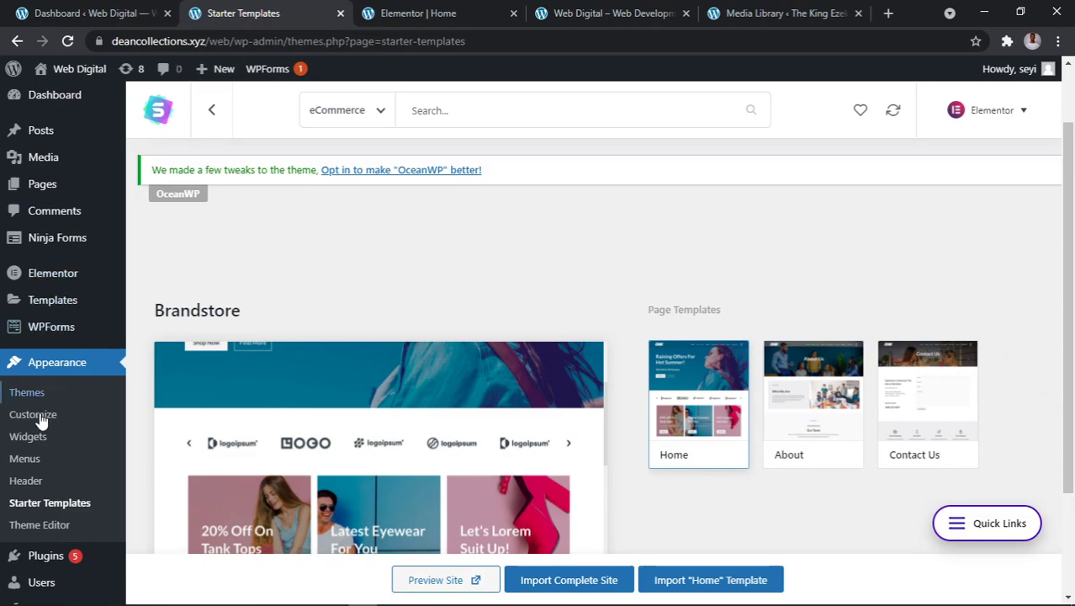
click(44, 467)
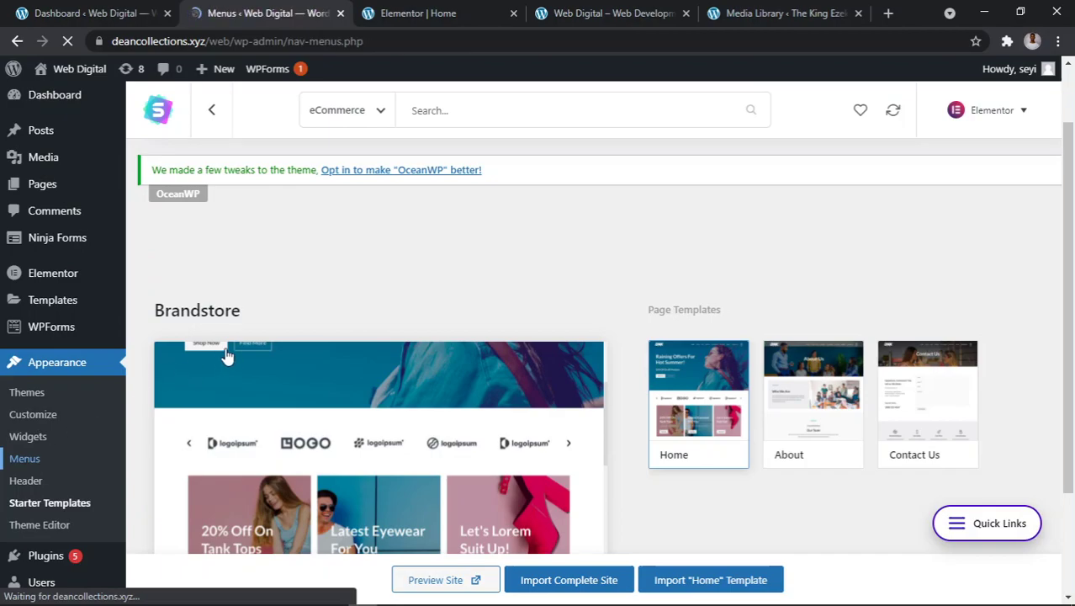
scroll(226, 356, down, 5)
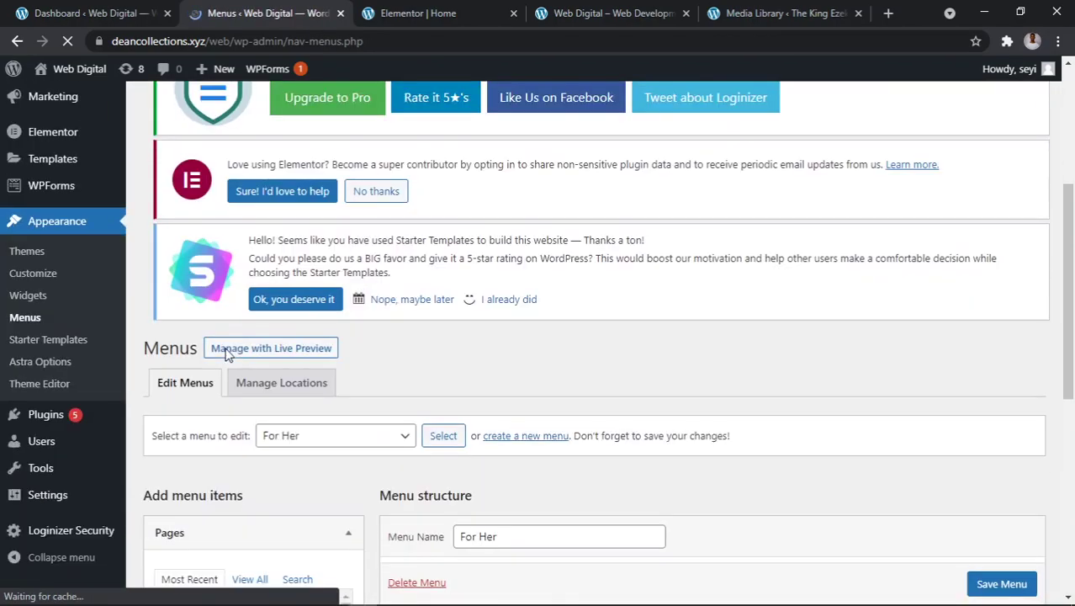
scroll(225, 355, down, 3)
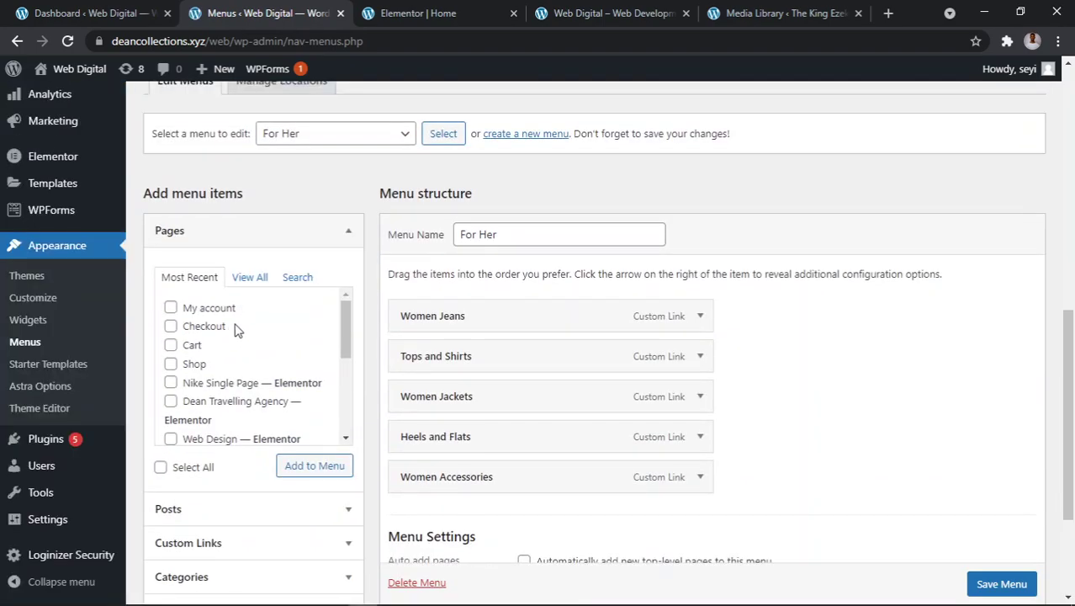
scroll(450, 290, down, 2)
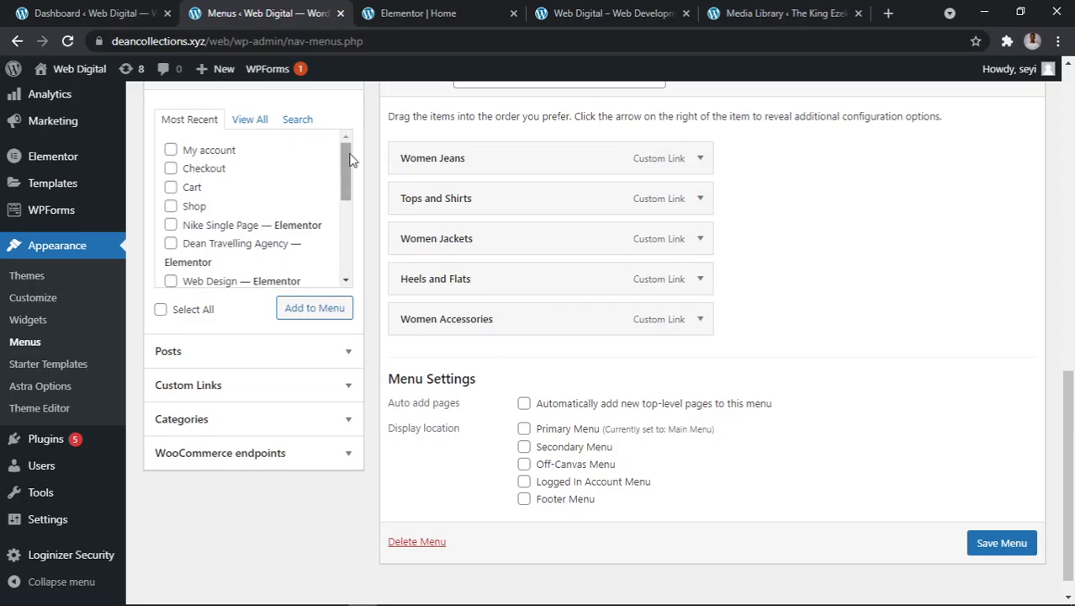
- Reload the live site's home page and return to the menu editor
click(414, 13)
scroll(414, 167, up, 15)
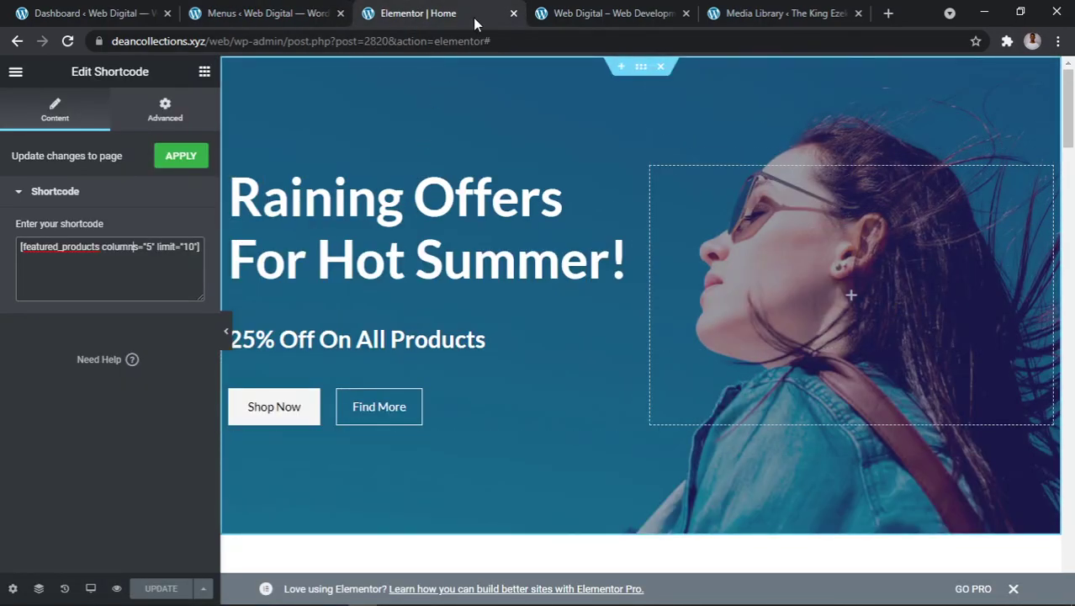
click(555, 10)
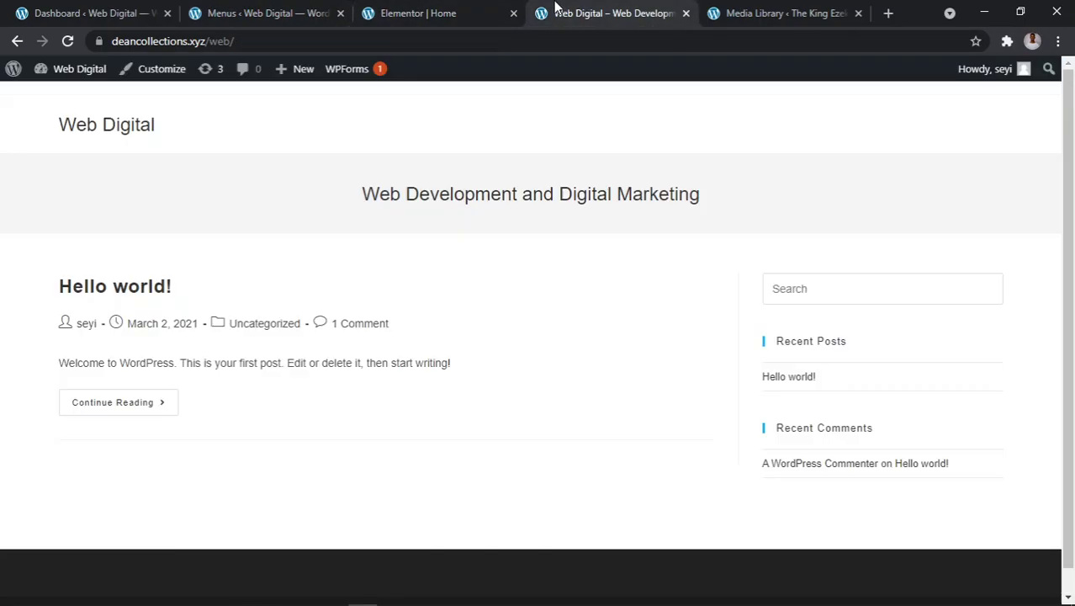
click(68, 41)
click(303, 10)
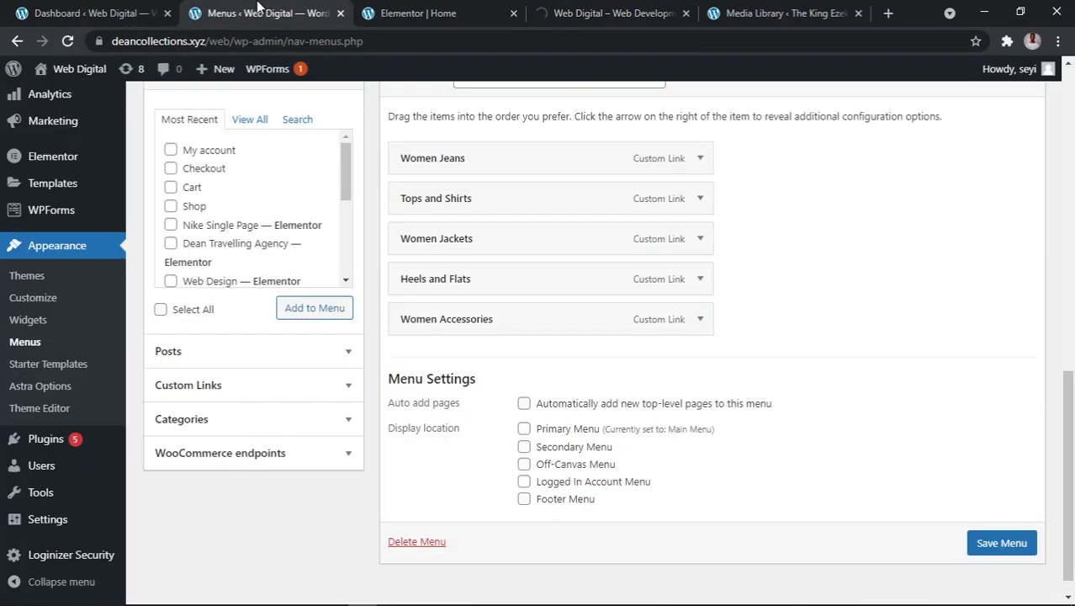
- Choose Main Menu (Primary Menu) as the menu to edit and check the header navigation on the live site
scroll(476, 245, up, 3)
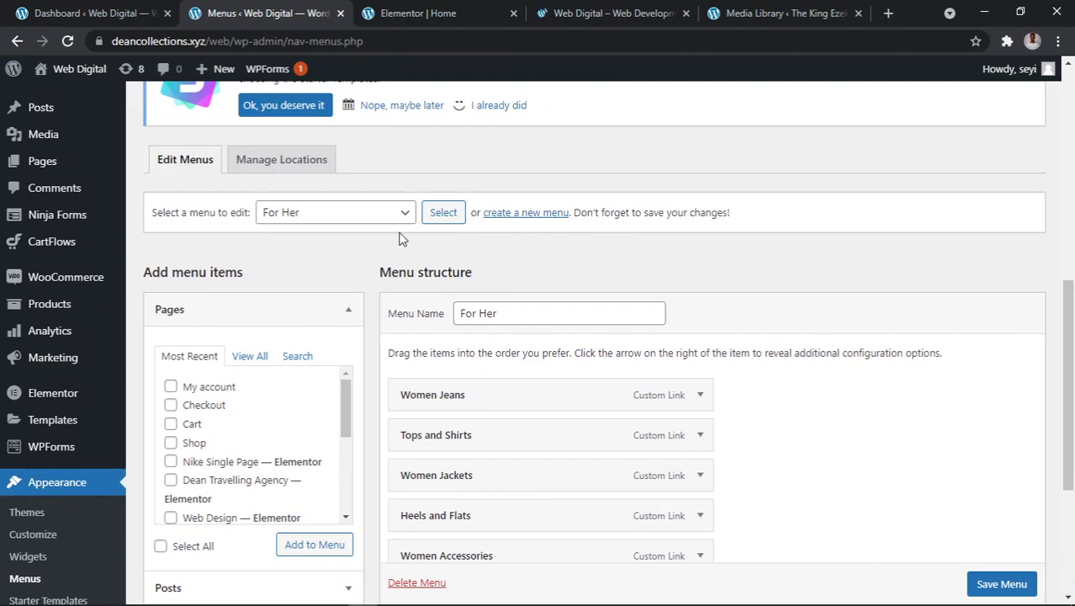
click(402, 220)
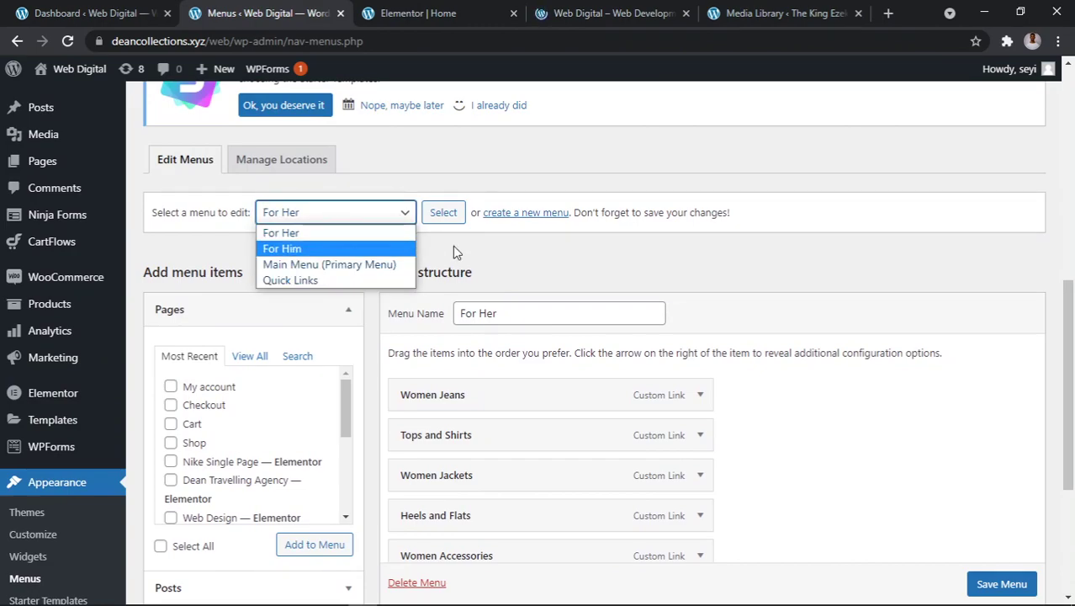
click(399, 265)
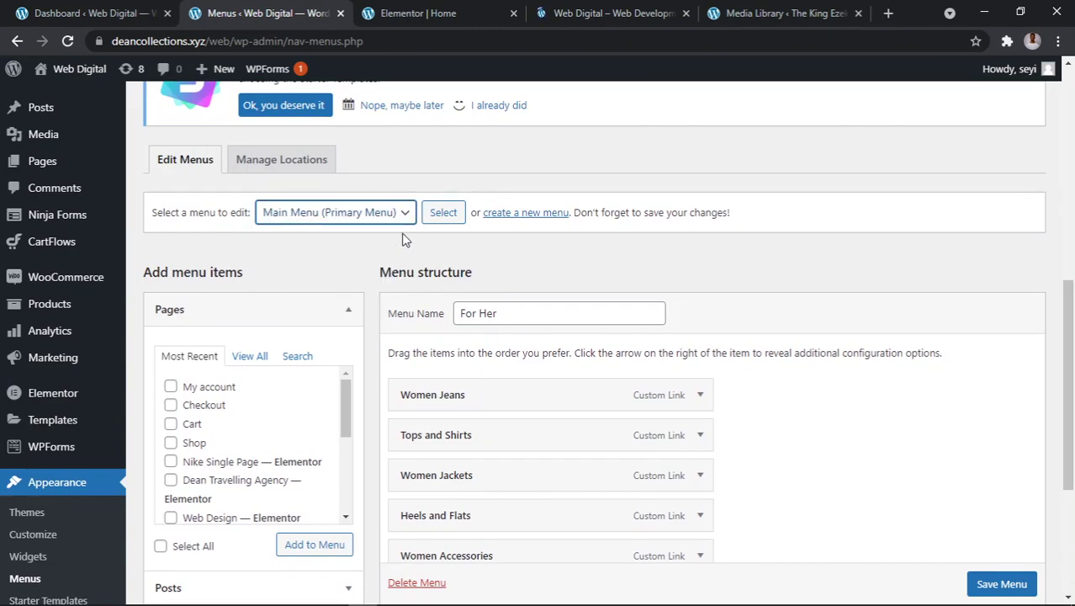
scroll(434, 269, down, 1)
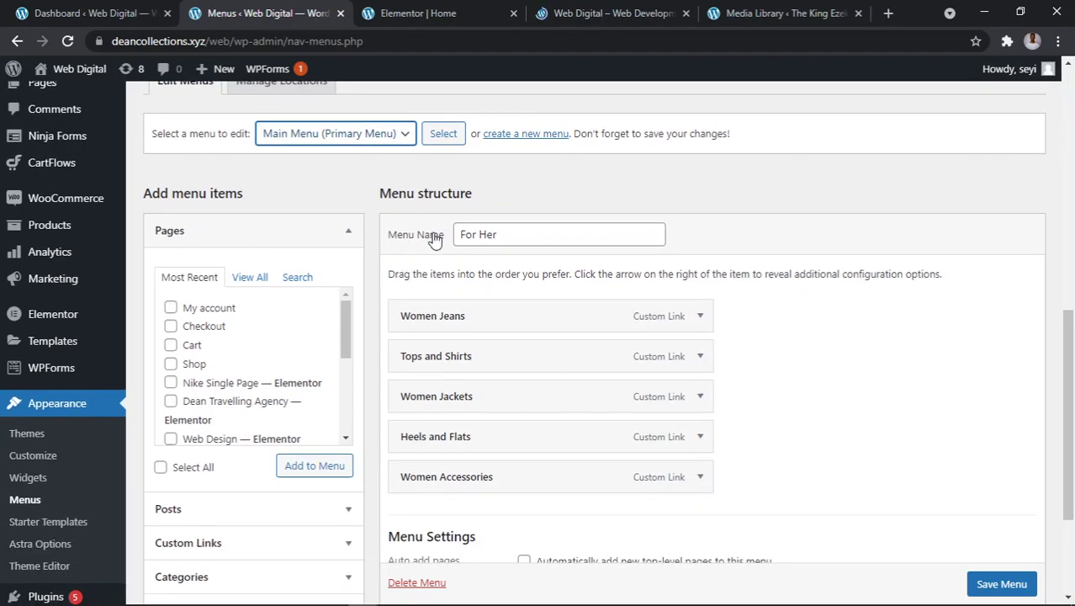
click(490, 234)
click(371, 223)
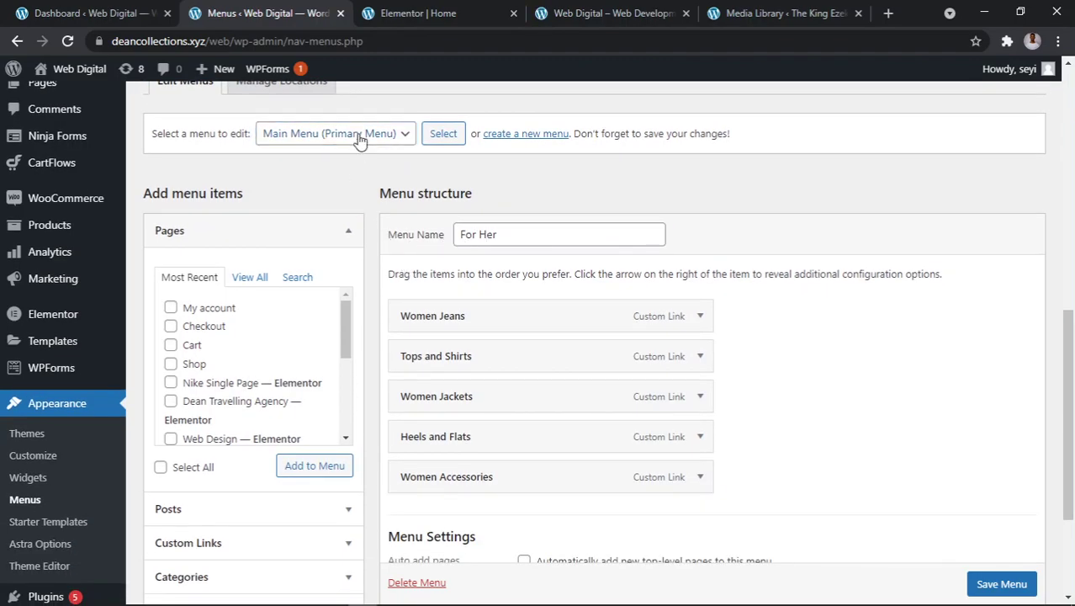
click(571, 12)
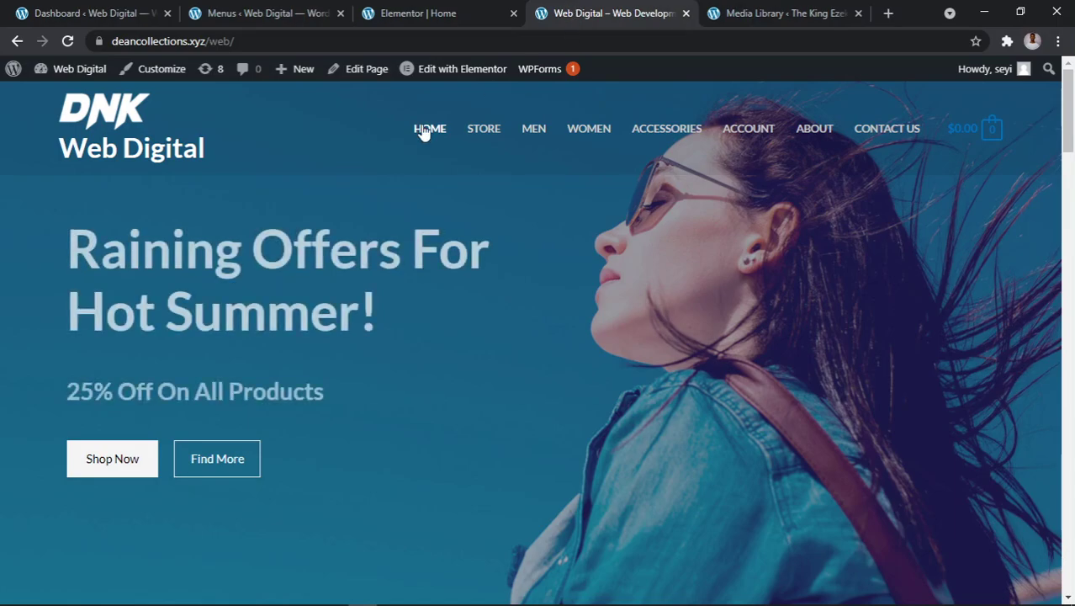
click(296, 10)
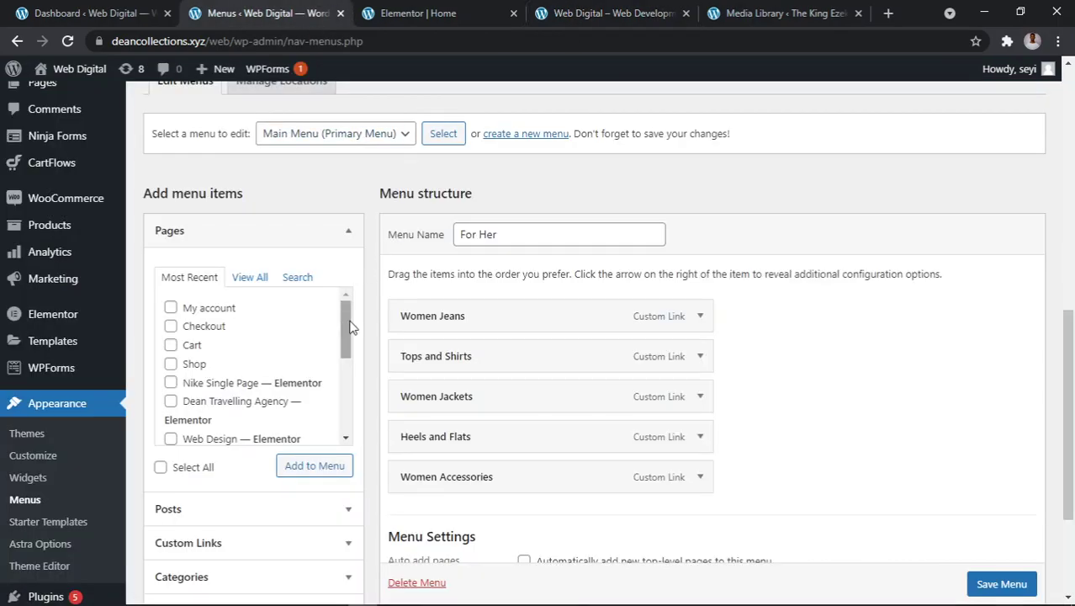
- Look through the pages available to add and the settings of the For Her menu
drag(345, 355, 347, 429)
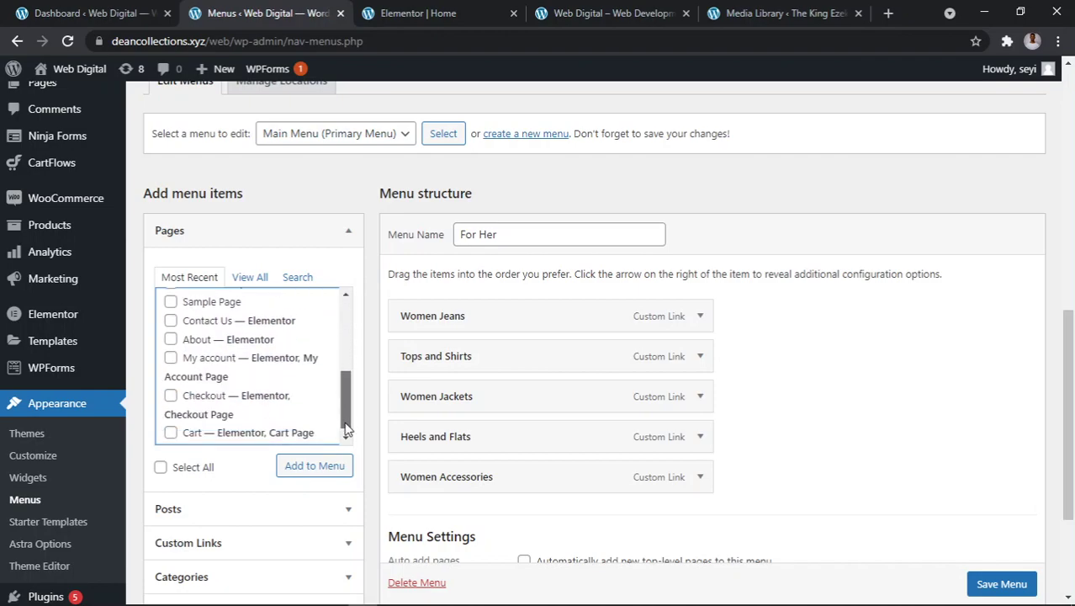
scroll(492, 343, down, 3)
scroll(444, 343, up, 1)
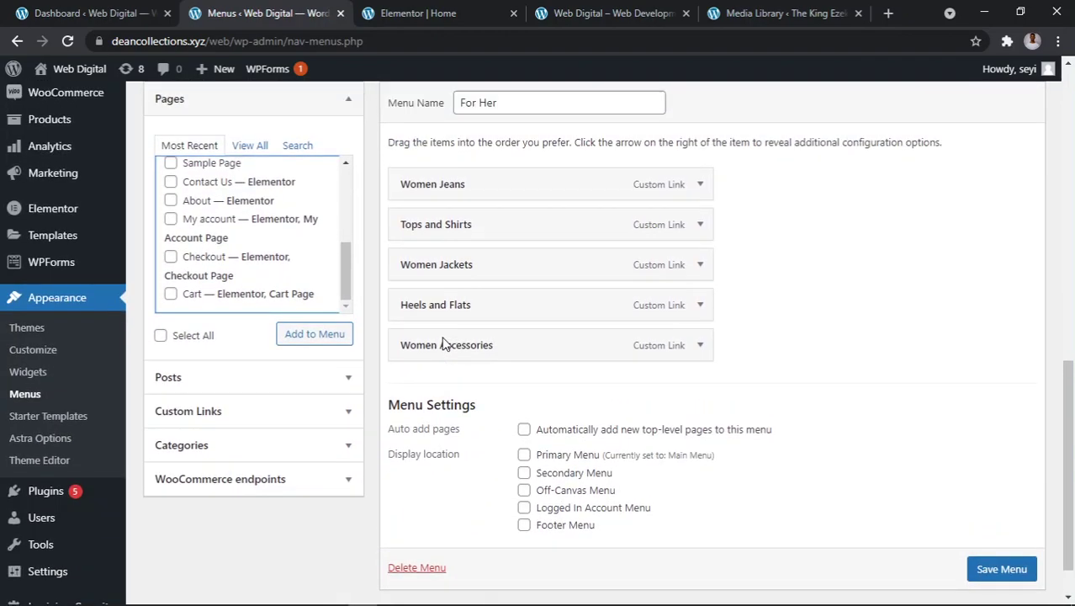
scroll(445, 336, up, 1)
scroll(447, 183, up, 1)
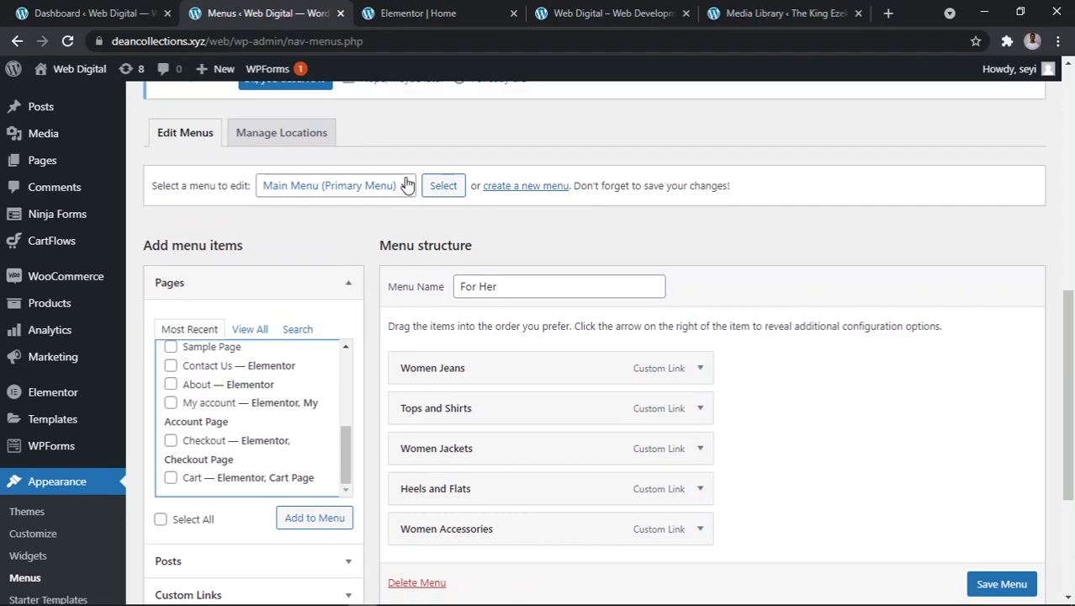
- Load Main Menu (Primary Menu) into the menu editor and show the list of available menus
click(405, 185)
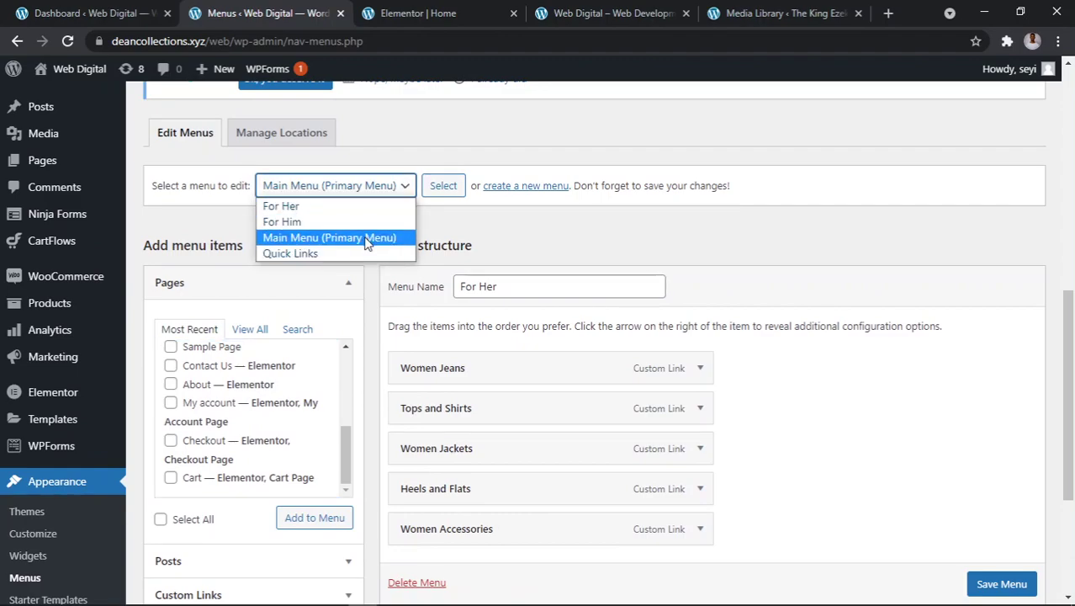
click(366, 238)
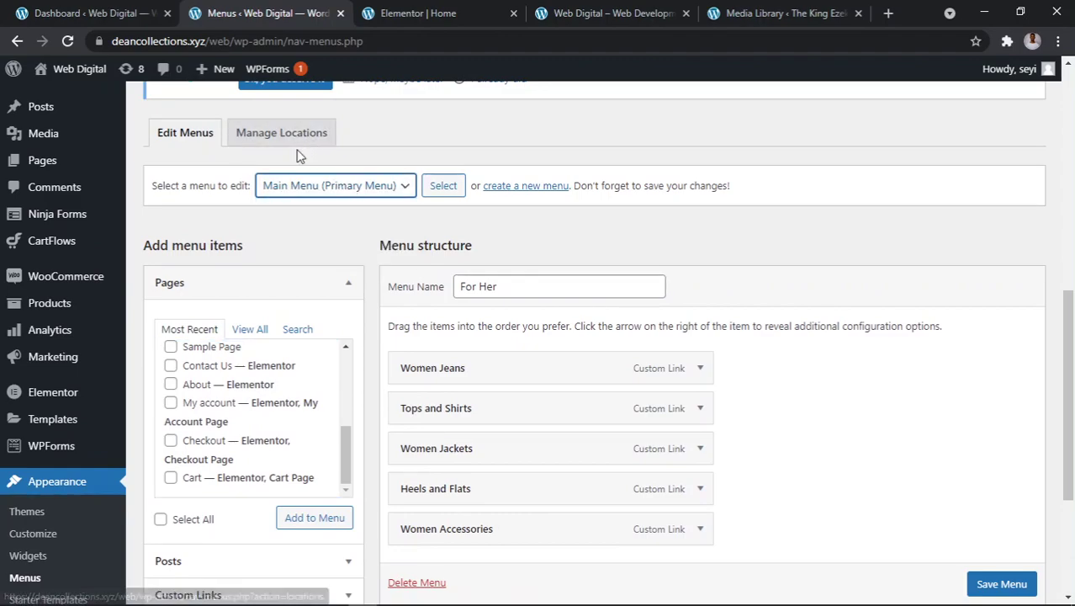
click(443, 185)
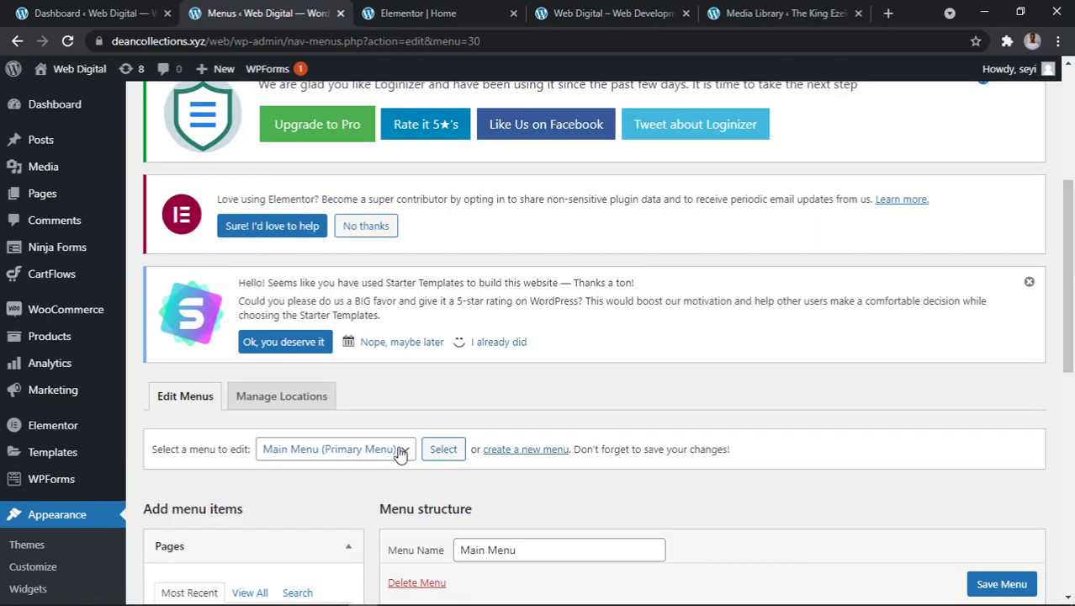
click(401, 453)
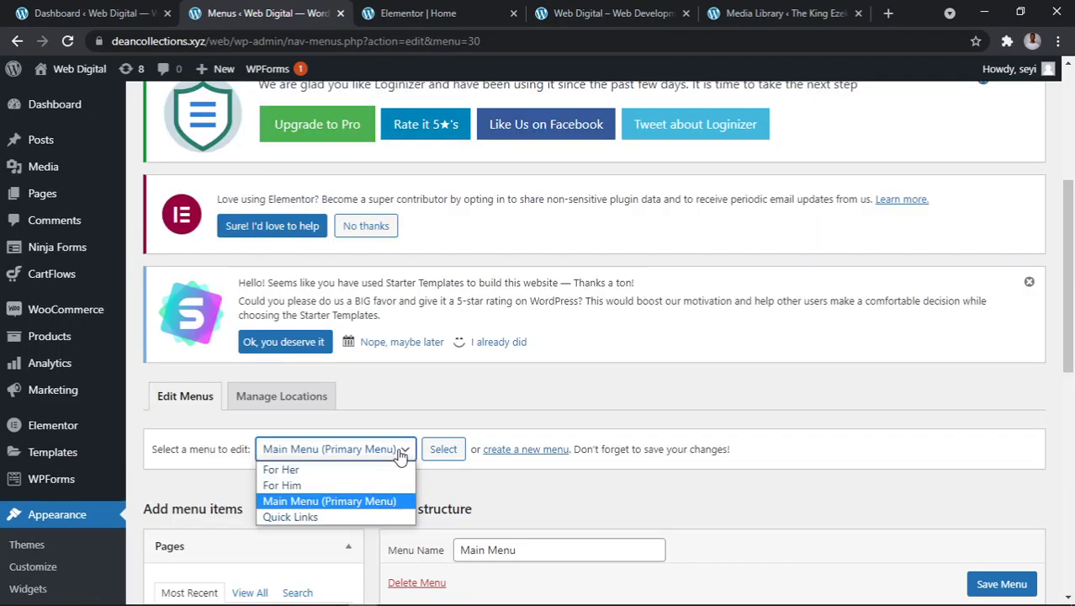
- Load Main Menu (Primary Menu) for editing and bring its menu structure into view
click(359, 503)
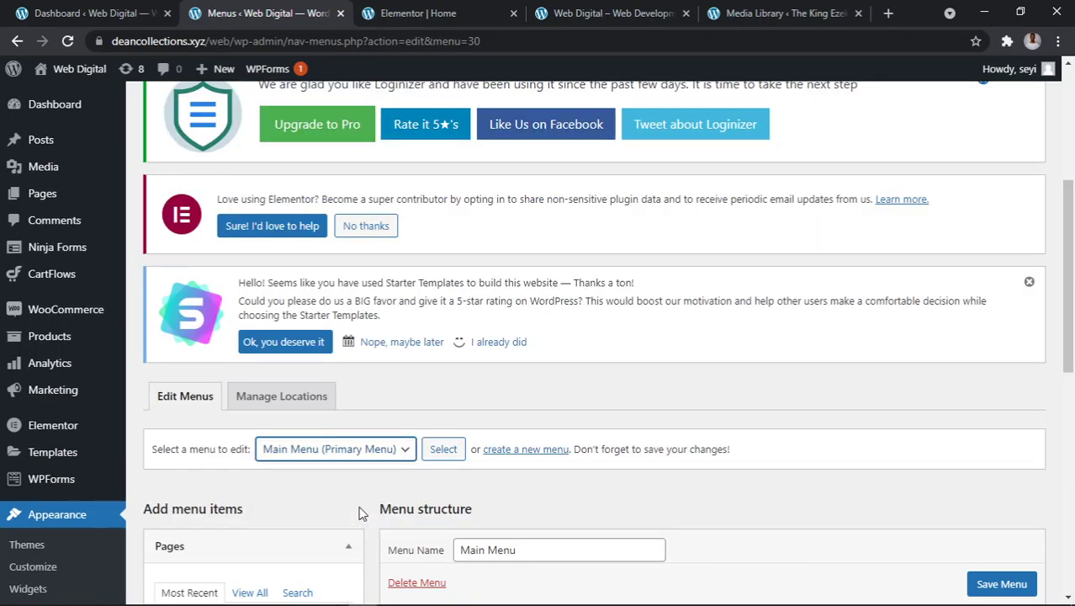
click(440, 451)
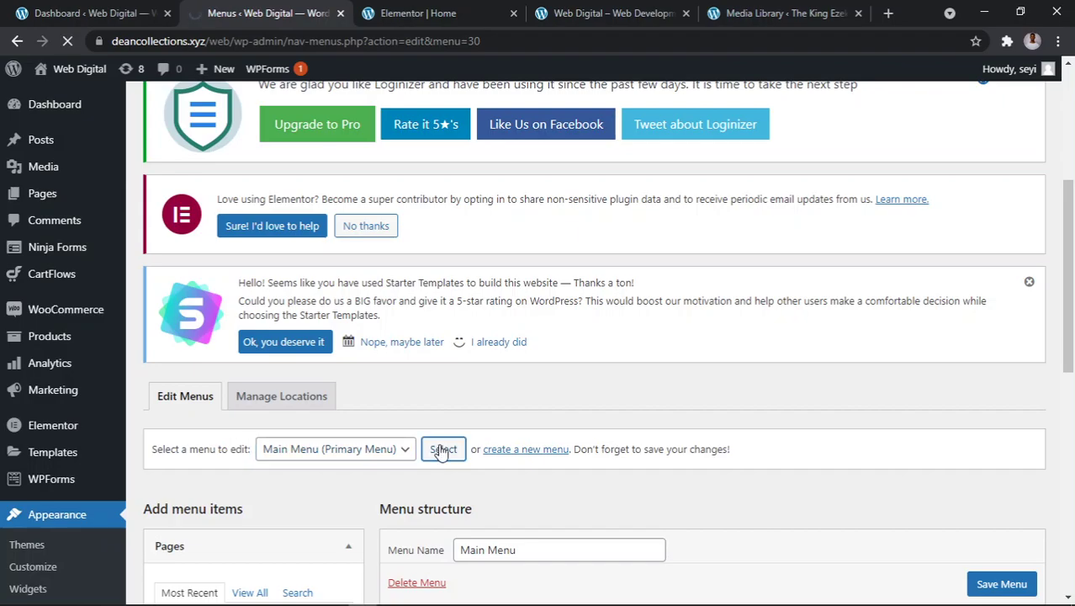
scroll(446, 446, down, 5)
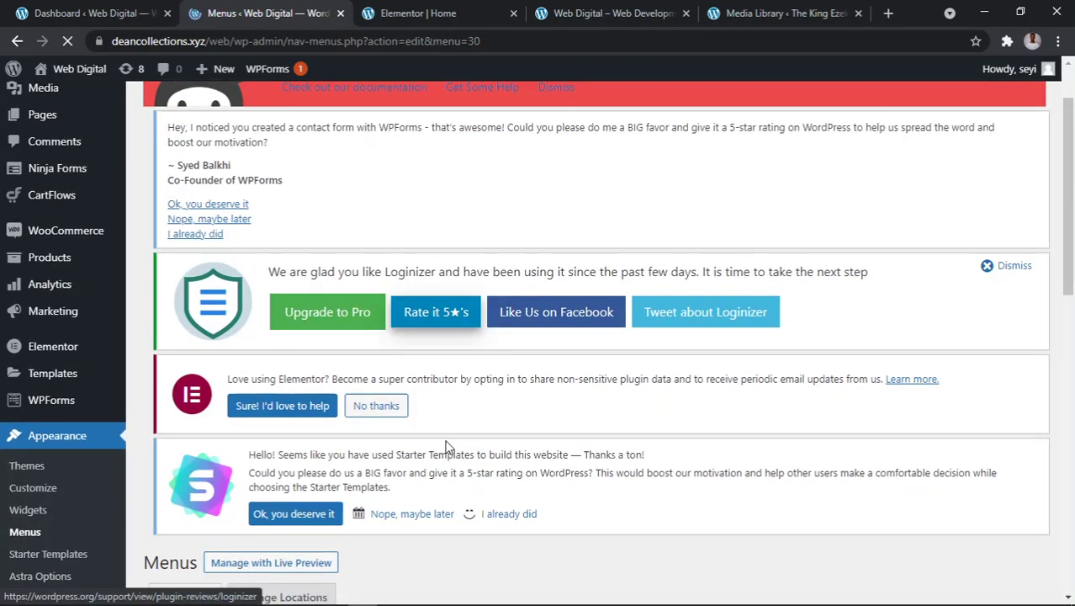
scroll(482, 434, down, 4)
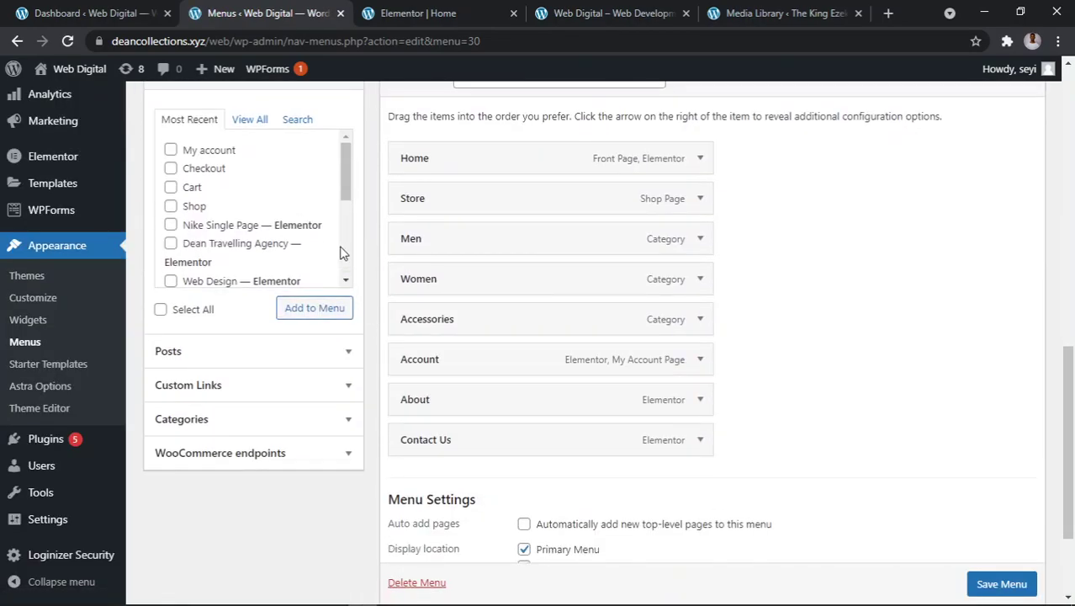
- Look at the settings of the Store item in Main Menu and close them again
click(348, 202)
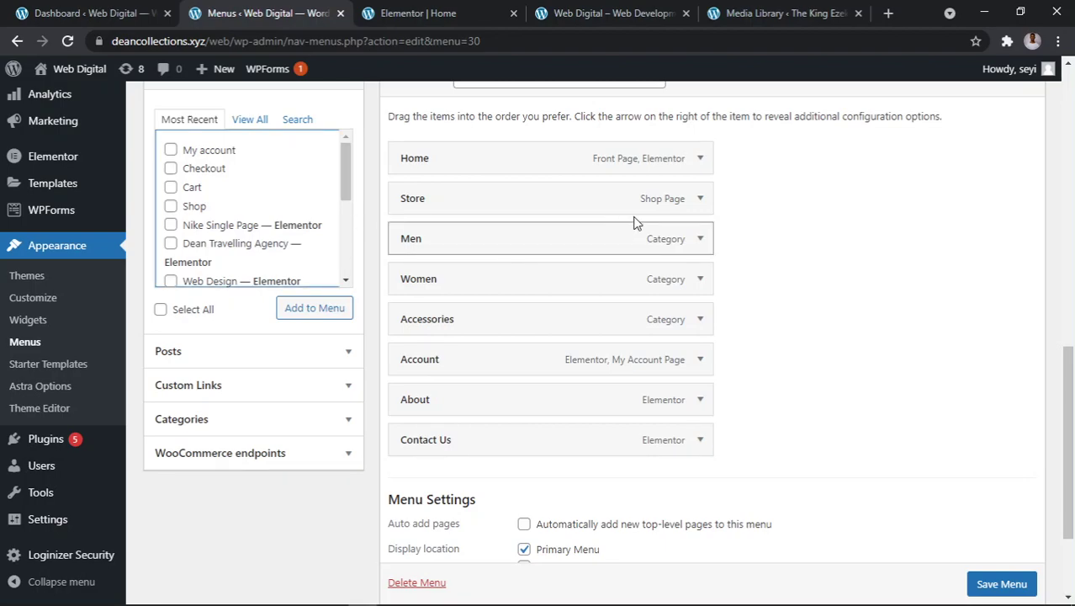
click(702, 203)
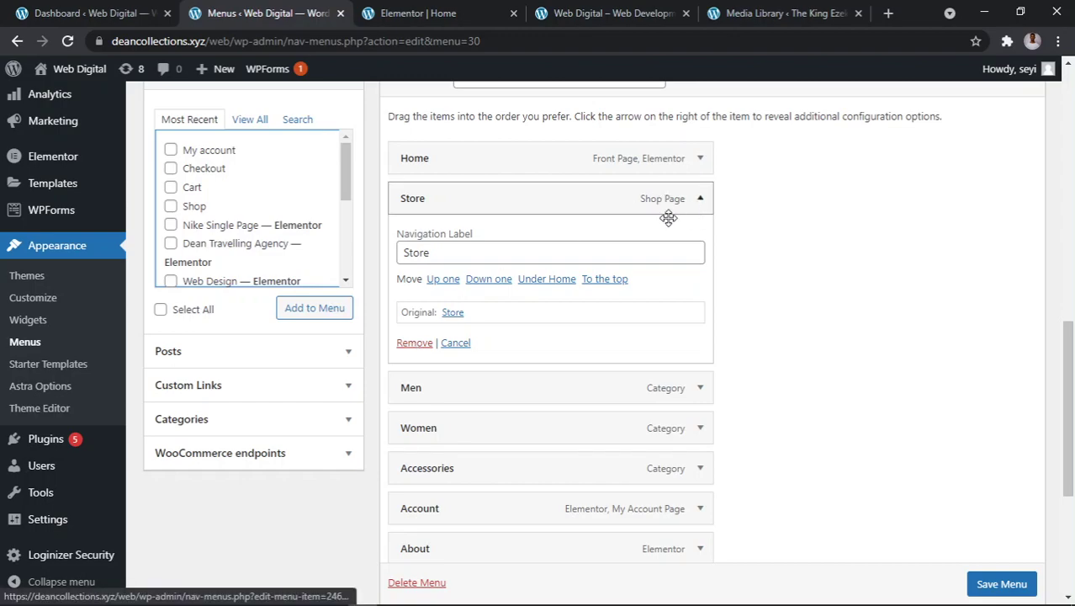
click(707, 201)
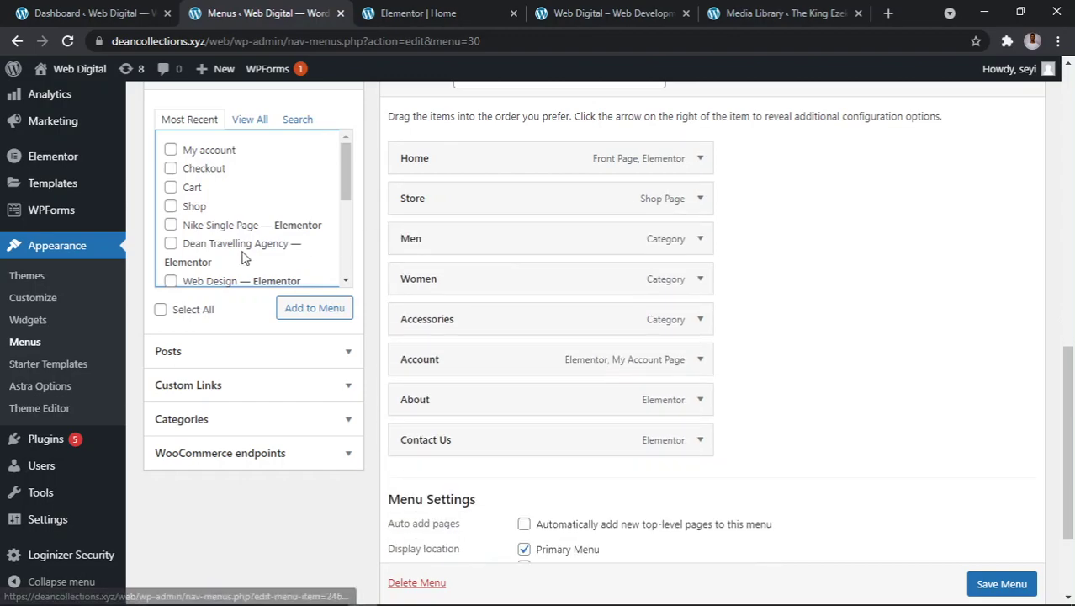
- Add the "30 midi files pack" page to Main Menu from the most recent pages
scroll(228, 244, up, 1)
scroll(275, 252, down, 1)
scroll(261, 277, down, 2)
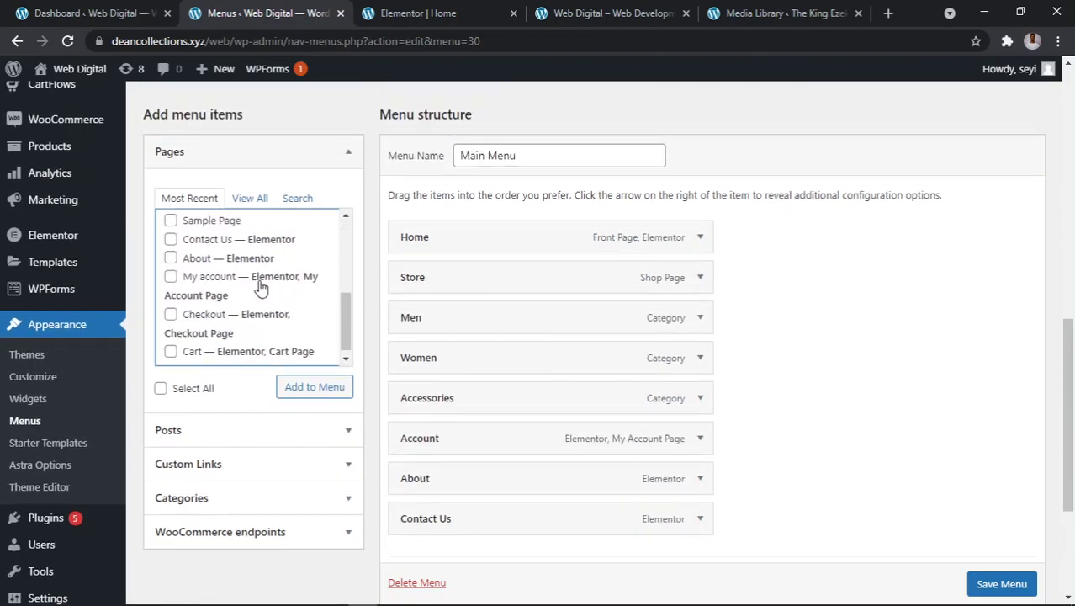
scroll(211, 298, up, 3)
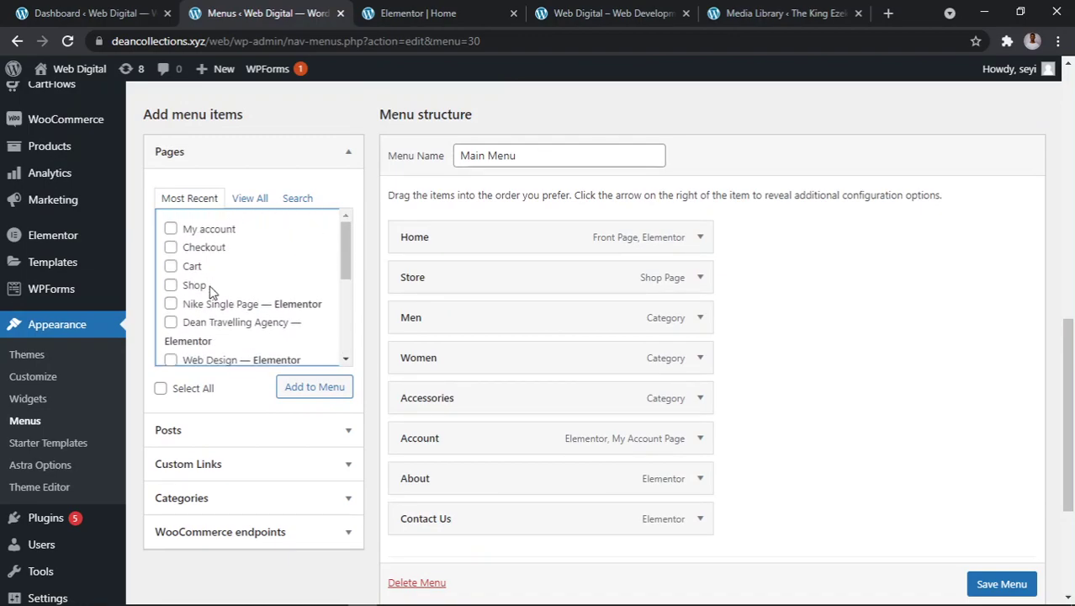
scroll(214, 291, down, 4)
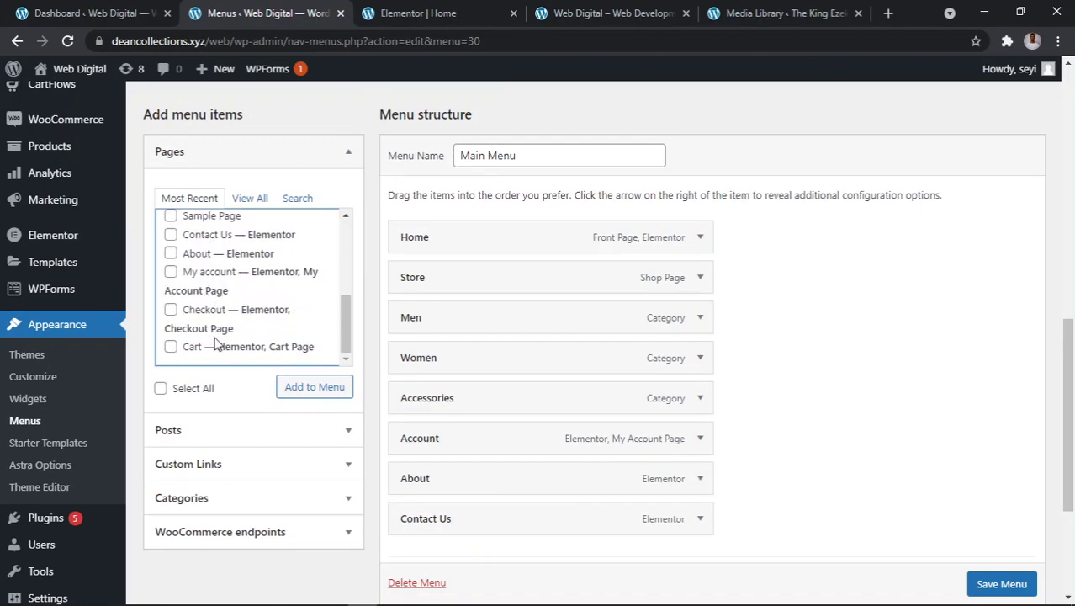
scroll(217, 344, up, 4)
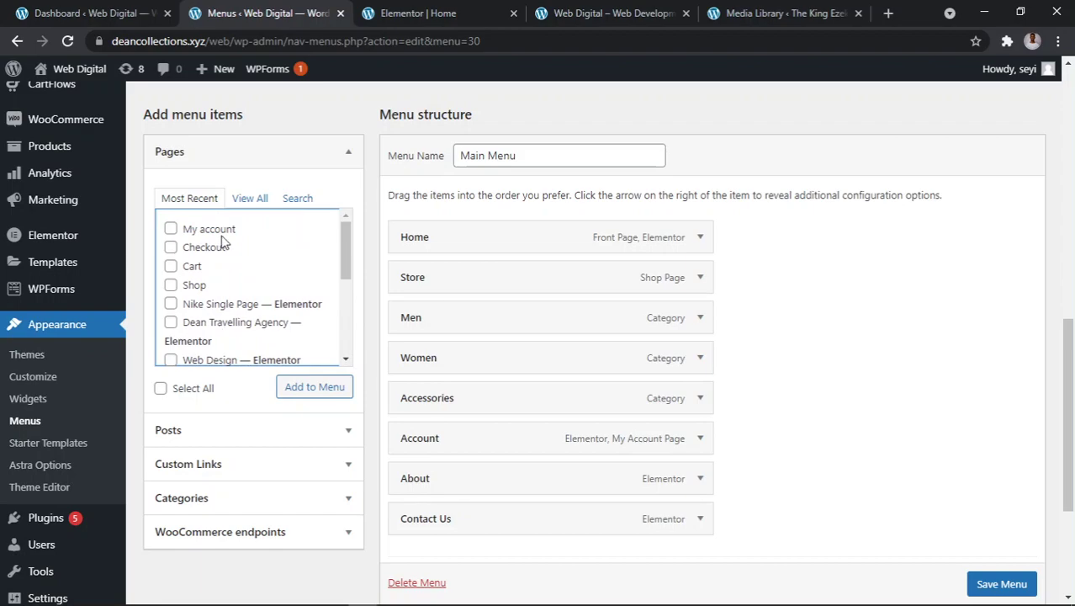
scroll(192, 280, down, 4)
scroll(185, 303, up, 3)
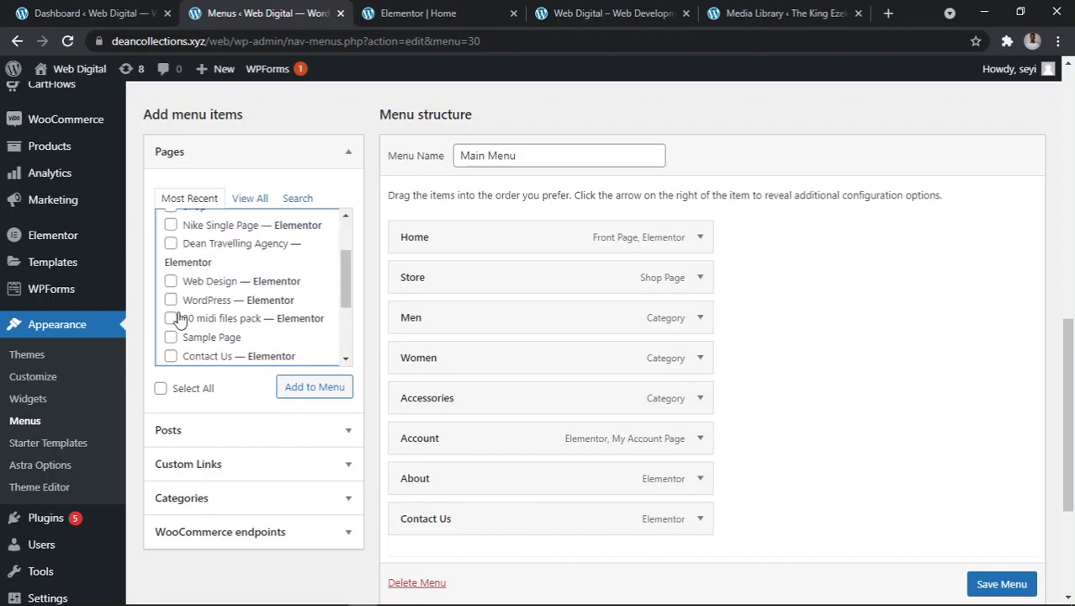
click(171, 320)
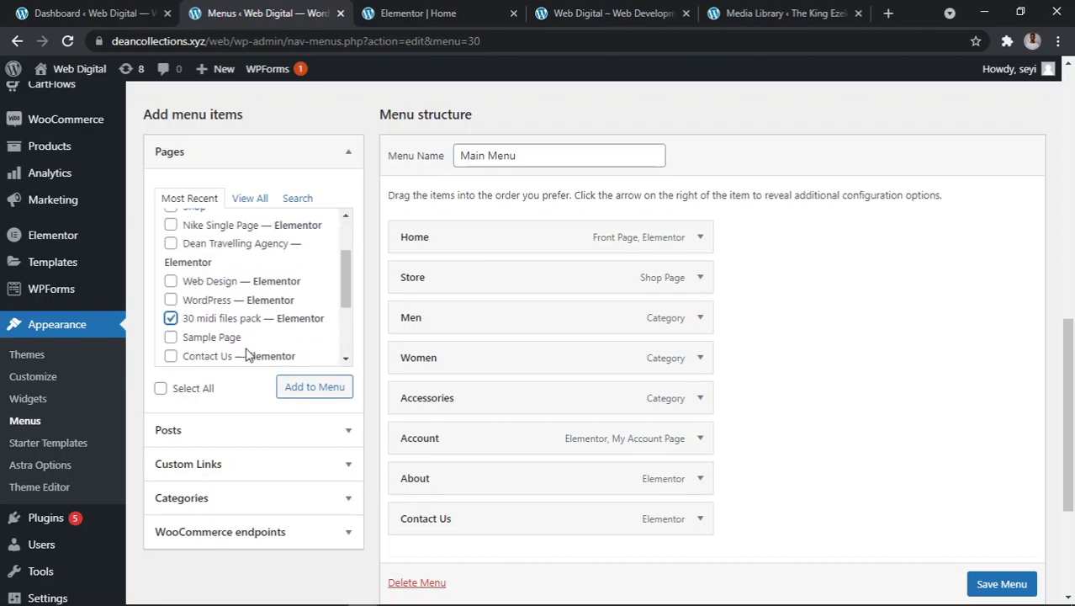
click(333, 389)
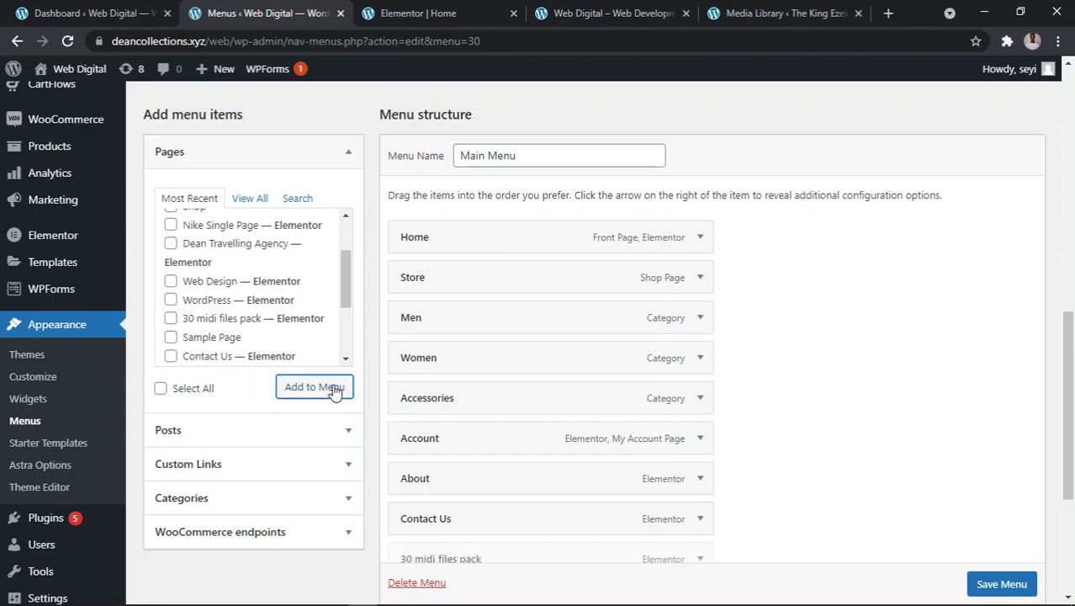
- Move the "30 midi files pack" item up in the menu structure to sit between Store and Men
scroll(471, 379, down, 2)
drag(472, 410, 579, 149)
mouse_move(468, 156)
mouse_down()
mouse_move(477, 157)
mouse_move(465, 157)
mouse_up()
- Expand the Store menu item to examine its label, move and remove options, and collapse it
click(698, 121)
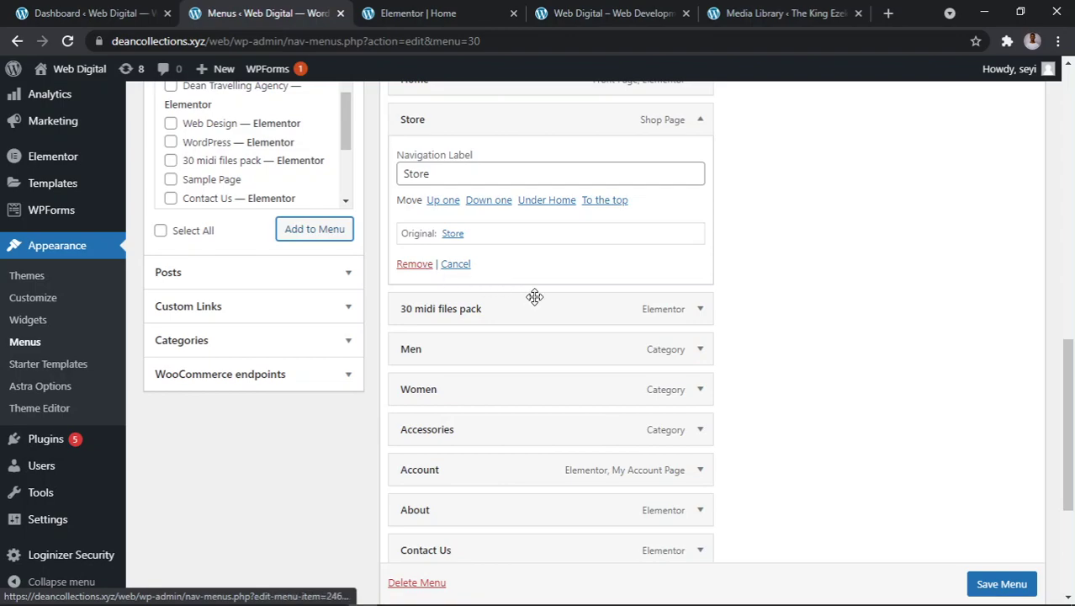
scroll(640, 395, down, 1)
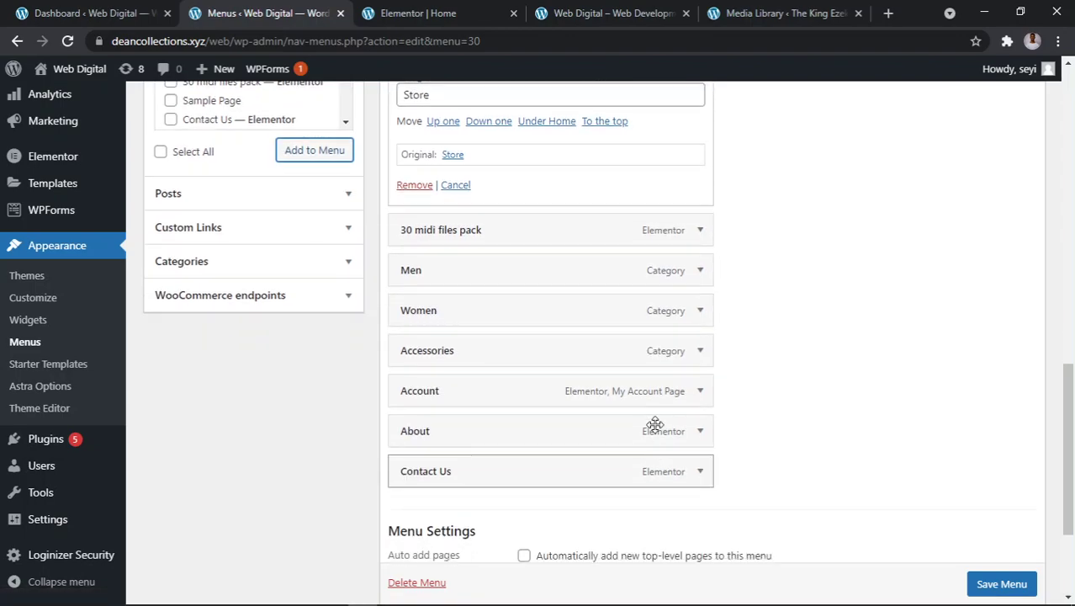
scroll(556, 296, up, 1)
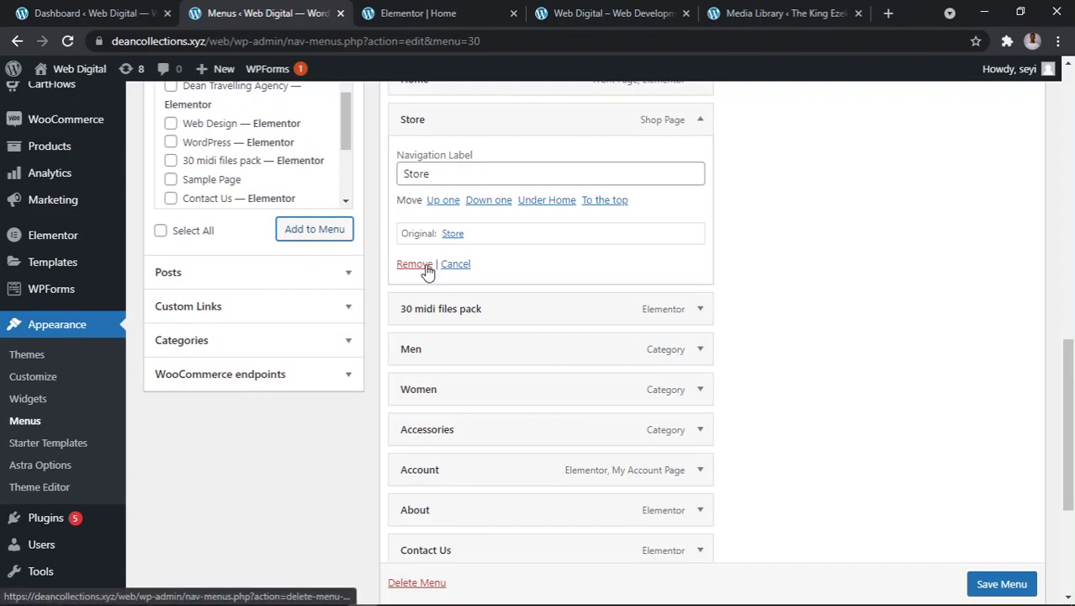
click(699, 131)
scroll(372, 270, up, 1)
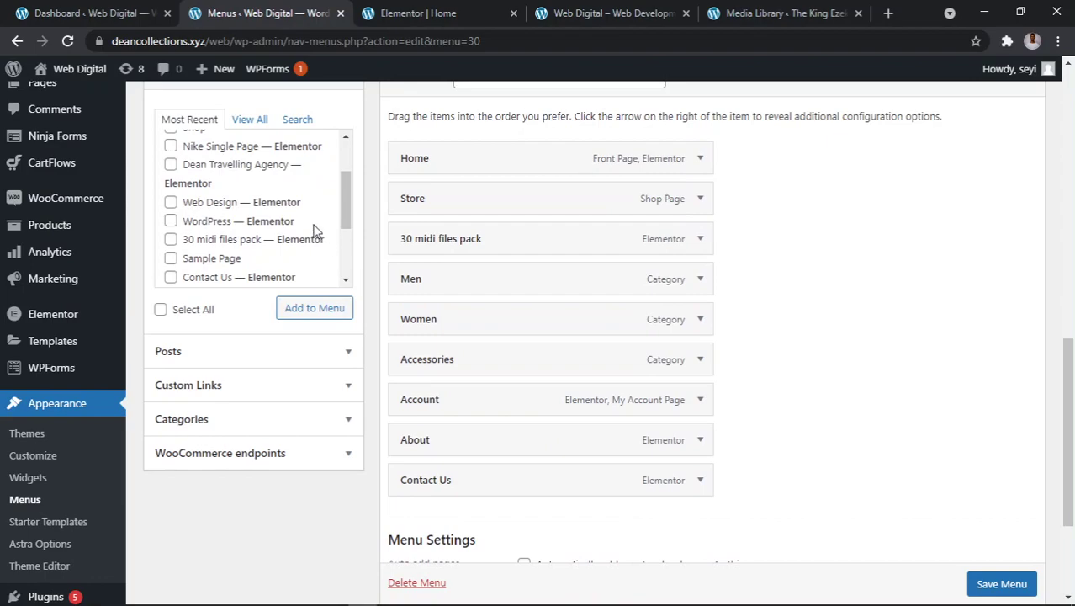
- Add the Shop page to Main Menu from the most recent pages
scroll(260, 228, down, 3)
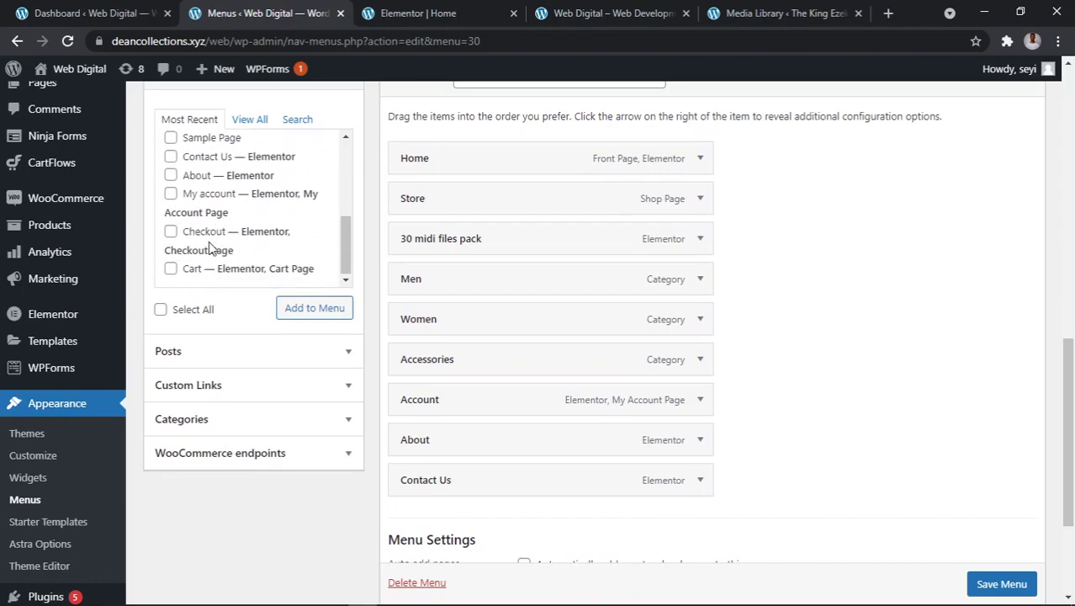
scroll(201, 242, up, 5)
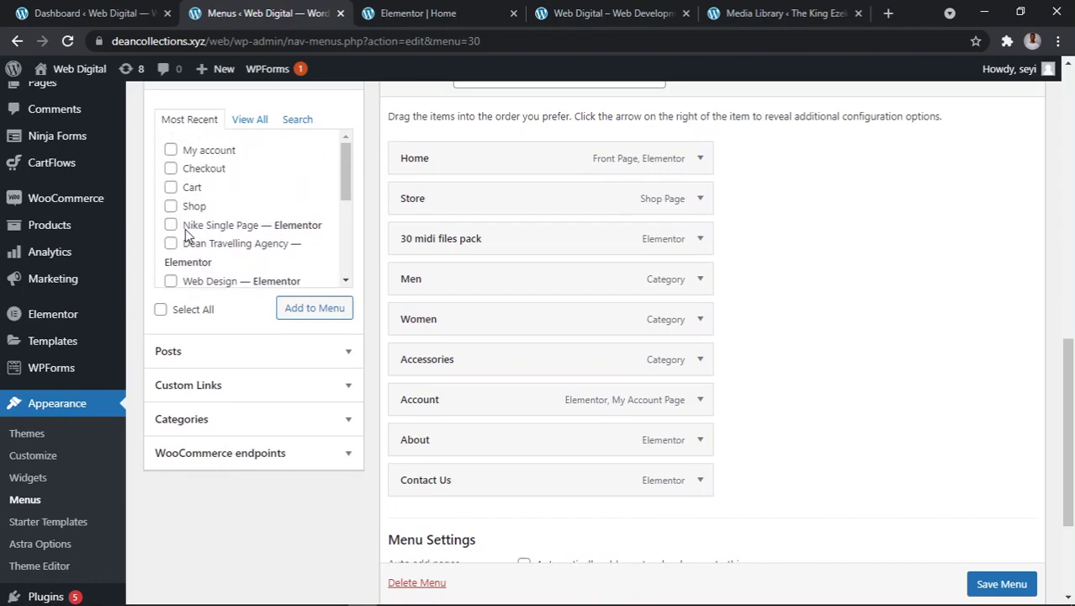
click(171, 206)
click(300, 308)
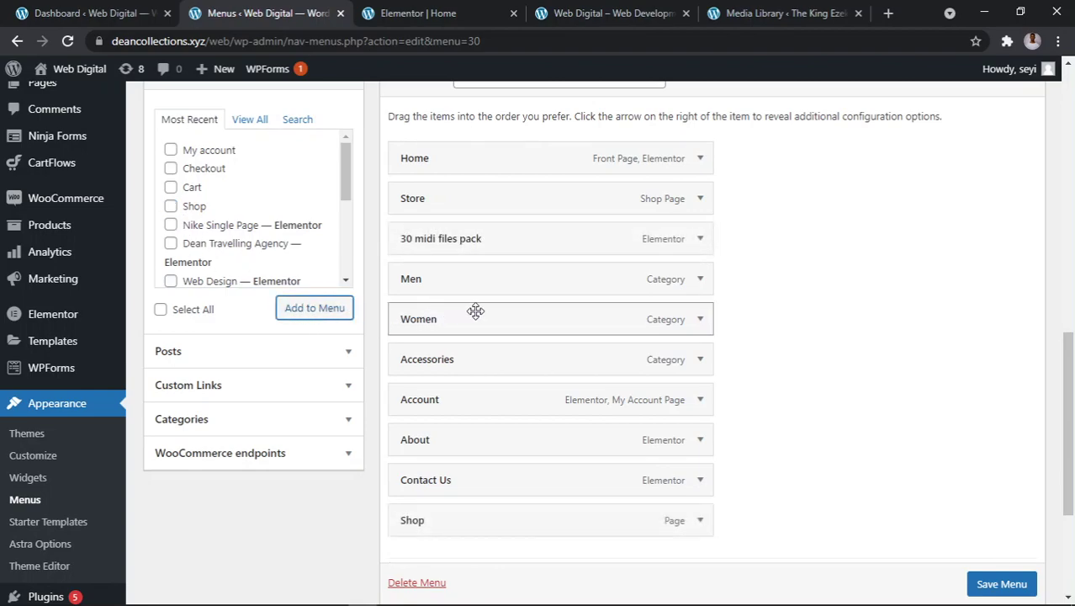
- Remove the Shop page item from the end of Main Menu
scroll(478, 310, down, 1)
scroll(478, 310, down, 1)
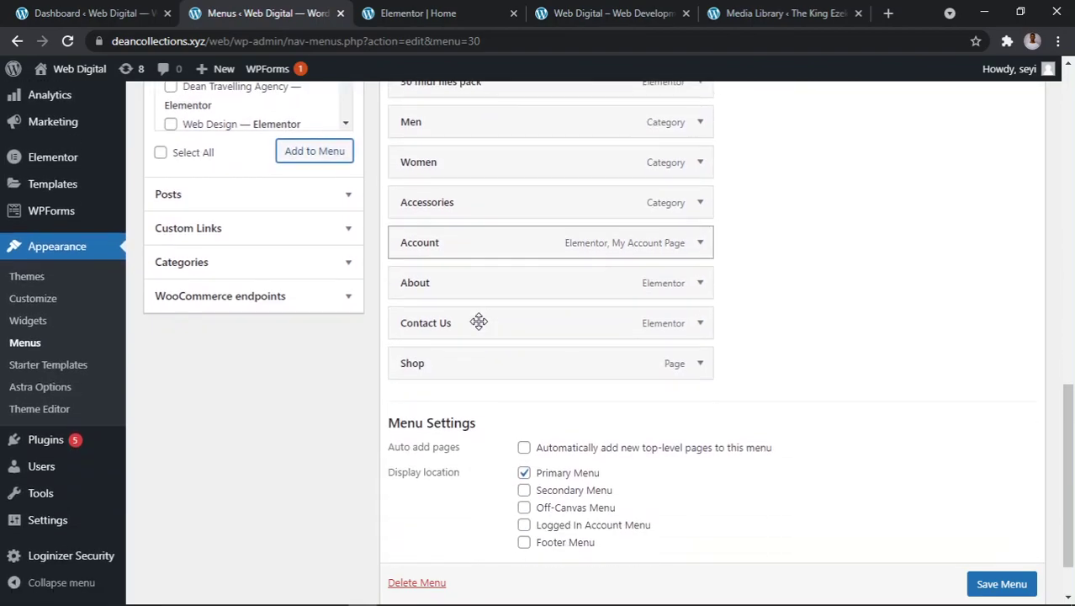
click(699, 363)
scroll(512, 384, down, 3)
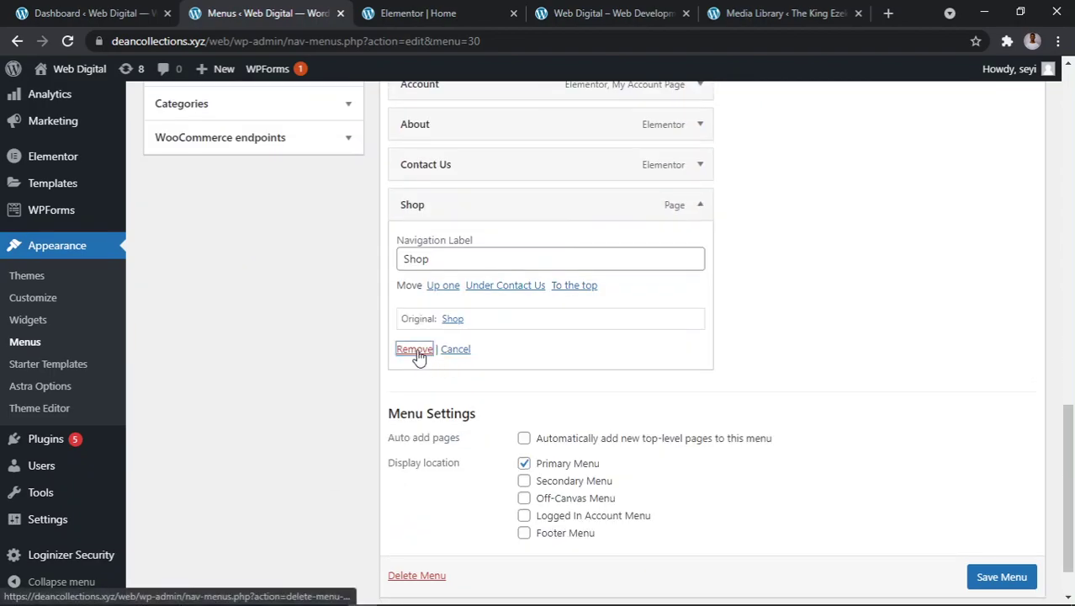
click(416, 350)
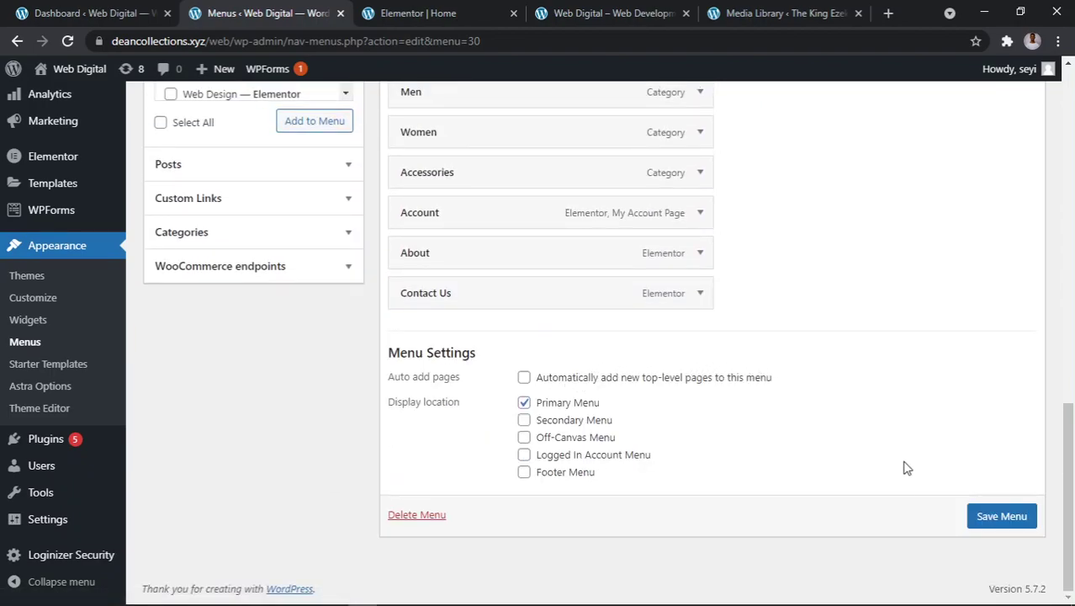
- Save Main Menu and reload the live site's home page to check its header navigation and product listings
click(985, 524)
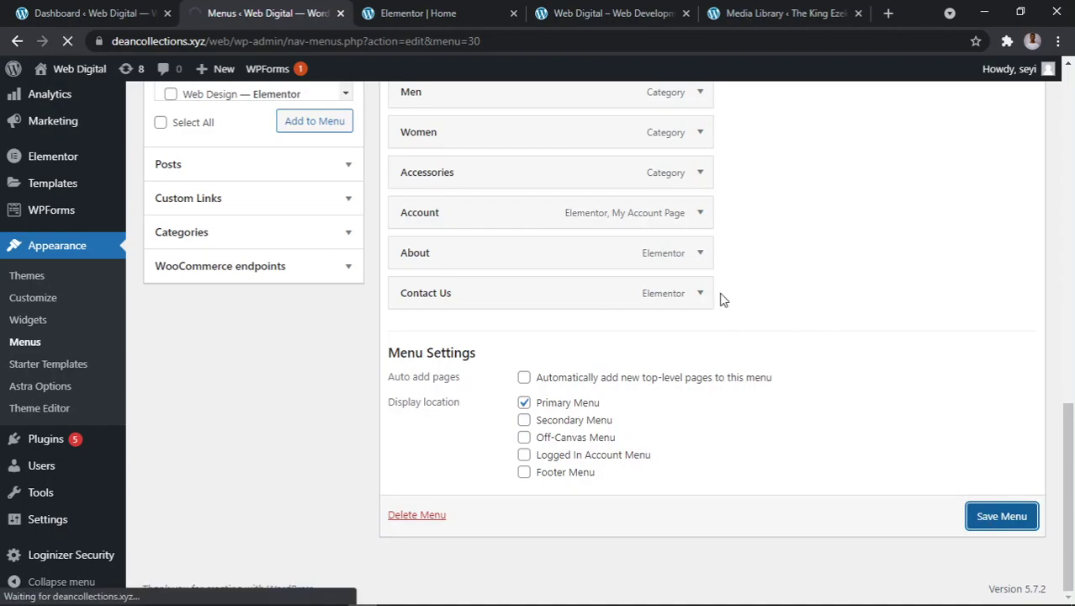
scroll(653, 293, up, 3)
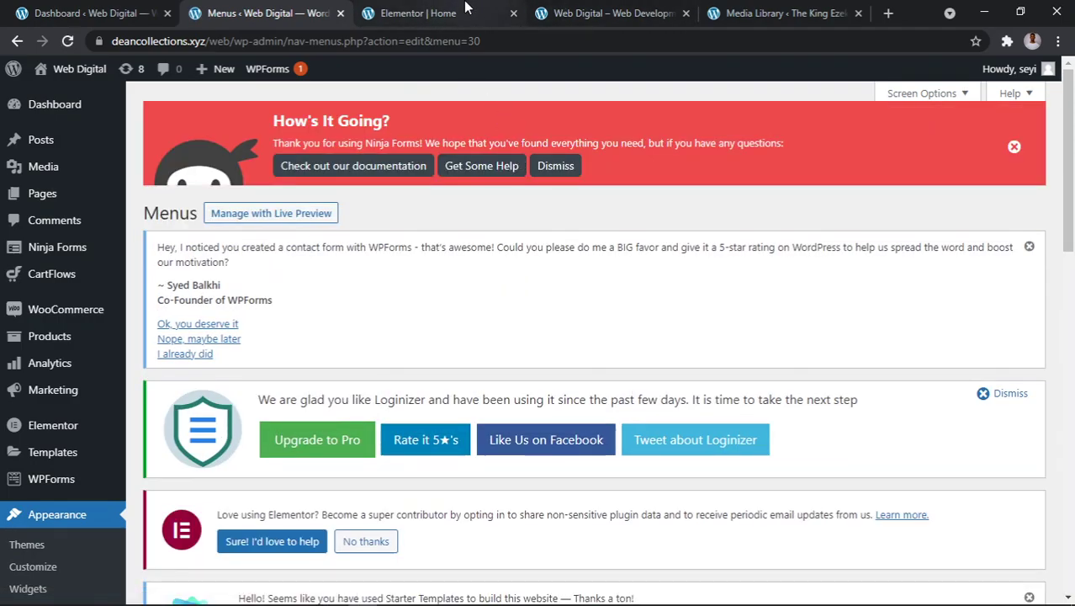
click(538, 13)
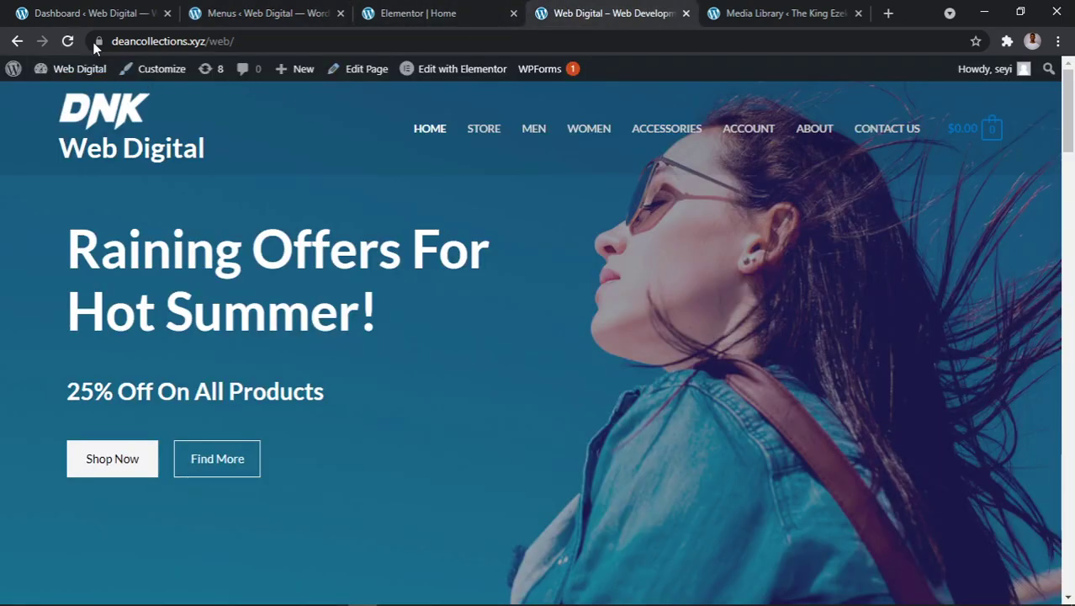
click(68, 41)
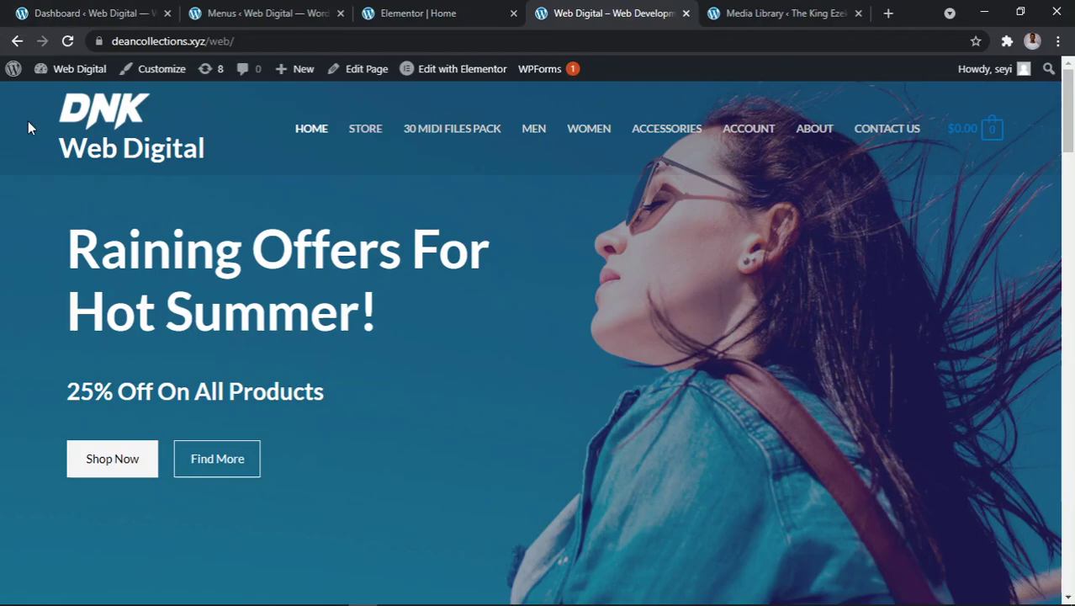
scroll(292, 108, down, 1)
scroll(355, 182, down, 18)
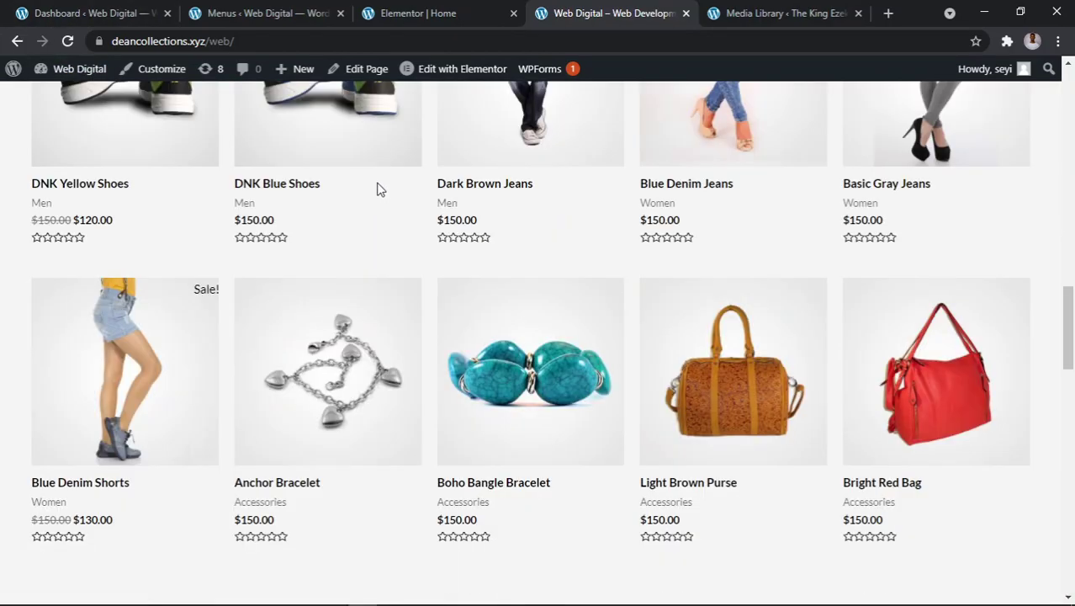